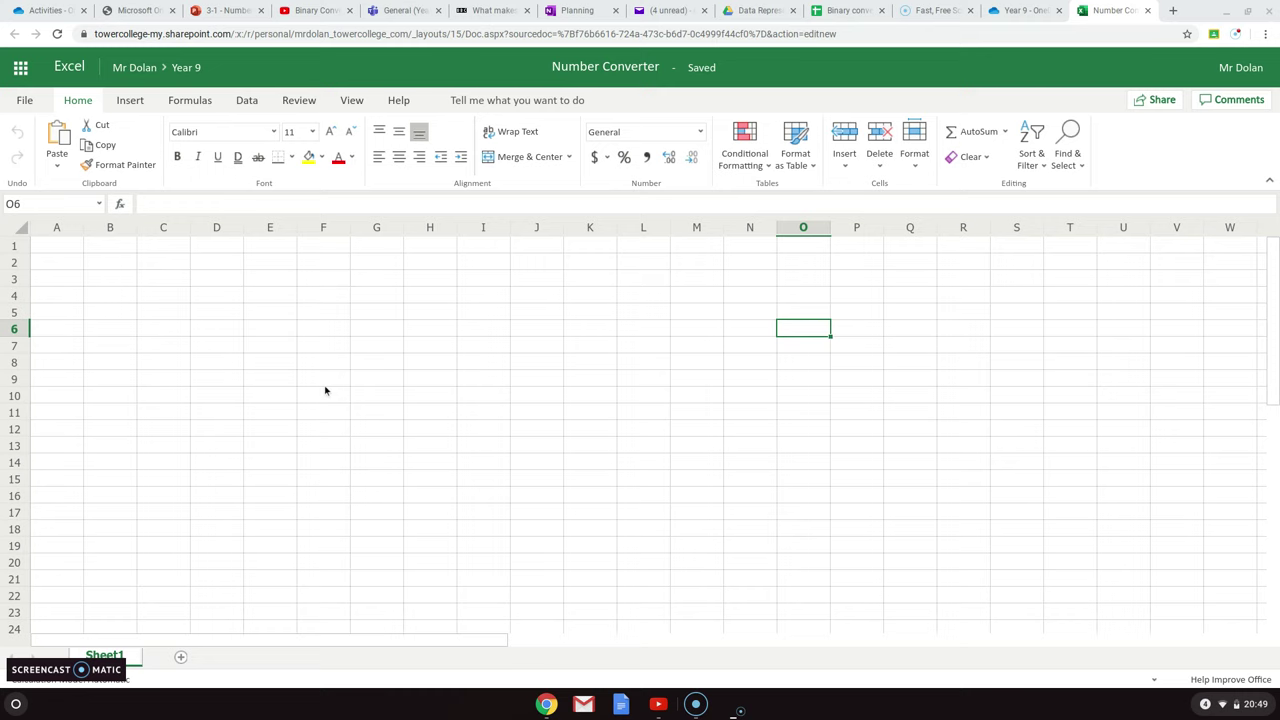
- Rename the Sheet1 tab to 'Binary to Denary'
{"action": "double_click", "coordinate": [104, 656]}
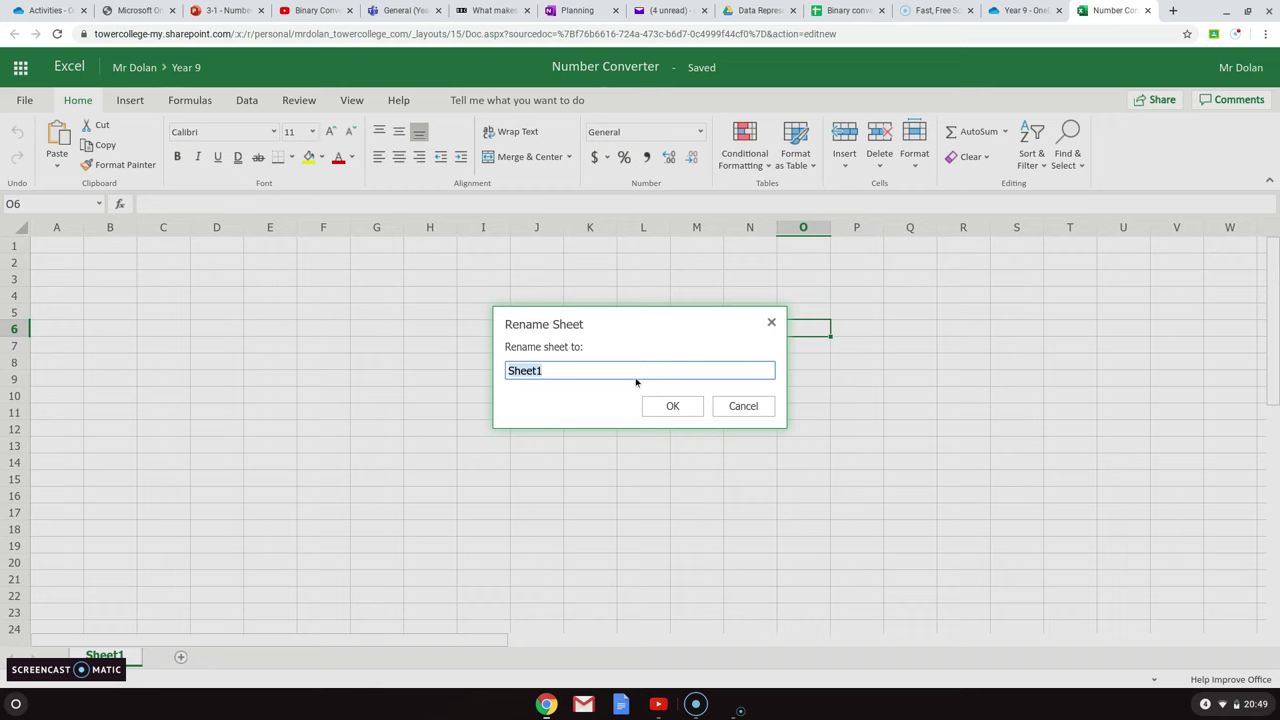
{"action": "type", "text": "Binary to Denary"}
{"action": "left_click", "coordinate": [678, 404]}
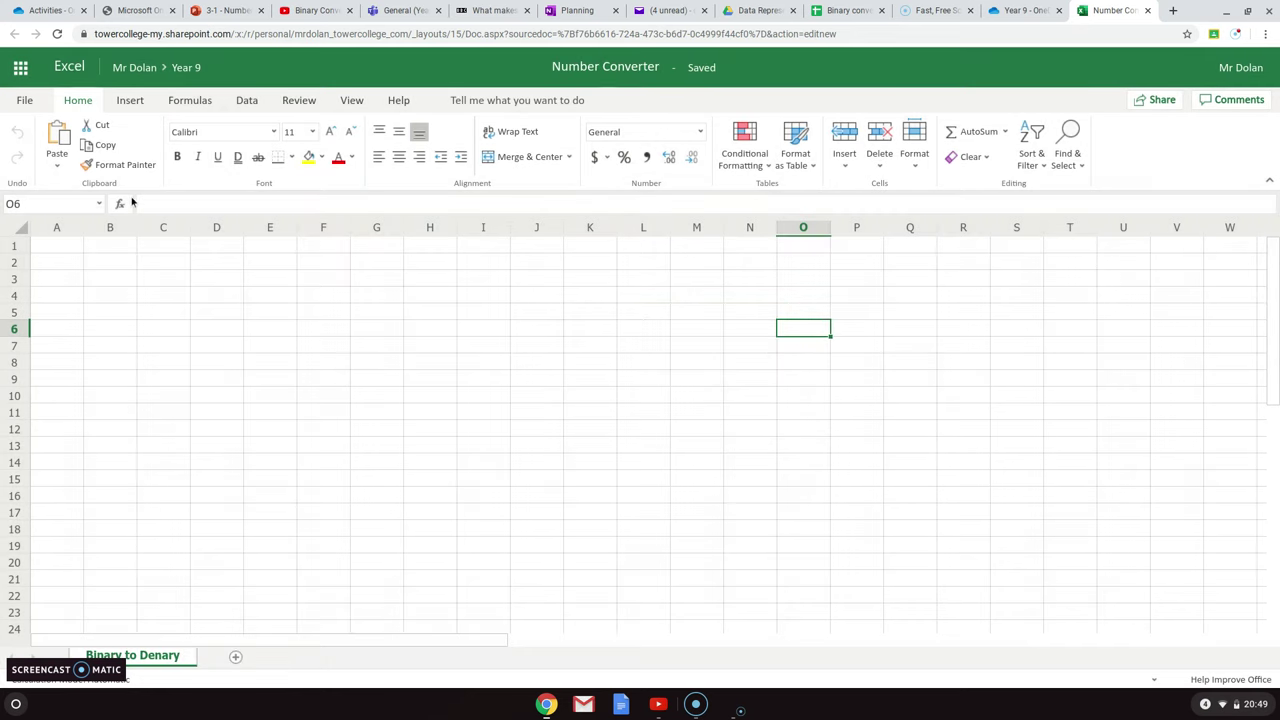
- Enter the title 'Binary to Denary Converter' in cell A1
{"action": "left_click", "coordinate": [65, 252]}
{"action": "type", "text": "Bina"}
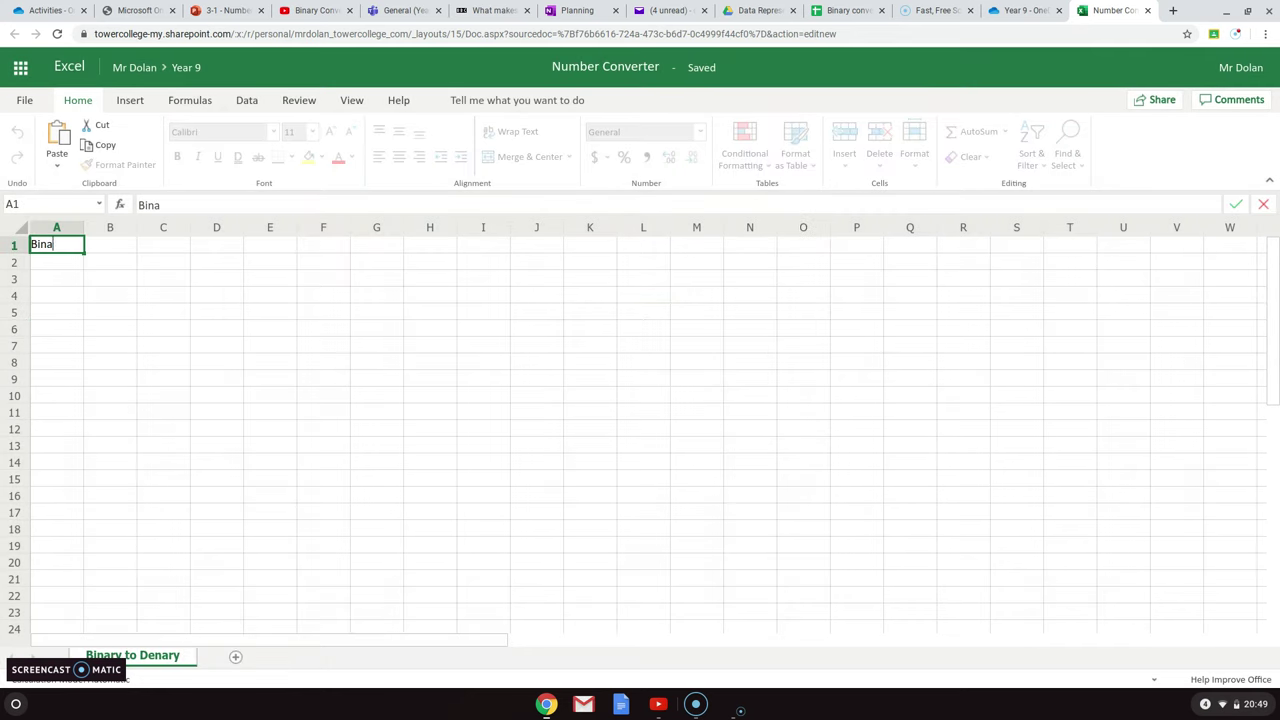
{"action": "type", "text": "ry ti"}
{"action": "type", "text": "o Denary C"}
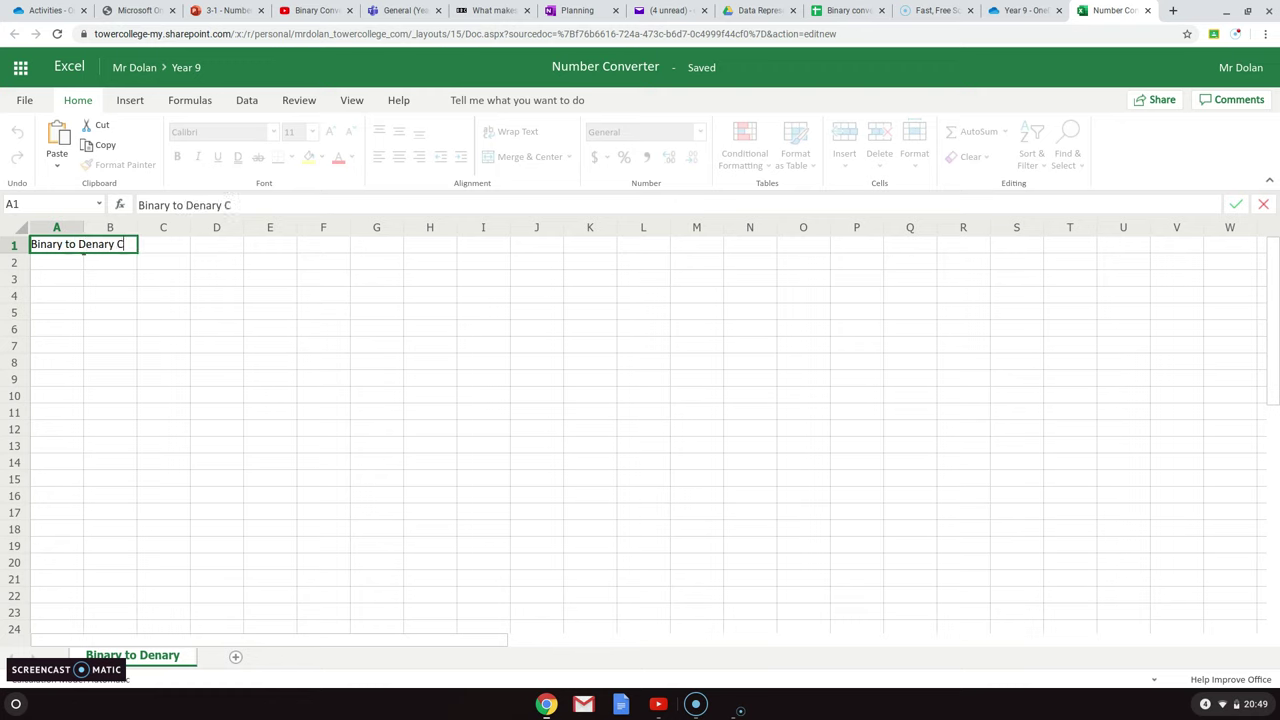
{"action": "type", "text": "onverter"}
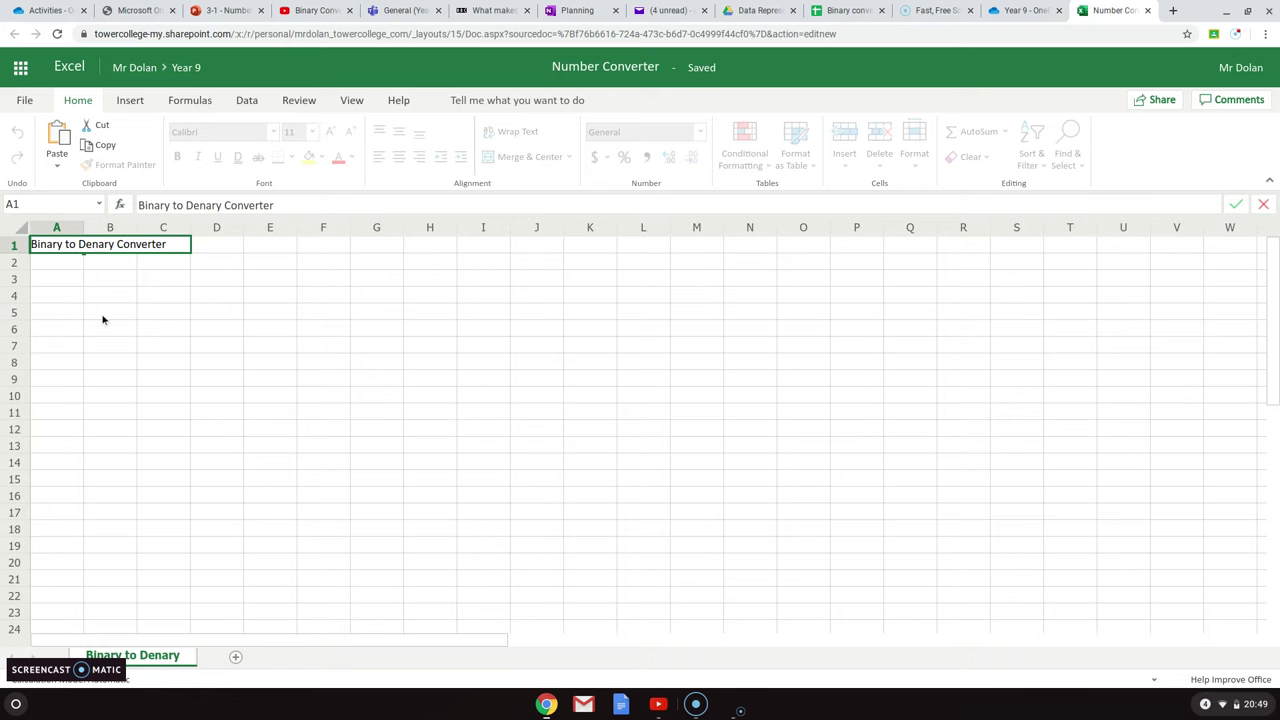
{"action": "left_click", "coordinate": [228, 297]}
- Merge and centre the title across A1:F1, make it bold, and enlarge it to 18 point
{"action": "left_click", "coordinate": [57, 247]}
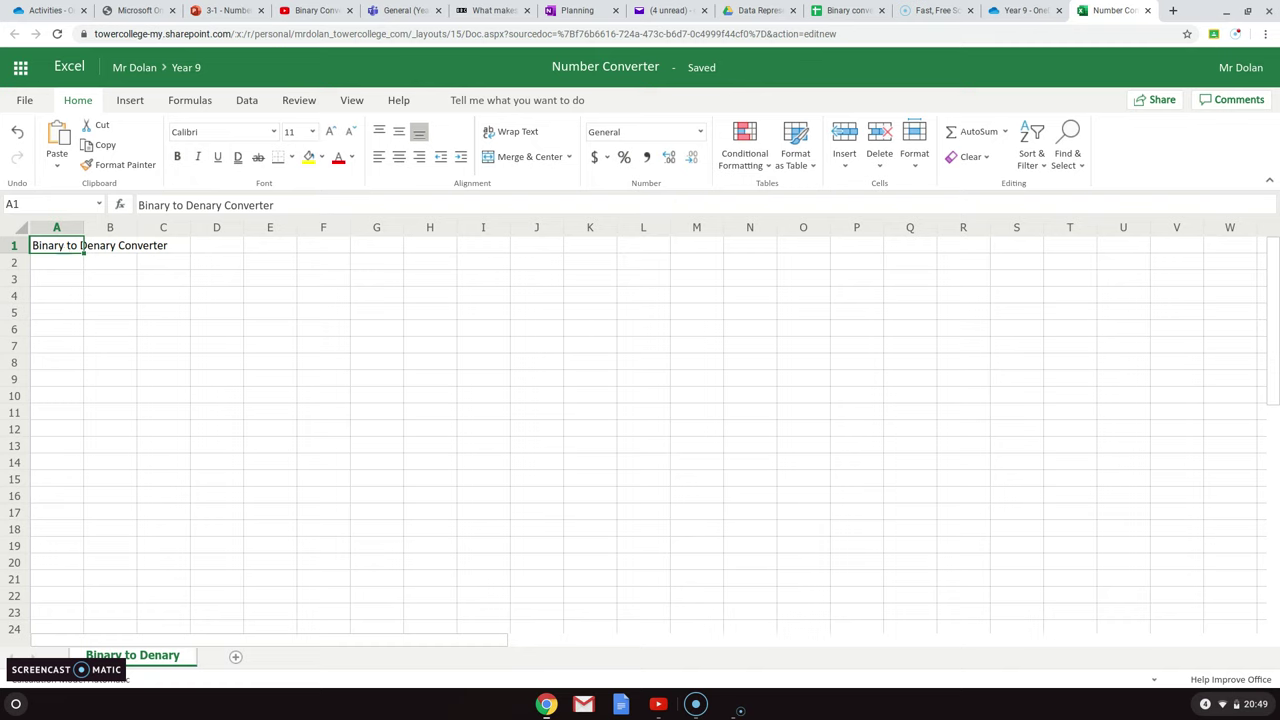
{"action": "left_click_drag", "start_coordinate": [82, 247], "coordinate": [310, 245]}
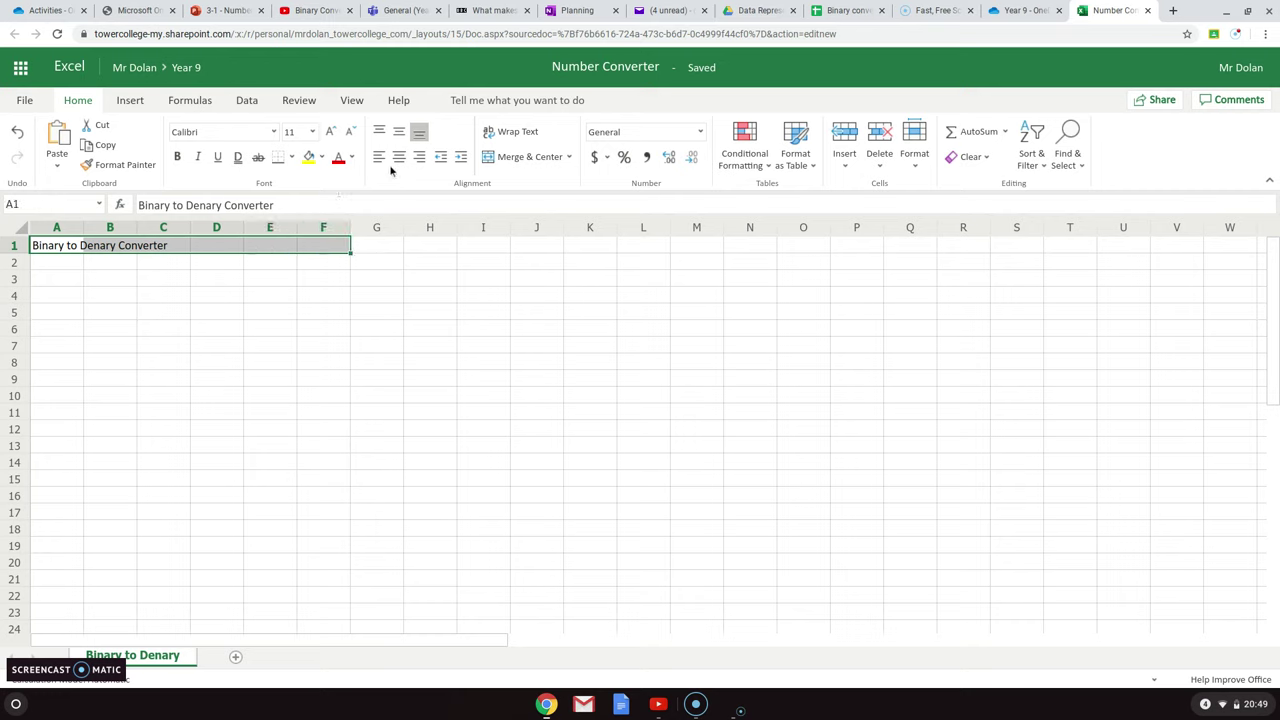
{"action": "left_click", "coordinate": [506, 158]}
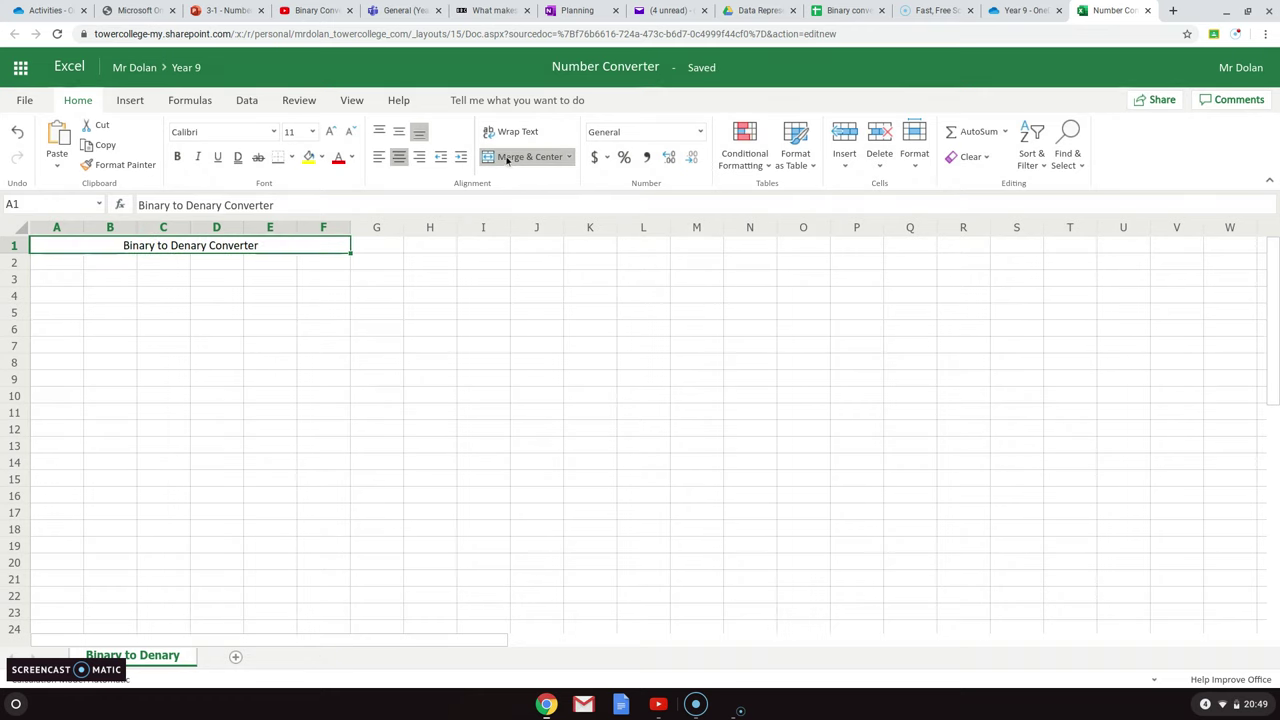
{"action": "left_click", "coordinate": [178, 158]}
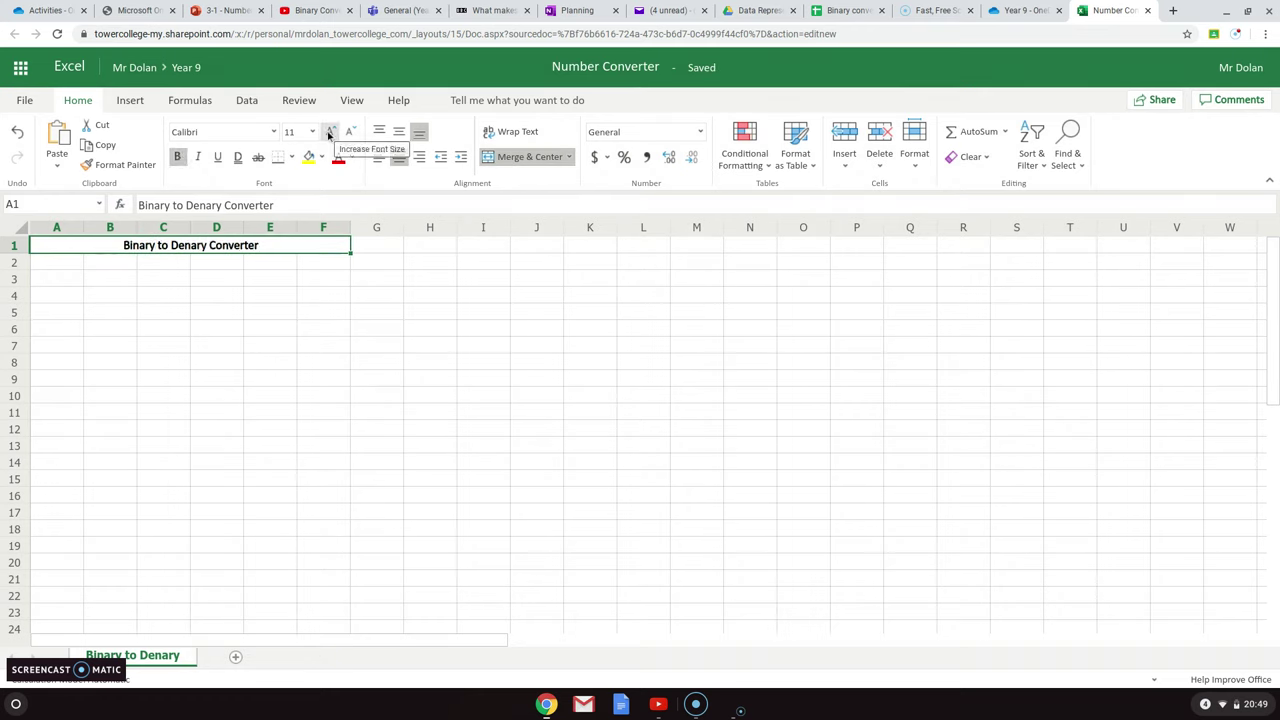
{"action": "left_click", "coordinate": [330, 133]}
{"action": "left_click", "coordinate": [330, 133]}
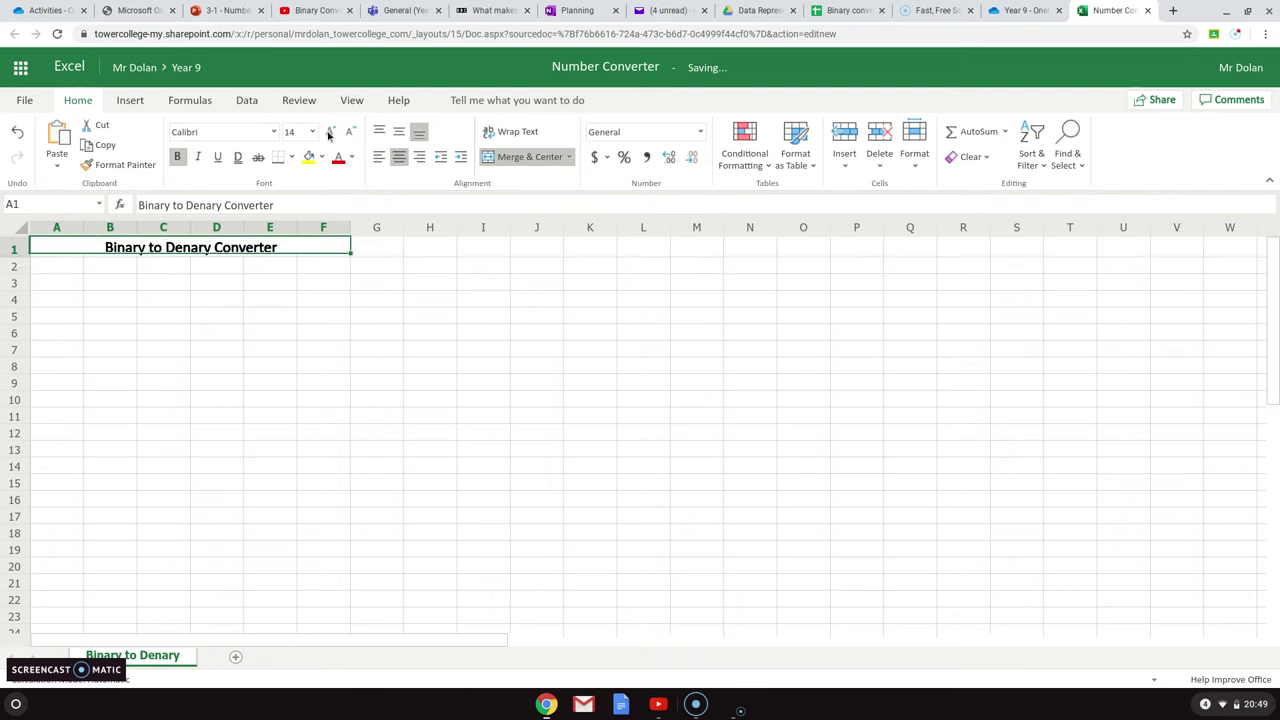
{"action": "left_click", "coordinate": [330, 133]}
{"action": "left_click", "coordinate": [330, 133]}
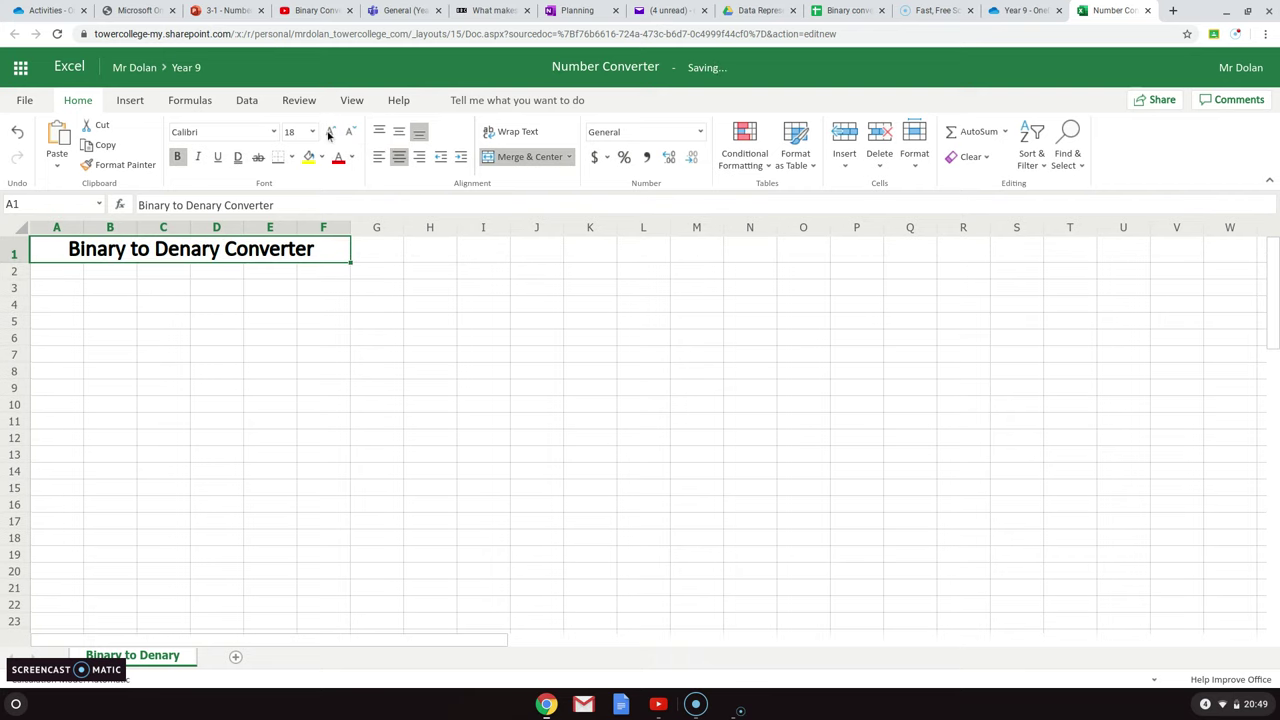
{"action": "left_click", "coordinate": [330, 133]}
{"action": "left_click", "coordinate": [152, 478]}
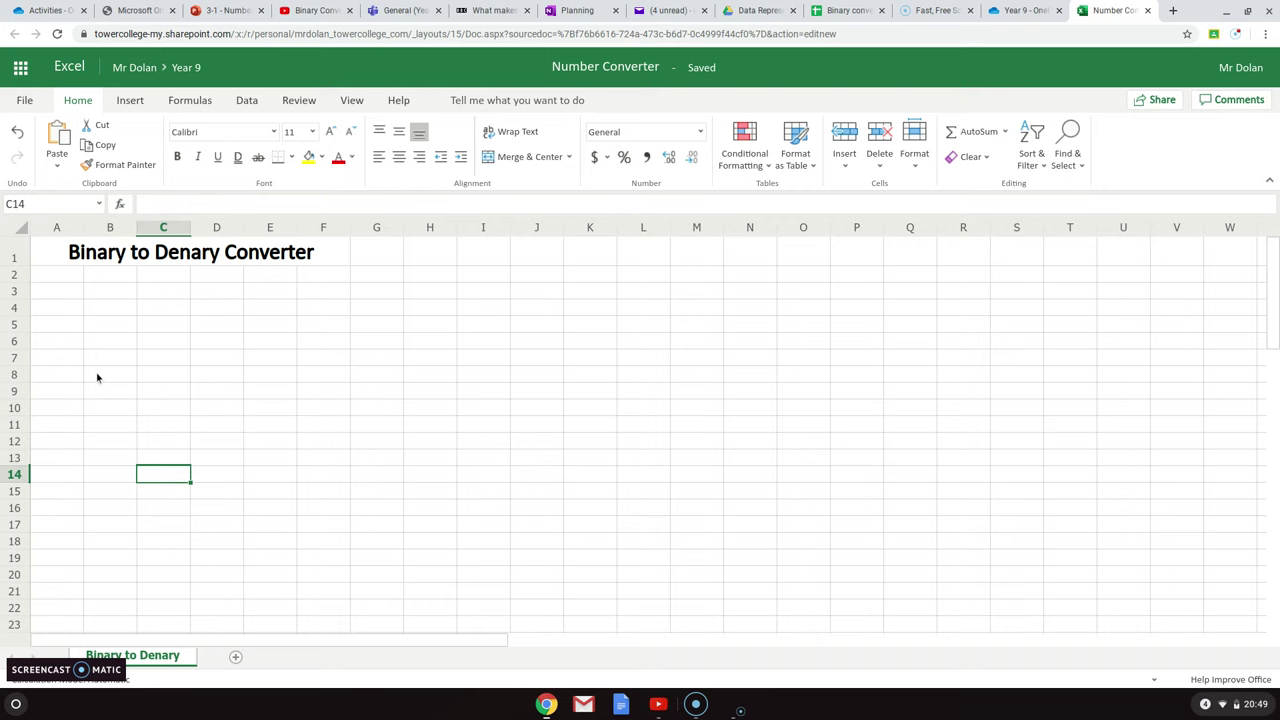
- Enter the place values 128, 64, 32, 16, 8, 4, 2, 1 across A3:H3
{"action": "left_click", "coordinate": [65, 295]}
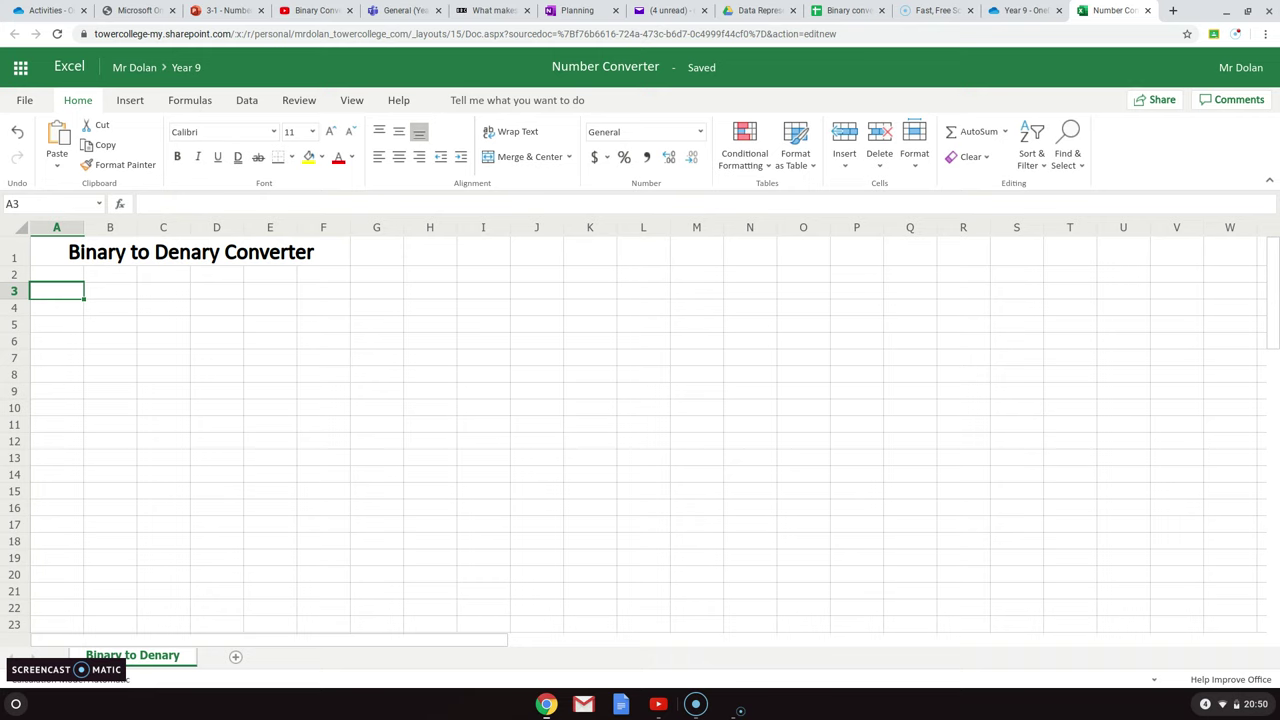
{"action": "type", "text": "12"}
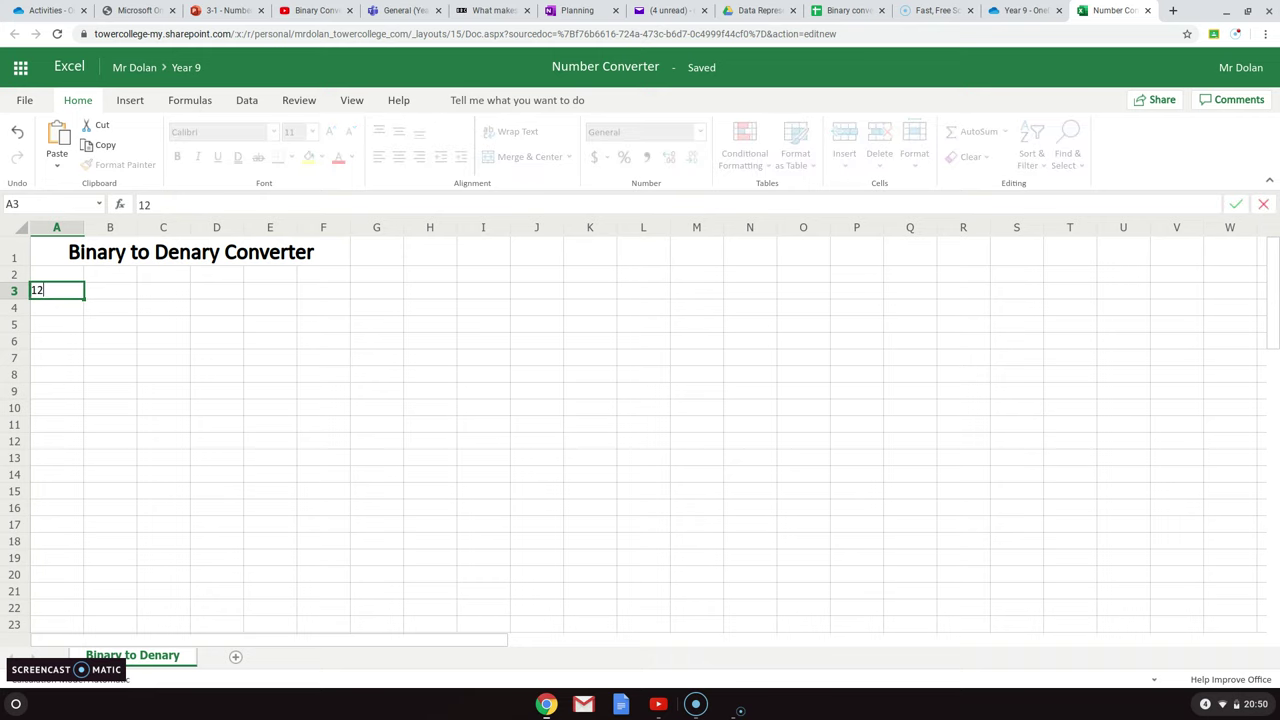
{"action": "type", "text": "8"}
{"action": "key", "text": "Tab"}
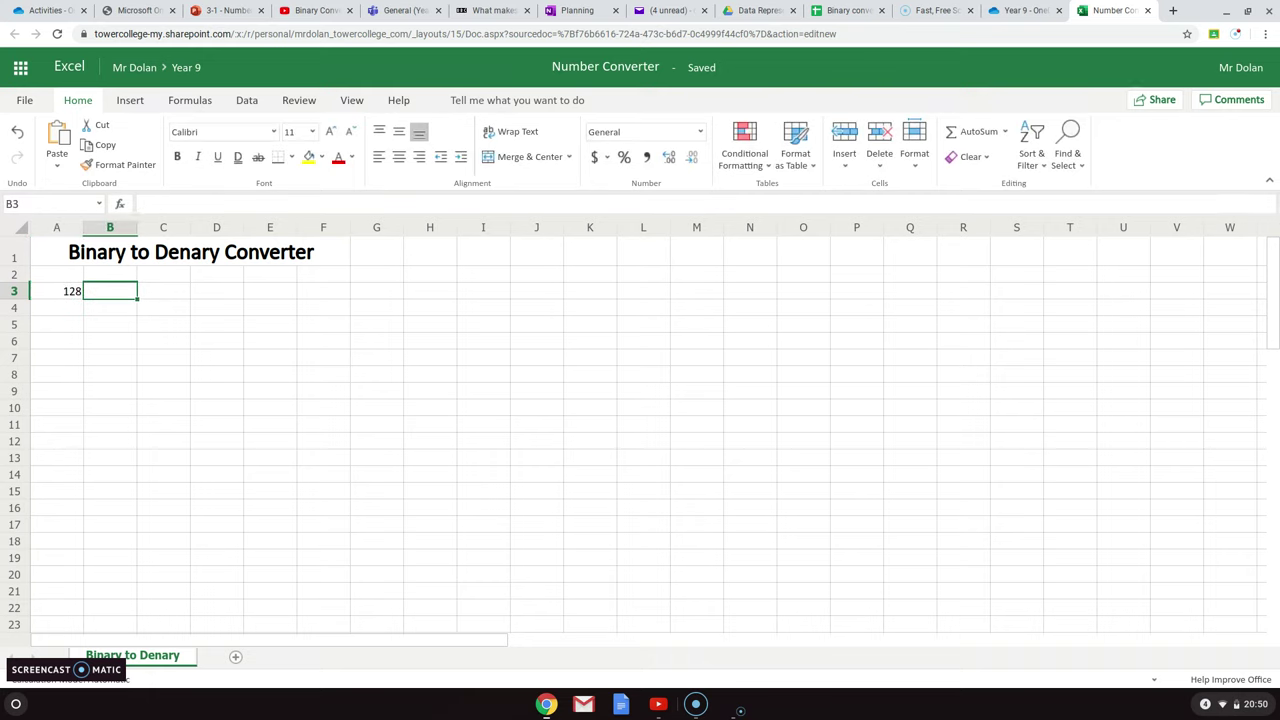
{"action": "type", "text": "64"}
{"action": "key", "text": "Tab"}
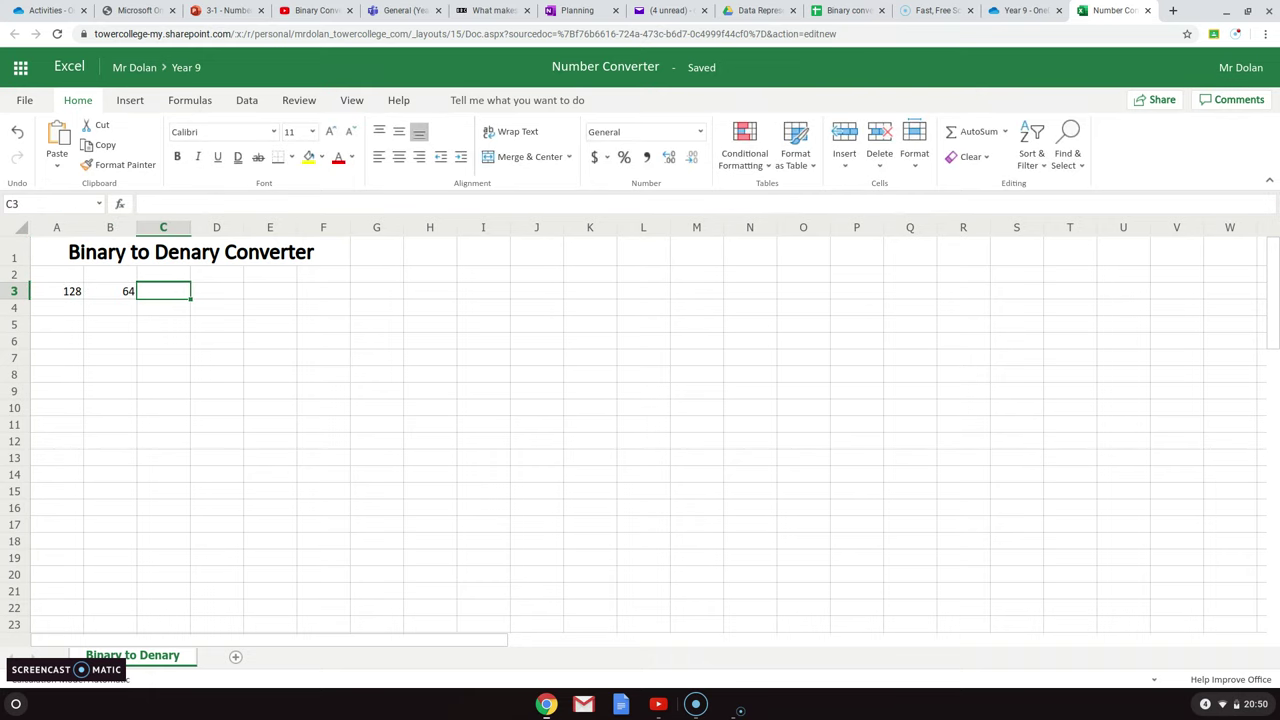
{"action": "type", "text": "32"}
{"action": "key", "text": "Tab"}
{"action": "type", "text": "16"}
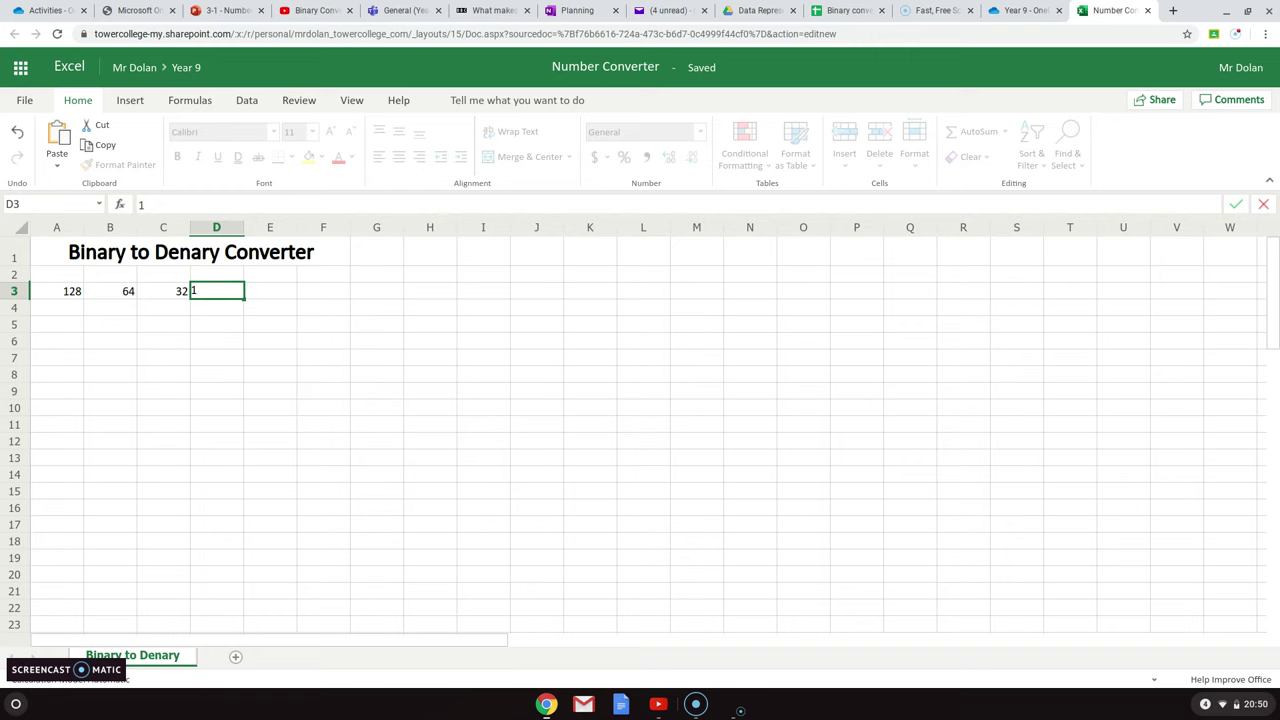
{"action": "key", "text": "Tab"}
{"action": "type", "text": "8"}
{"action": "key", "text": "Tab"}
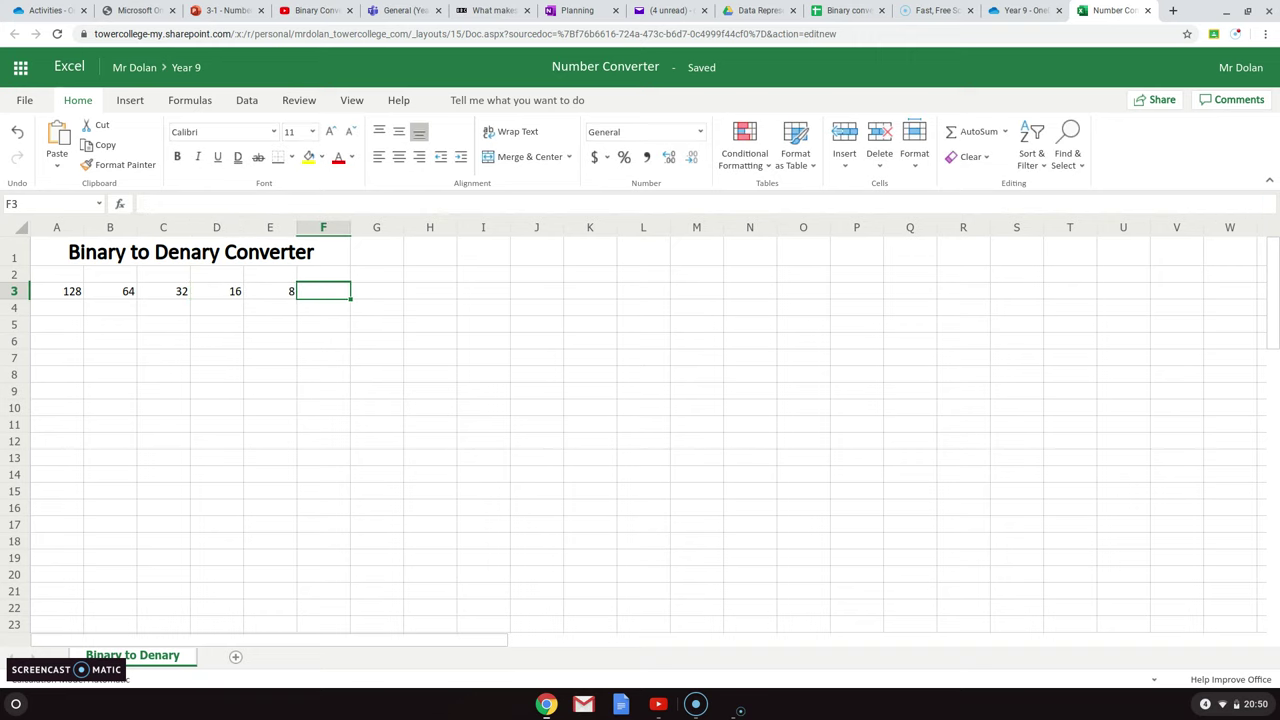
{"action": "type", "text": "4"}
{"action": "key", "text": "Tab"}
{"action": "type", "text": "2"}
{"action": "key", "text": "Tab"}
{"action": "type", "text": "1"}
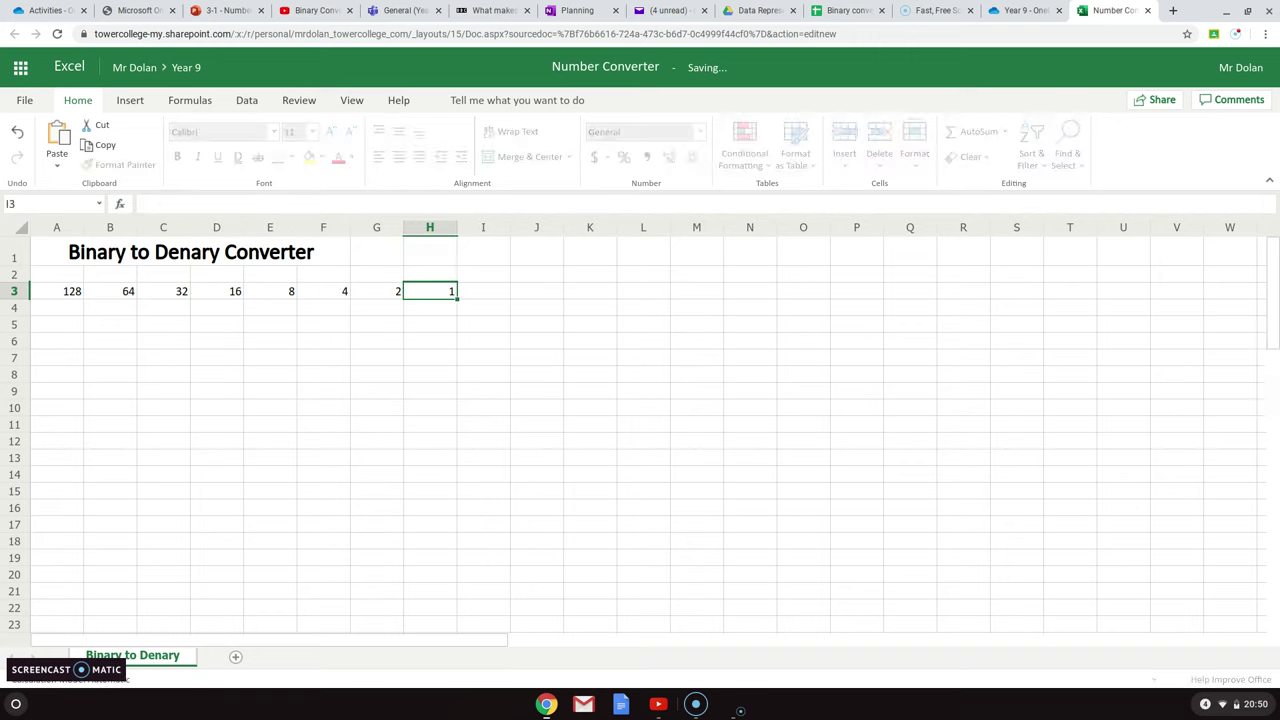
{"action": "left_click", "coordinate": [483, 307]}
- Check the place values along row 3, ending on cell H4
{"action": "key", "text": "Left"}
{"action": "key", "text": "Up"}
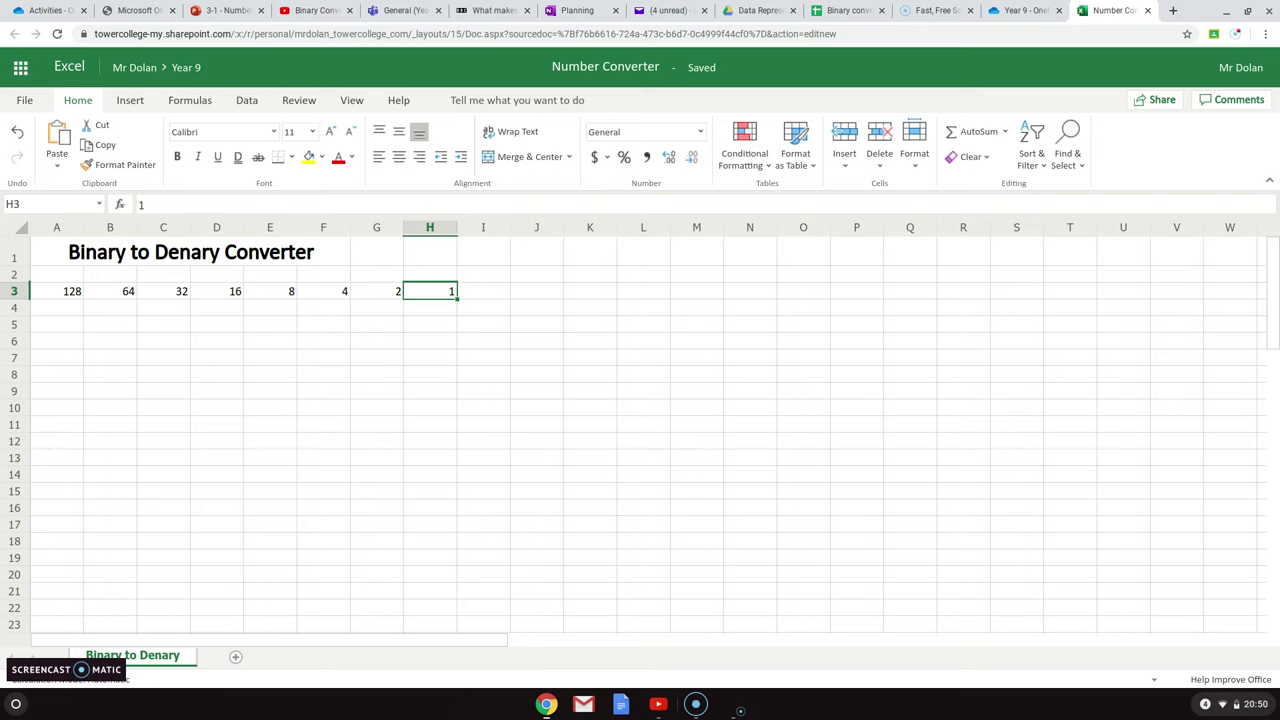
{"action": "key", "text": "Left"}
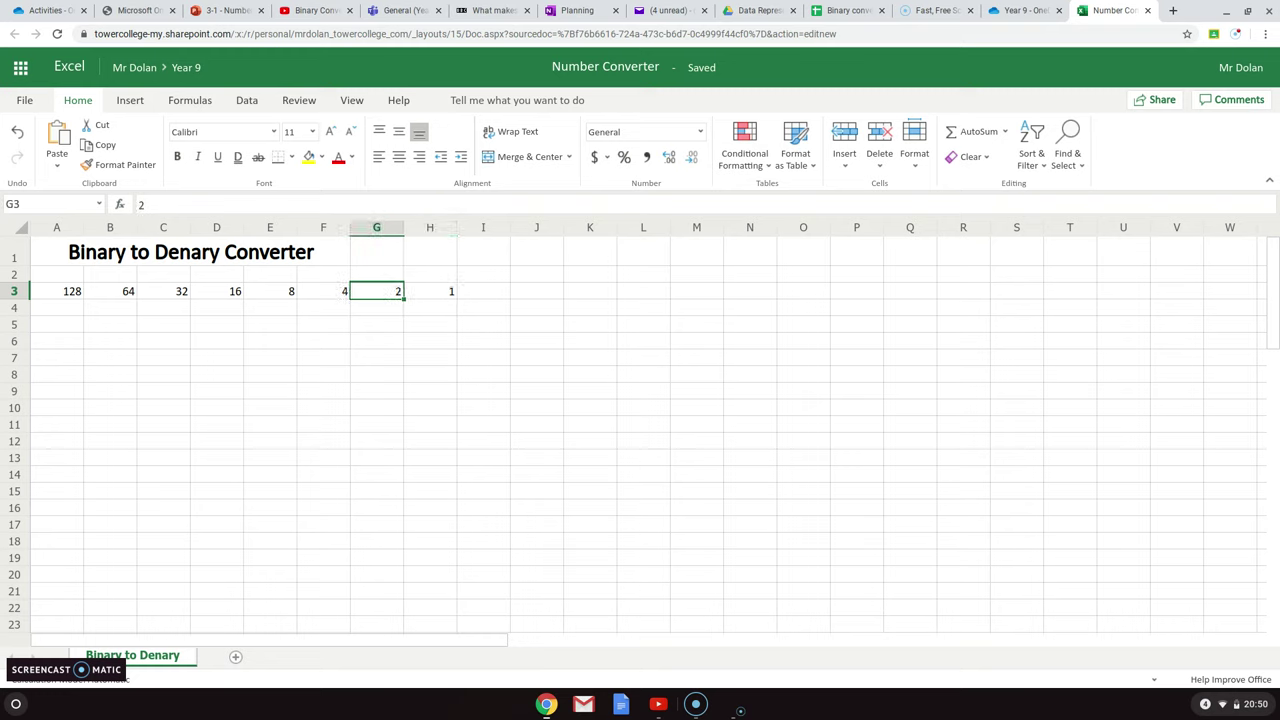
{"action": "key", "text": "Left"}
{"action": "key", "text": "Left"}
{"action": "key", "text": "Left"}
{"action": "key", "text": "Left"}
{"action": "key", "text": "Left"}
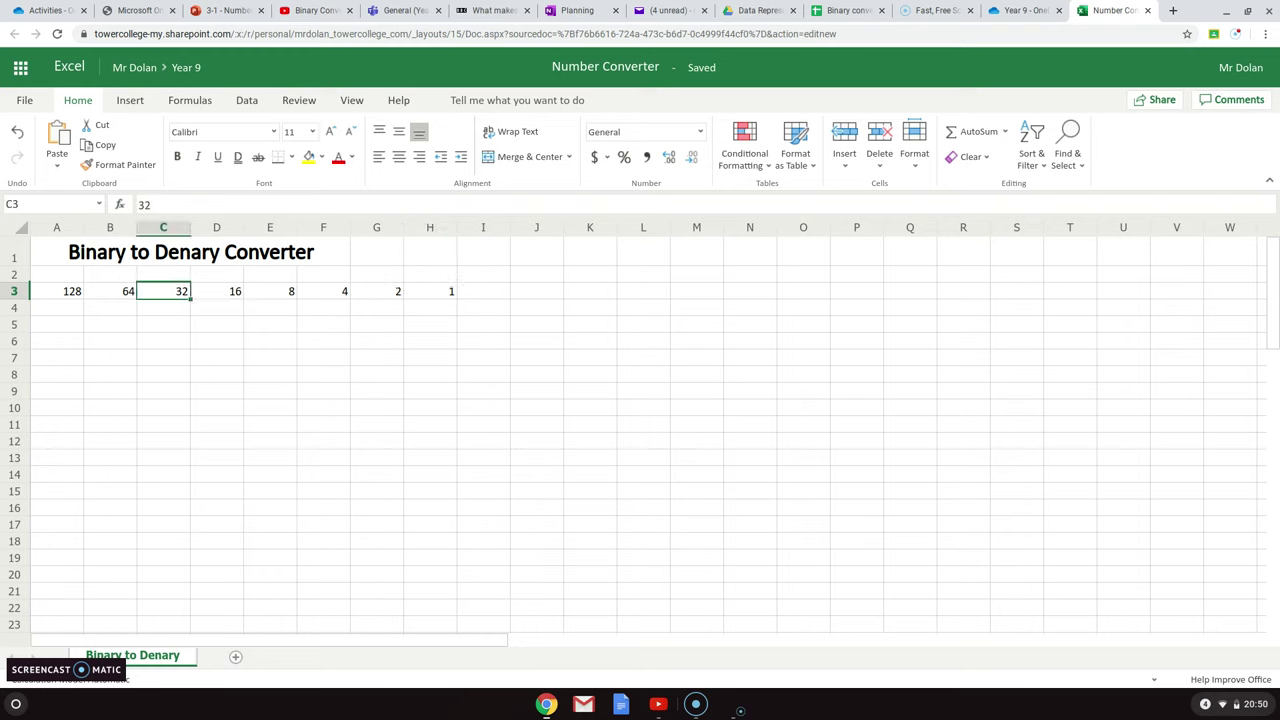
{"action": "key", "text": "Left"}
{"action": "key", "text": "Down"}
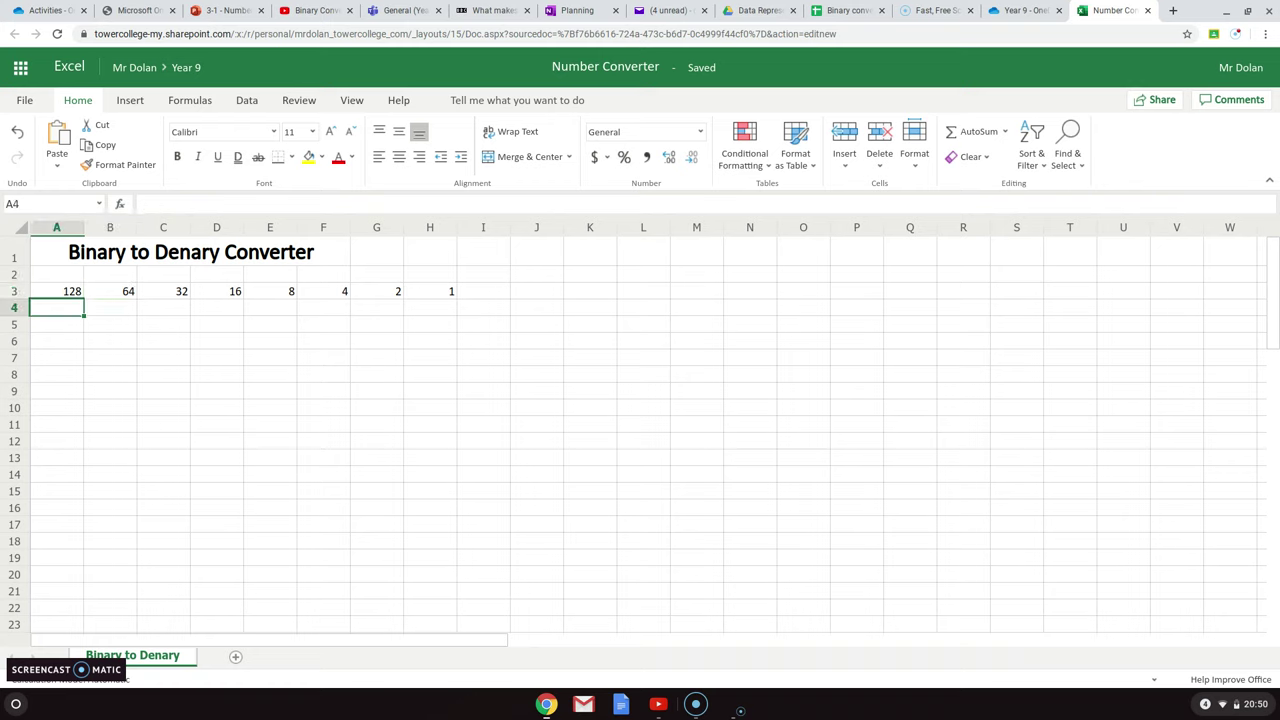
{"action": "key", "text": "Up"}
{"action": "key", "text": "Right"}
{"action": "key", "text": "Down"}
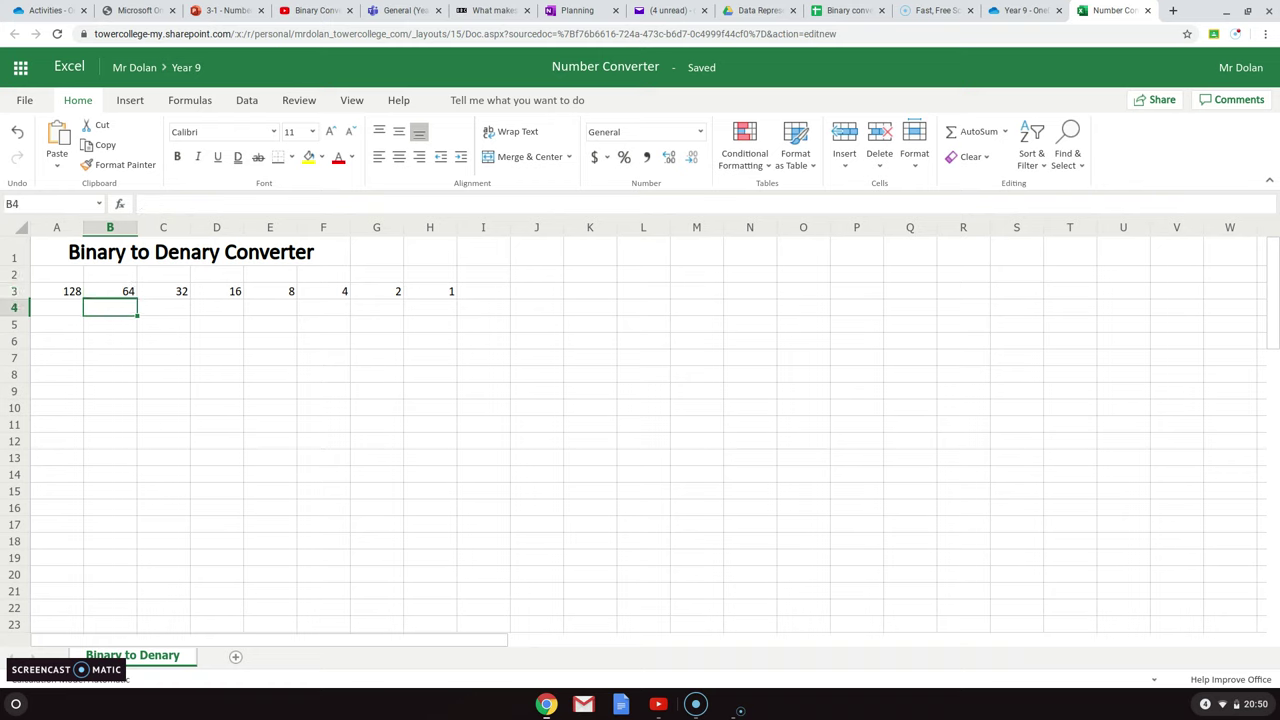
{"action": "key", "text": "Left"}
{"action": "key", "text": "Right"}
{"action": "key", "text": "Right"}
{"action": "key", "text": "Right"}
{"action": "key", "text": "Right"}
{"action": "key", "text": "Right"}
{"action": "key", "text": "Right"}
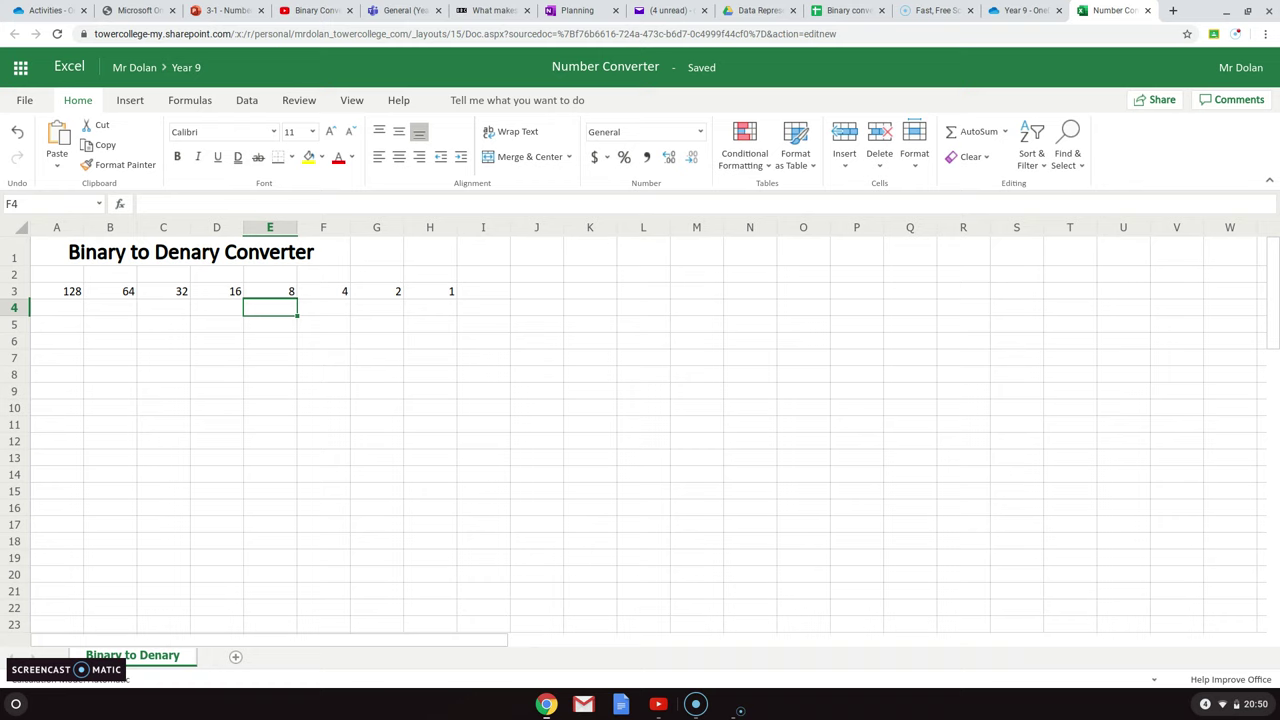
{"action": "key", "text": "Right"}
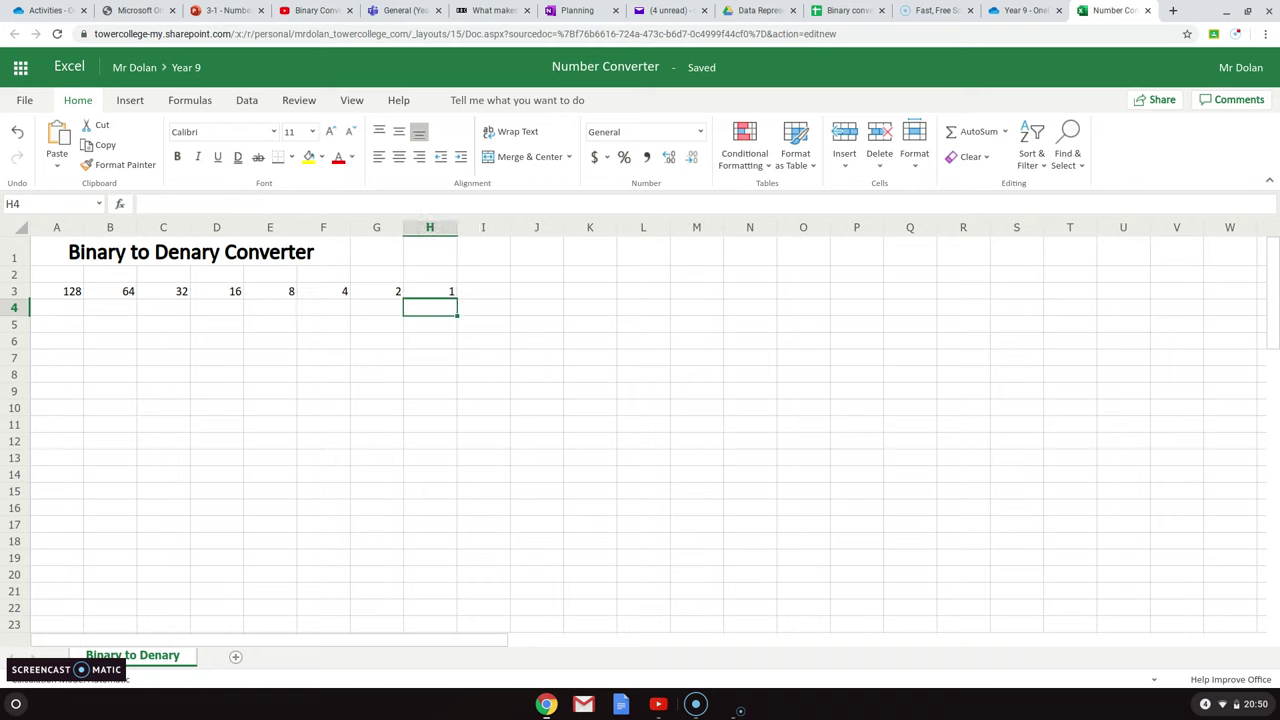
- Enter the bits 0, 0, 1, 0, 1, 1, 0, 0 into A4:H4, working right to left
{"action": "type", "text": "0"}
{"action": "key", "text": "Left"}
{"action": "key", "text": "Left"}
{"action": "key", "text": "Right"}
{"action": "type", "text": "0"}
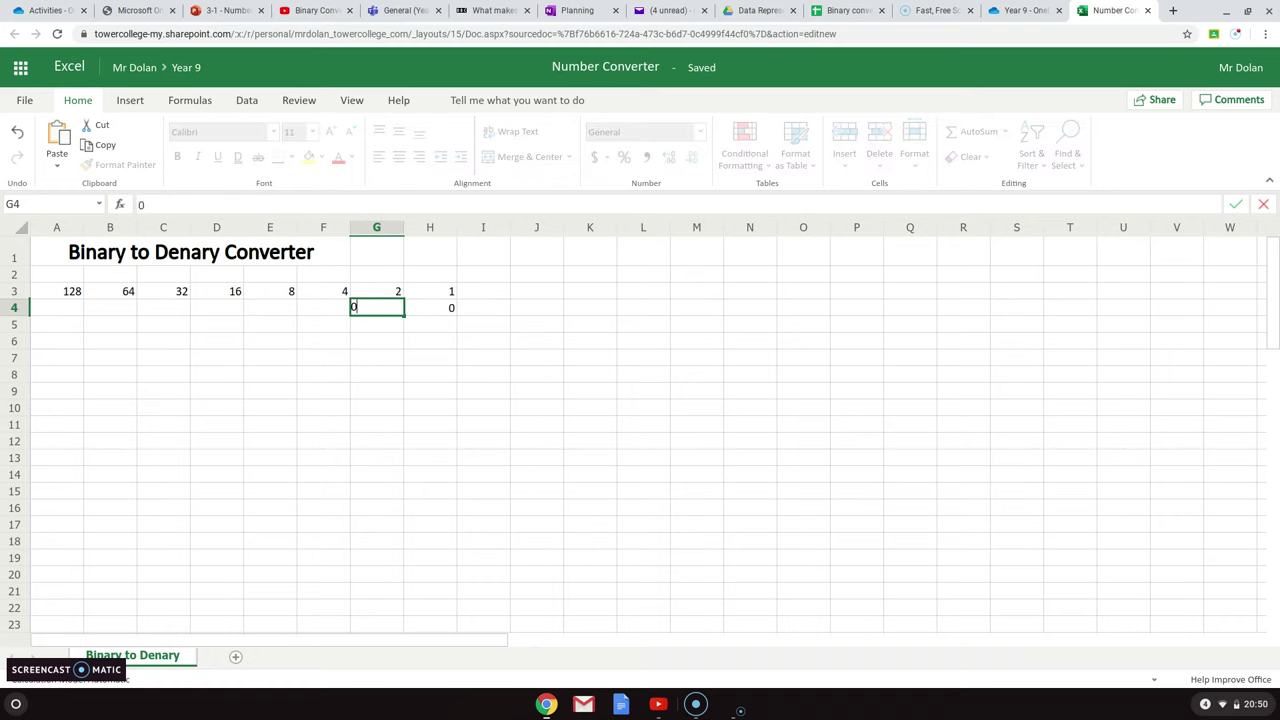
{"action": "key", "text": "Left"}
{"action": "type", "text": "1"}
{"action": "key", "text": "Left"}
{"action": "type", "text": "1"}
{"action": "key", "text": "Left"}
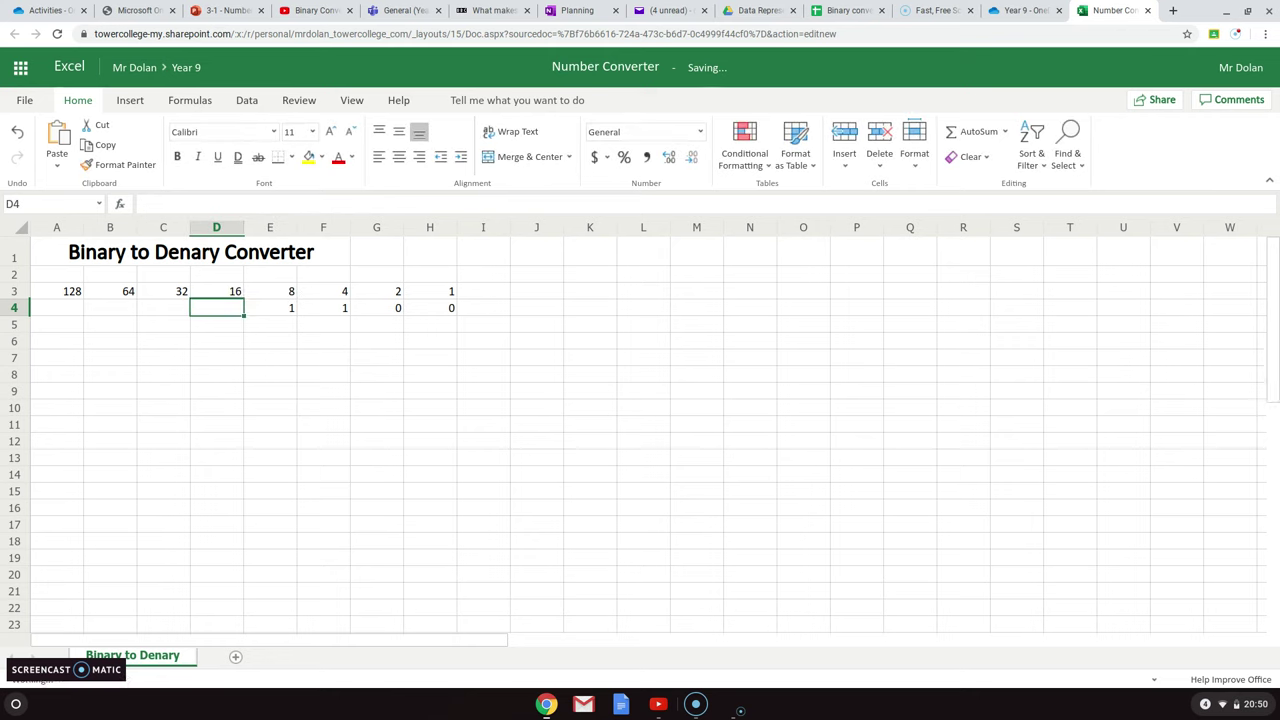
{"action": "type", "text": "0"}
{"action": "key", "text": "Left"}
{"action": "type", "text": "1"}
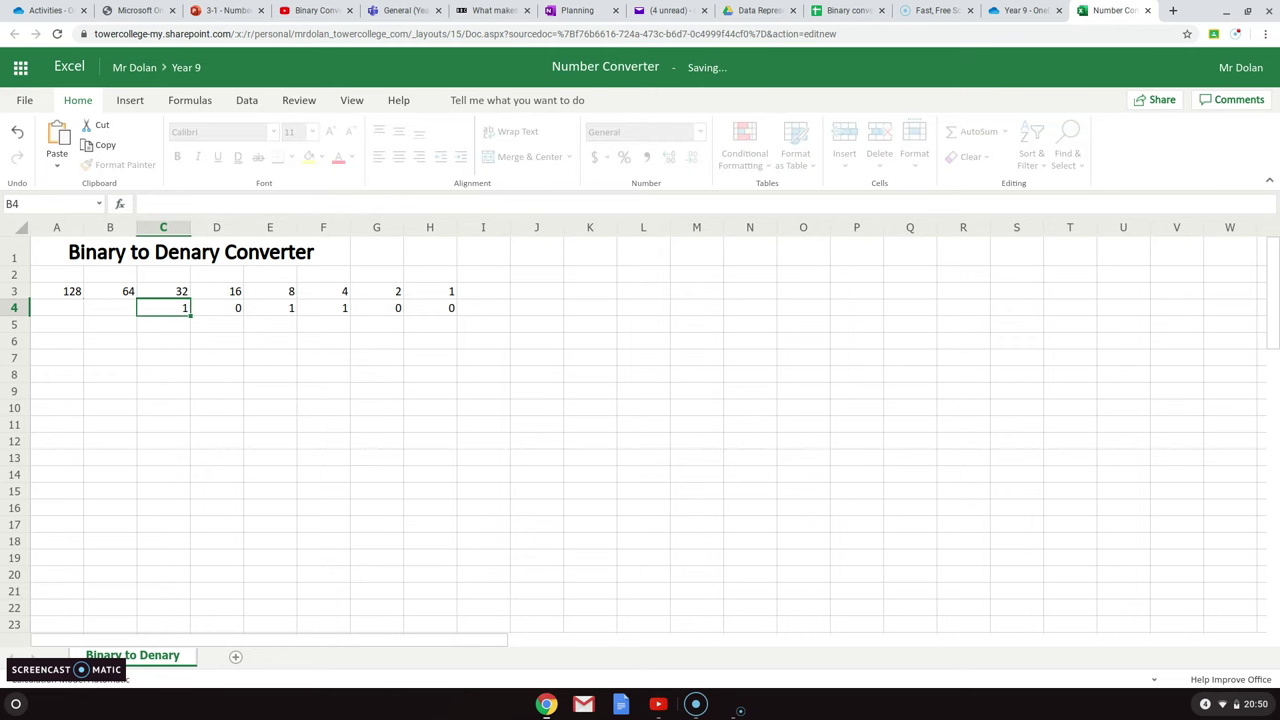
{"action": "key", "text": "Left"}
{"action": "type", "text": "0"}
{"action": "key", "text": "Left"}
{"action": "type", "text": "0"}
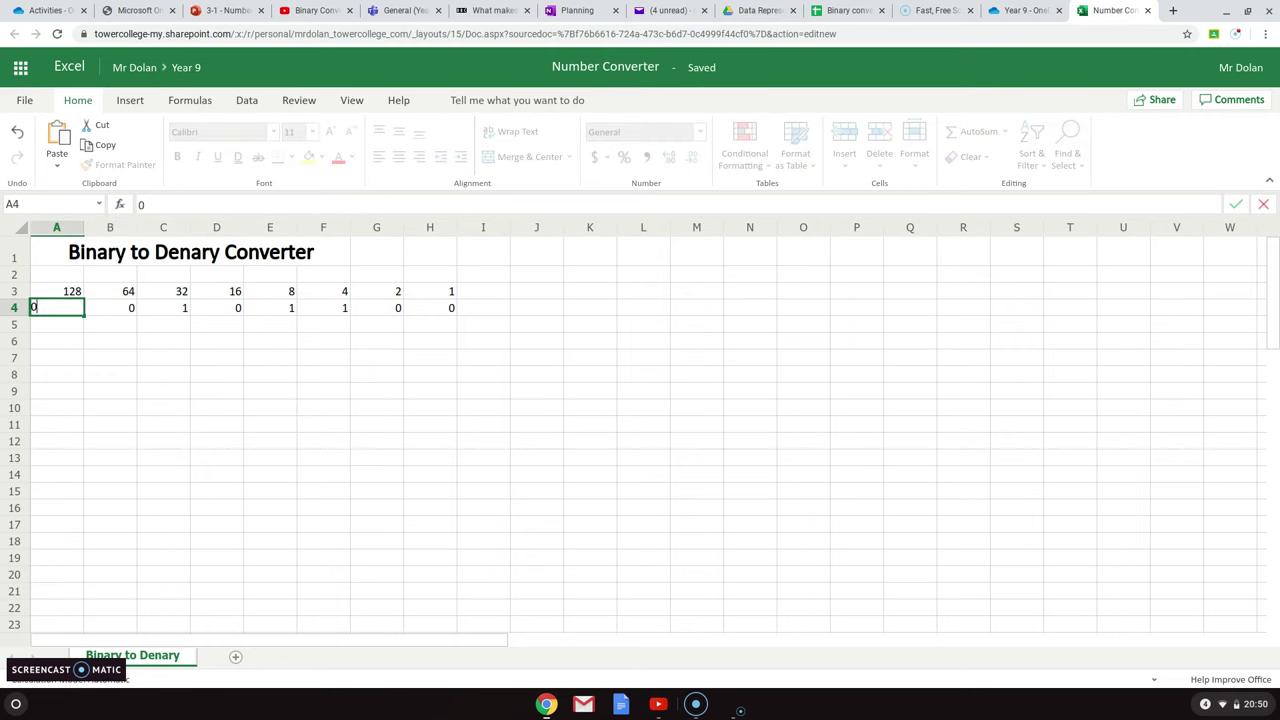
{"action": "key", "text": "Return"}
- Review the binary digits by stepping back and forth along row 4
{"action": "key", "text": "Up"}
{"action": "key", "text": "Right"}
{"action": "key", "text": "Right"}
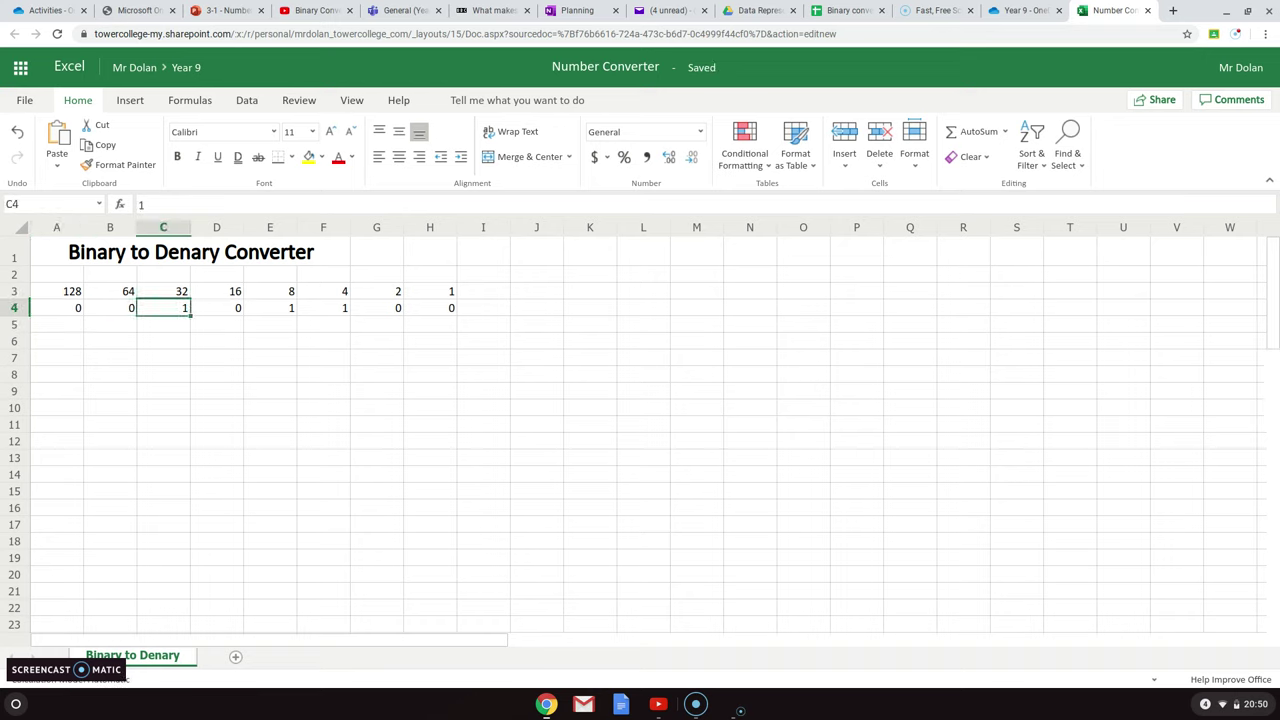
{"action": "key", "text": "Right"}
{"action": "key", "text": "Right"}
{"action": "key", "text": "Right"}
{"action": "key", "text": "Right"}
{"action": "key", "text": "Right"}
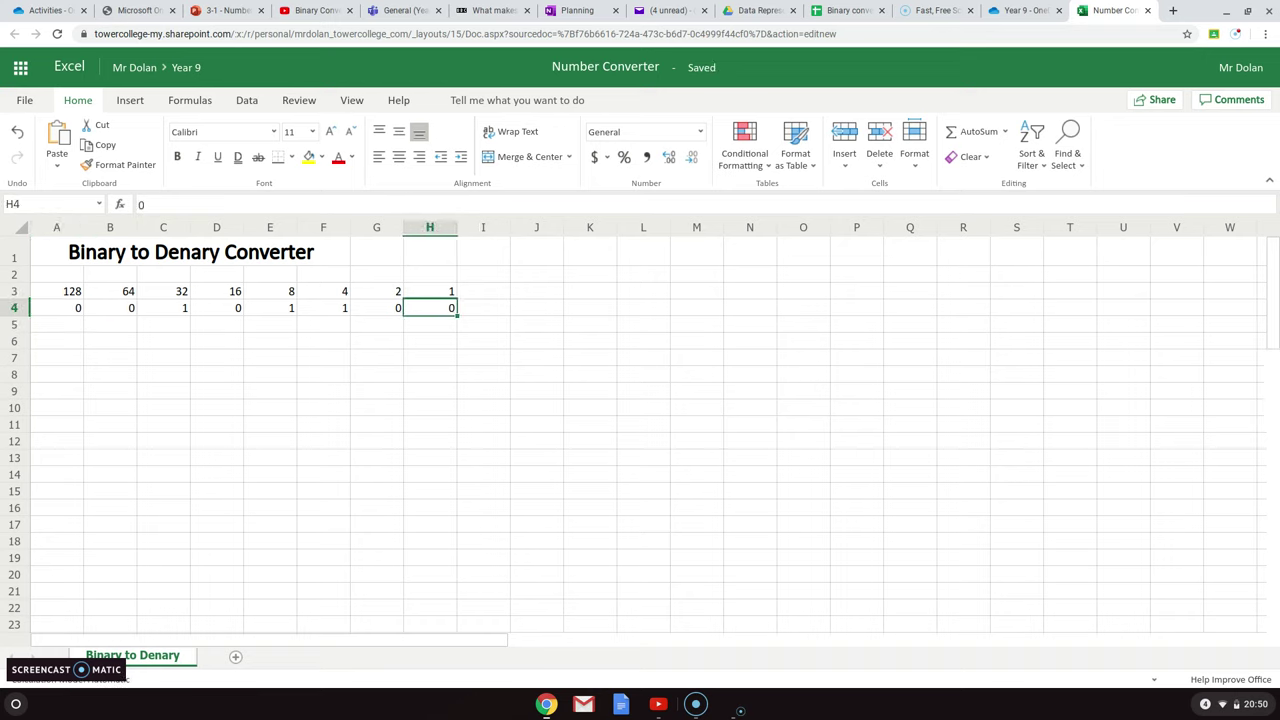
{"action": "key", "text": "Left"}
{"action": "key", "text": "Left"}
{"action": "key", "text": "Left"}
{"action": "key", "text": "Left"}
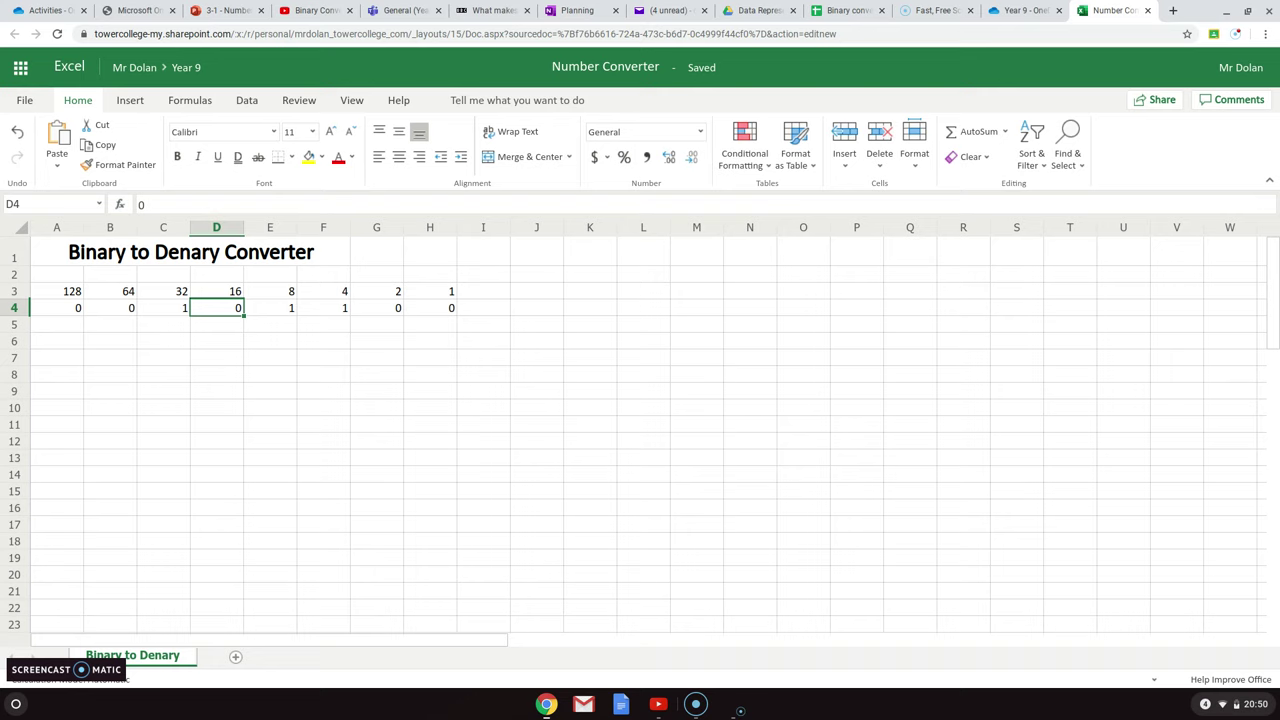
{"action": "key", "text": "Left"}
{"action": "key", "text": "Left"}
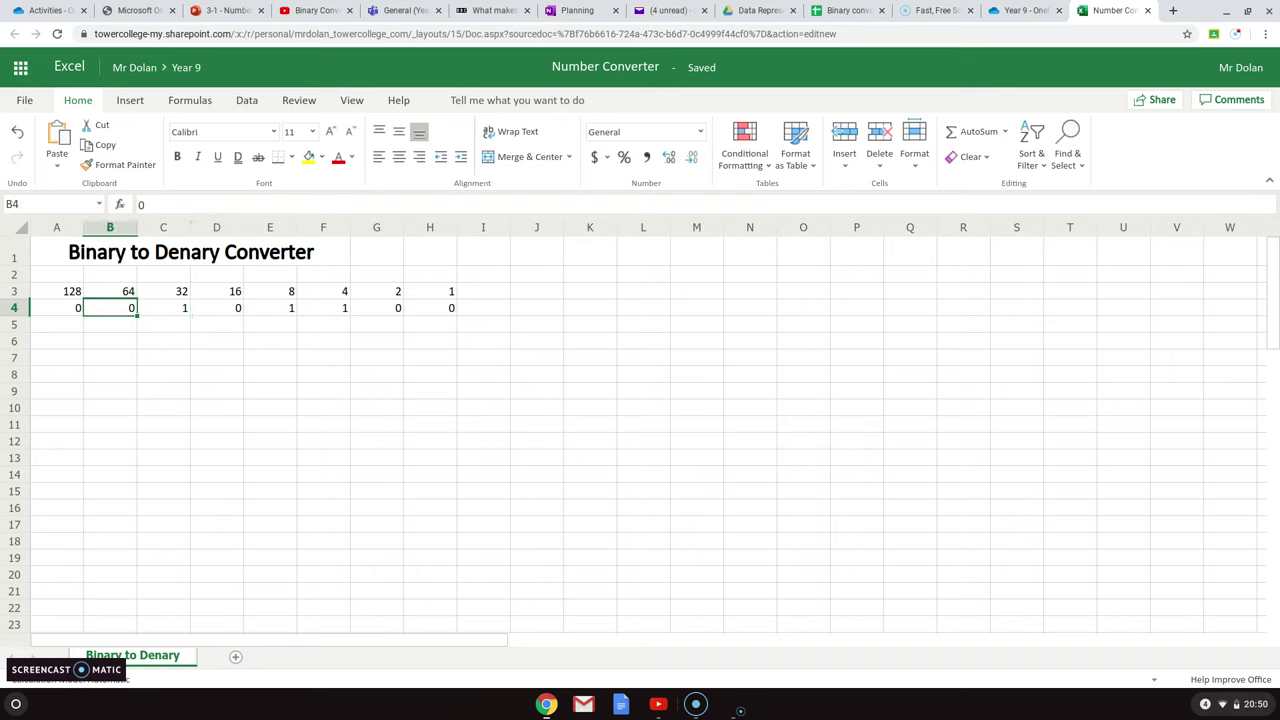
{"action": "key", "text": "Right"}
{"action": "key", "text": "Right"}
{"action": "key", "text": "Right"}
{"action": "key", "text": "Right"}
{"action": "key", "text": "Right"}
{"action": "key", "text": "Right"}
{"action": "key", "text": "Right"}
{"action": "key", "text": "Right"}
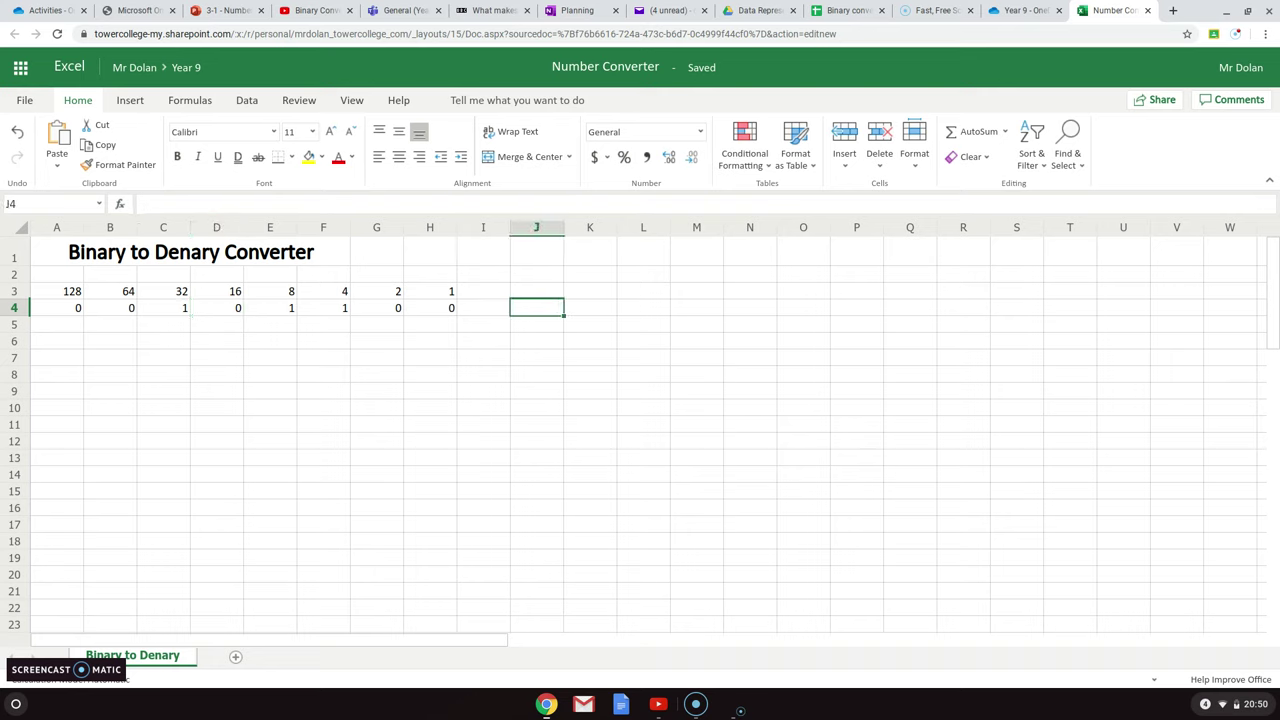
- List bit, nibble, byte, kilobyte, megabyte, gigabyte and terabyte down L2:L8
{"action": "left_click", "coordinate": [628, 279]}
{"action": "type", "text": "b"}
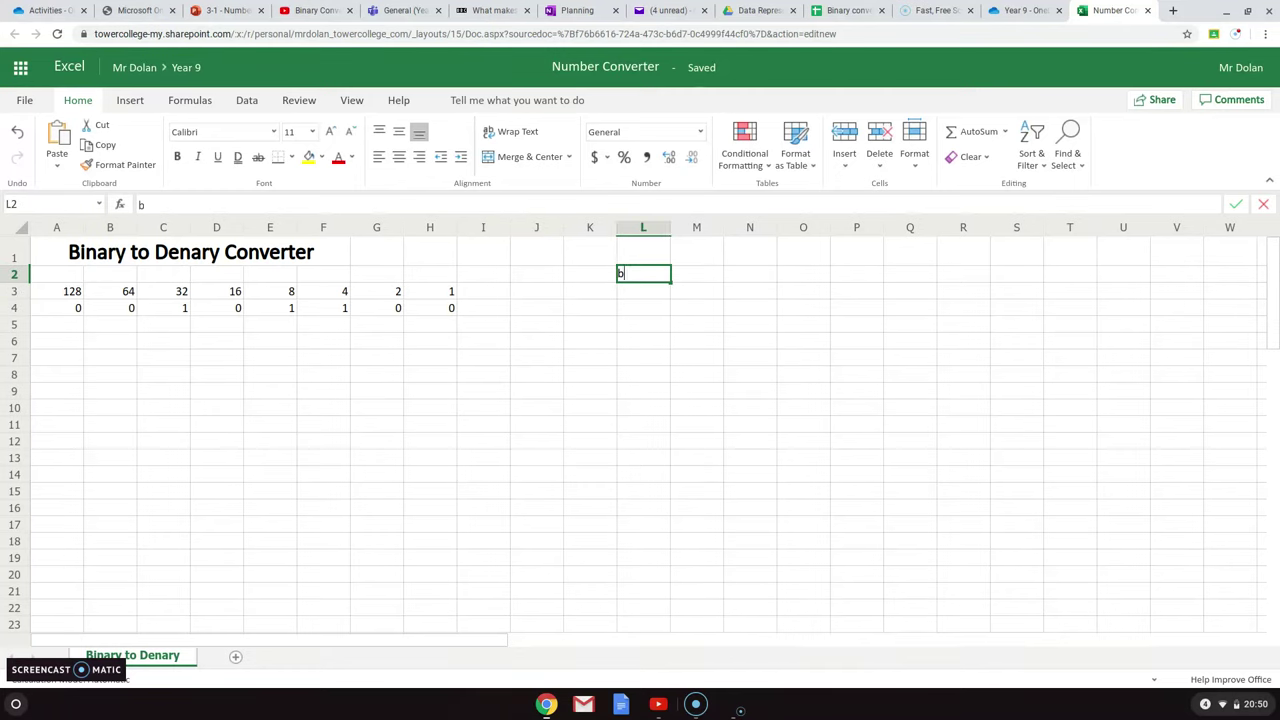
{"action": "type", "text": "it"}
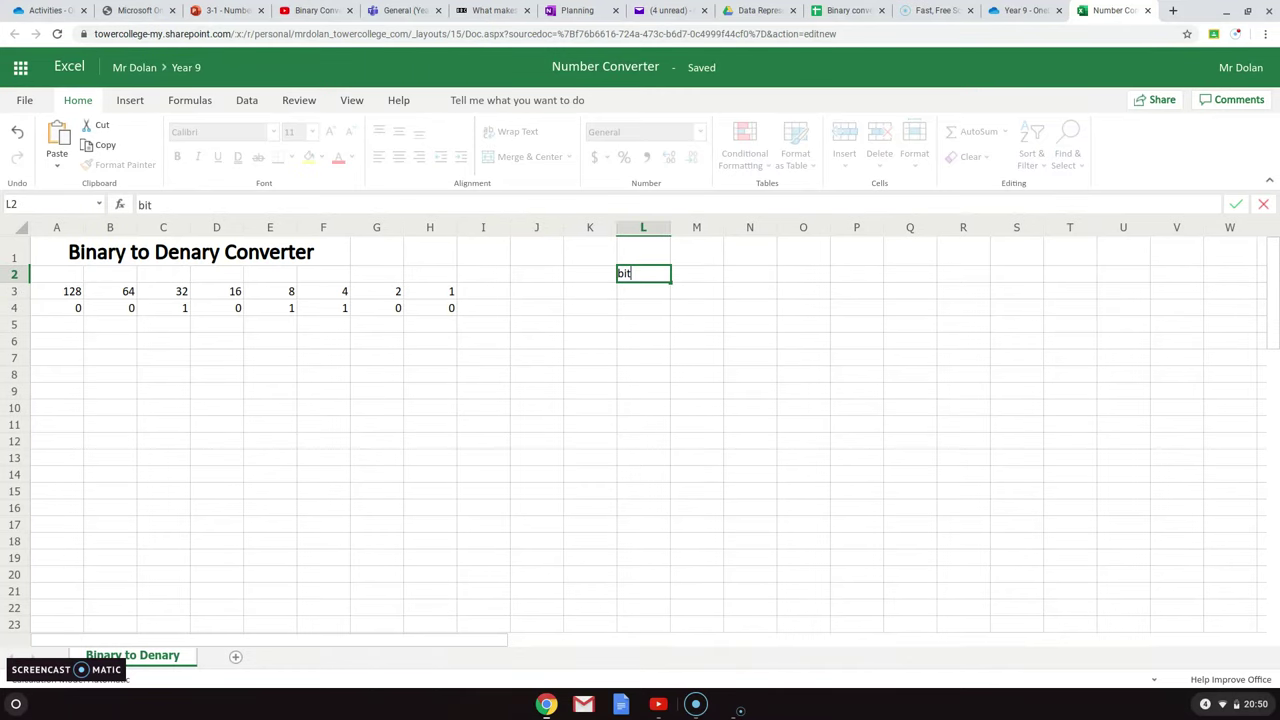
{"action": "key", "text": "Return"}
{"action": "type", "text": "nib"}
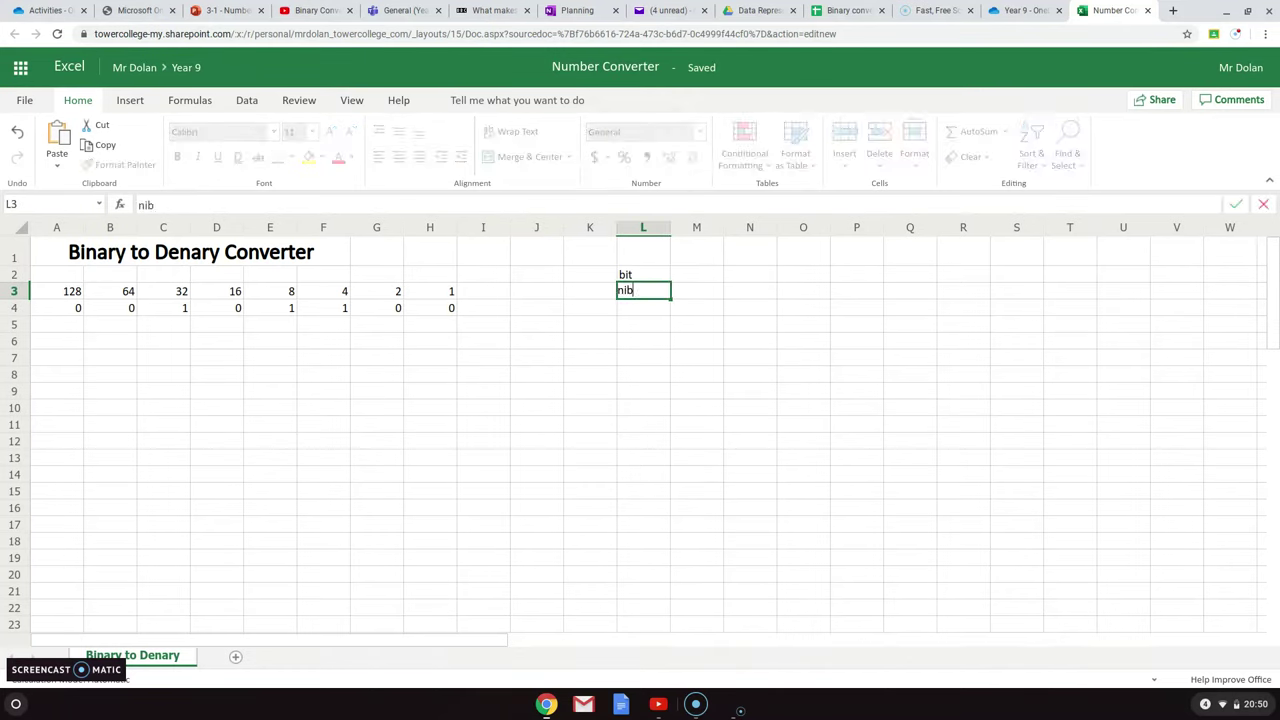
{"action": "type", "text": "ble"}
{"action": "key", "text": "Return"}
{"action": "type", "text": "byte"}
{"action": "key", "text": "Return"}
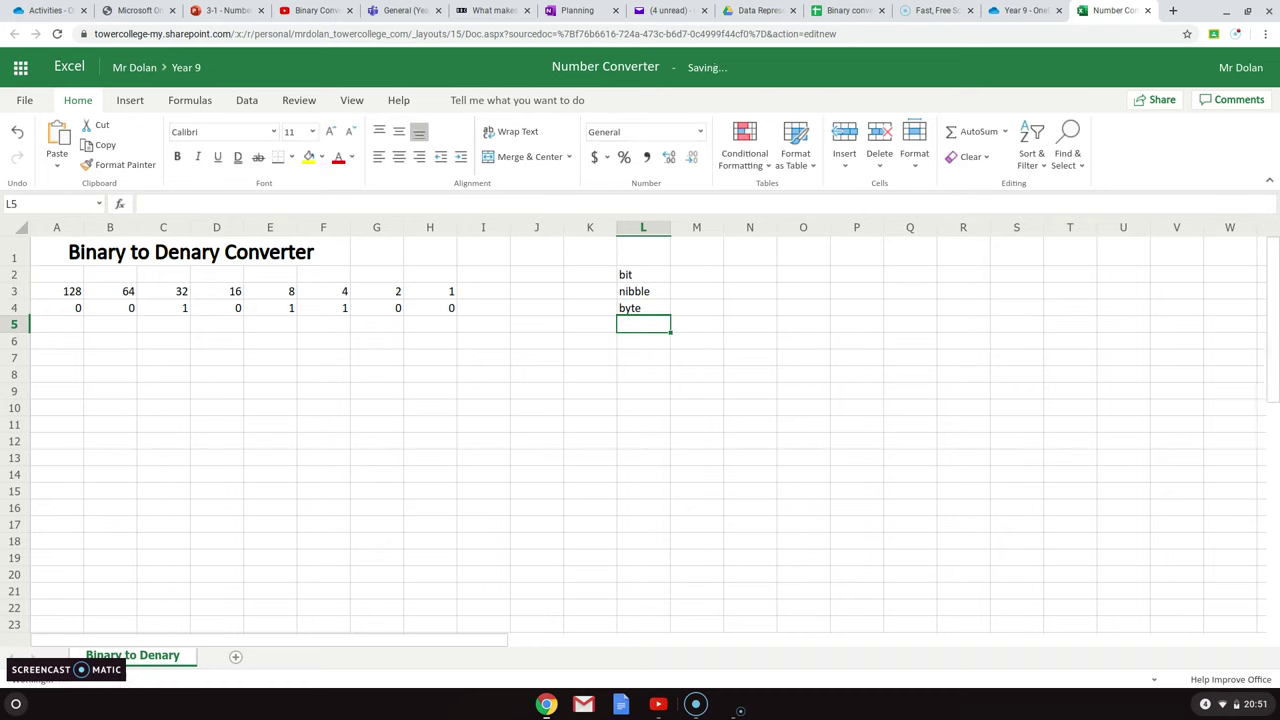
{"action": "type", "text": "kilobyte"}
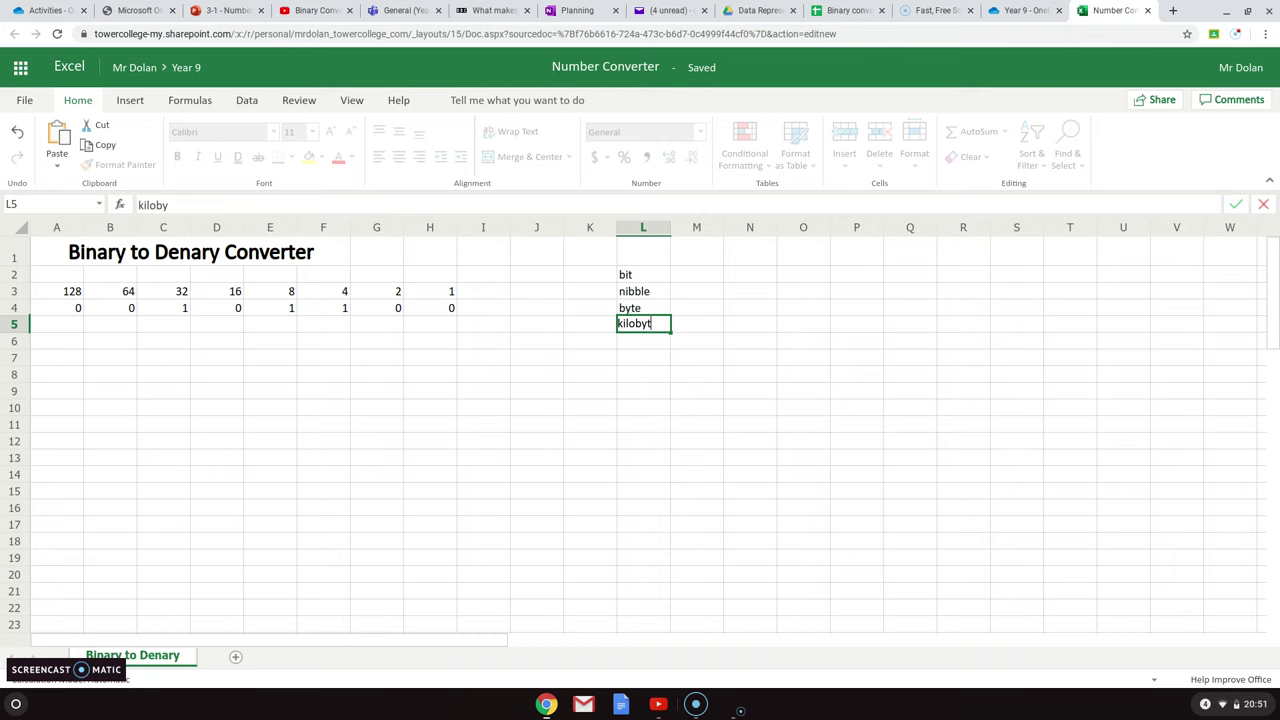
{"action": "key", "text": "Return"}
{"action": "type", "text": "megabyte"}
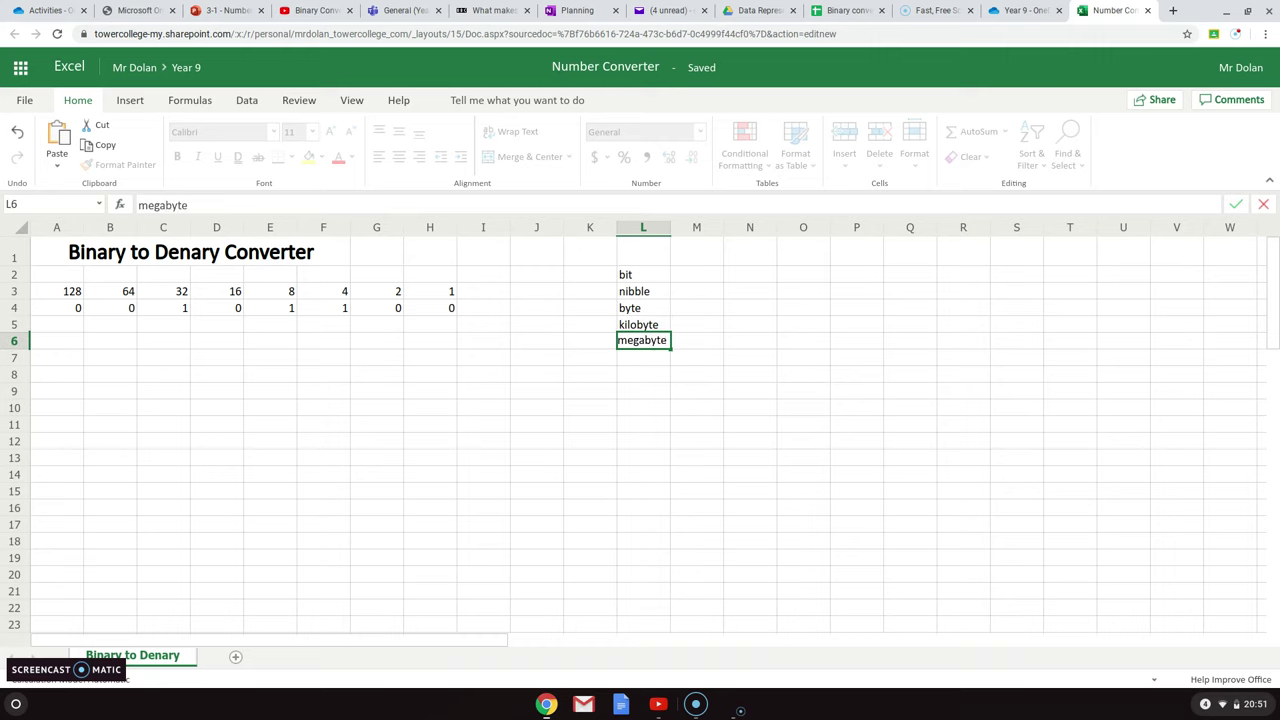
{"action": "key", "text": "Return"}
{"action": "type", "text": "gig"}
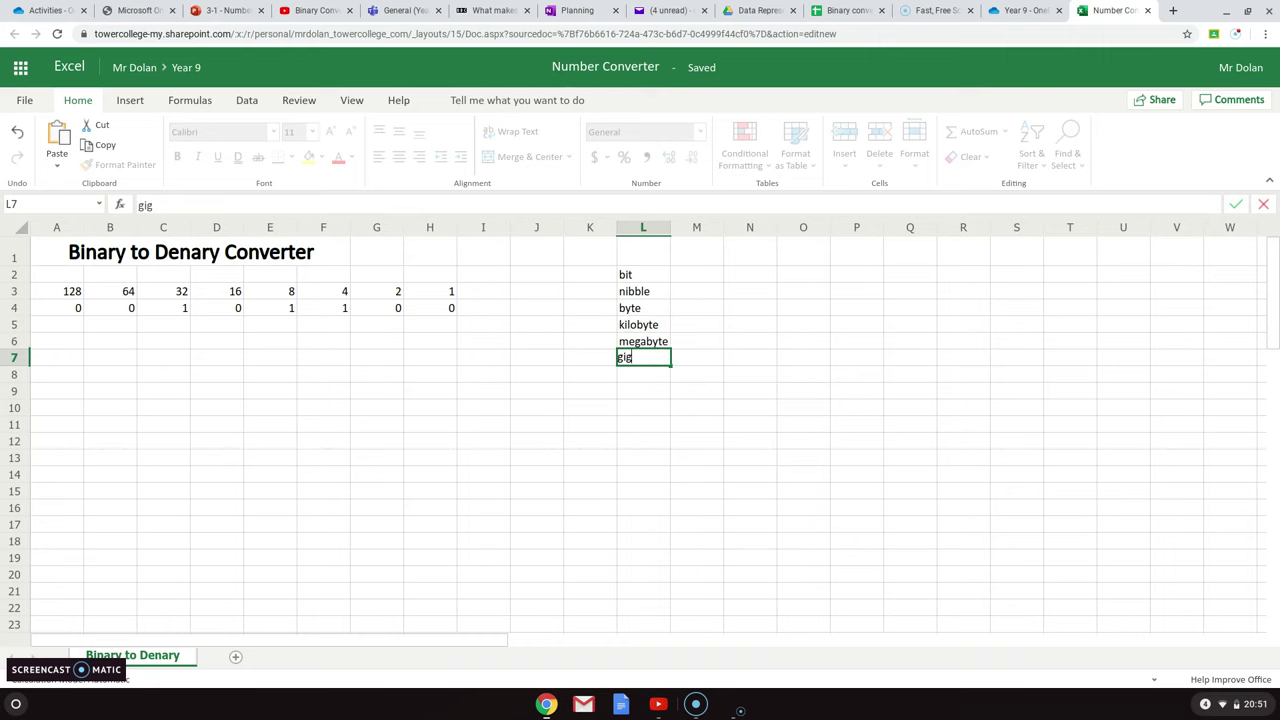
{"action": "type", "text": "abyte"}
{"action": "key", "text": "Return"}
{"action": "type", "text": "ter"}
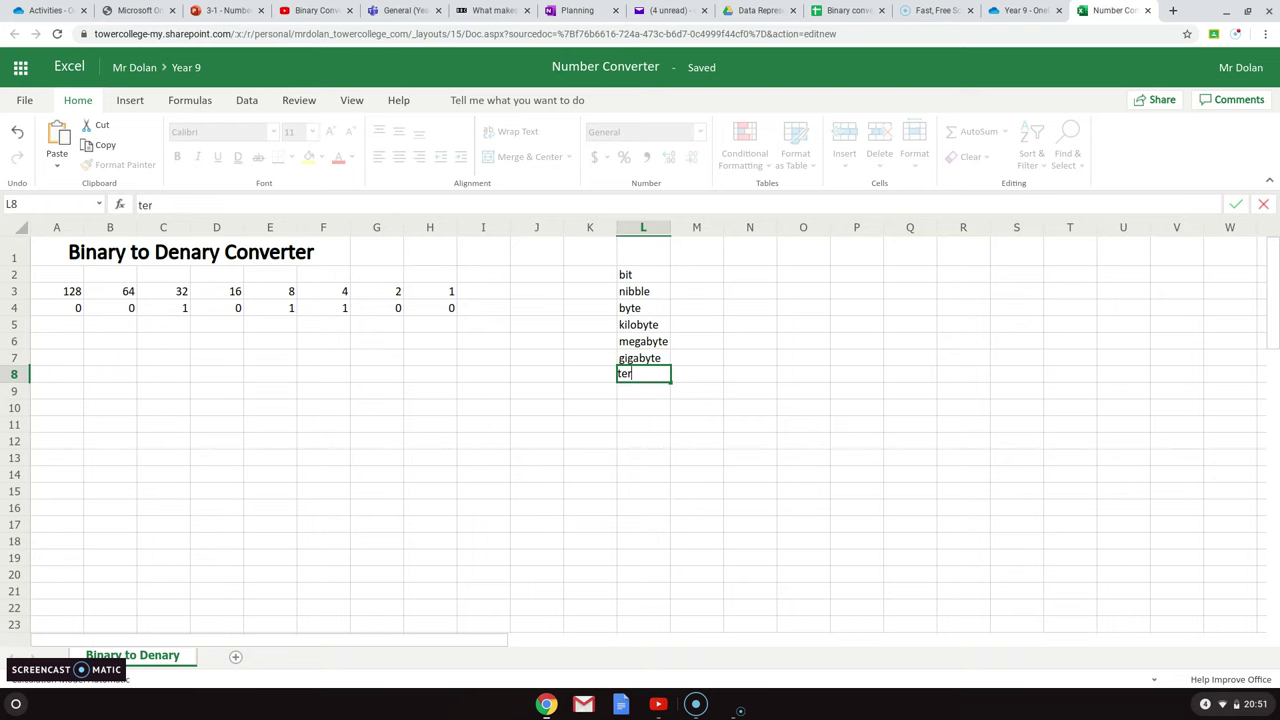
{"action": "type", "text": "abyte"}
{"action": "key", "text": "Return"}
- Move to the cell in column M beside kilobyte
{"action": "left_click", "coordinate": [697, 390]}
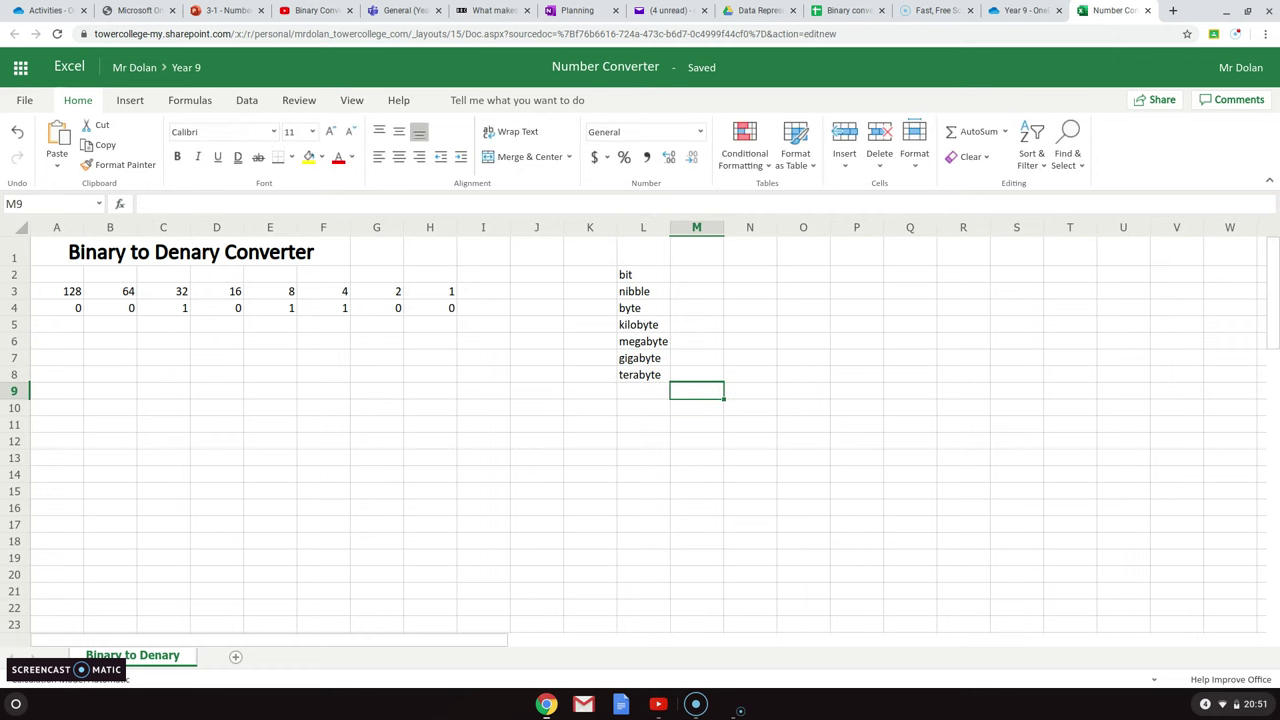
{"action": "left_click", "coordinate": [643, 390]}
{"action": "left_click", "coordinate": [536, 390]}
{"action": "key", "text": "Up"}
{"action": "key", "text": "Up"}
{"action": "key", "text": "Up"}
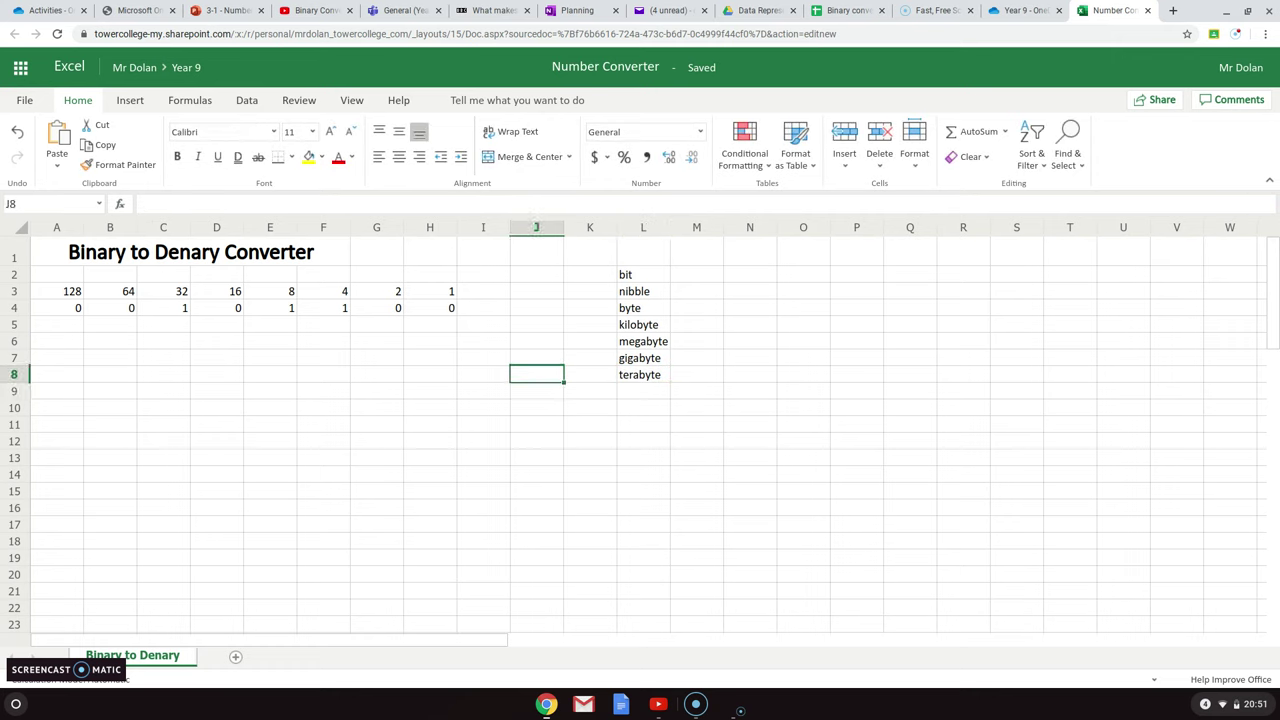
{"action": "key", "text": "Right"}
{"action": "key", "text": "Right"}
{"action": "key", "text": "Right"}
{"action": "key", "text": "Up"}
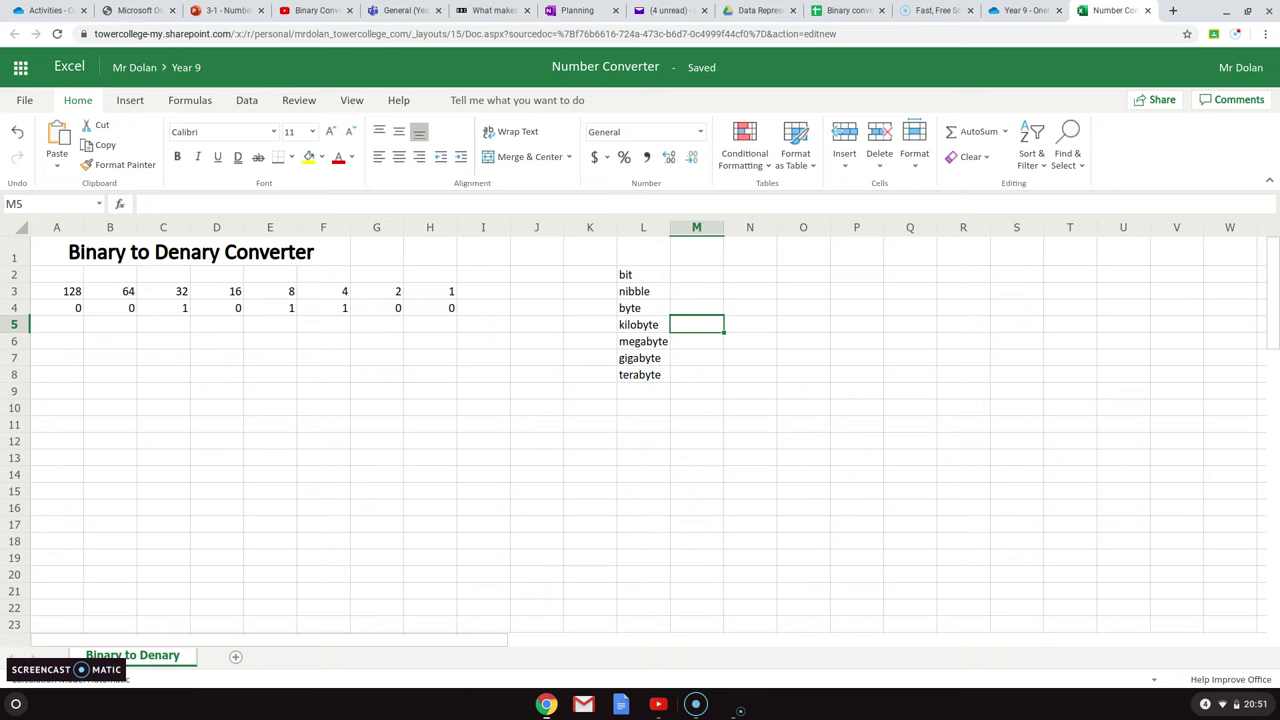
- Enter sizes 1000 bytes, 1000 kb, 1000 mb and 1000 gb beside kilobyte through terabyte
{"action": "type", "text": "128"}
{"action": "key", "text": "BackSpace"}
{"action": "key", "text": "BackSpace"}
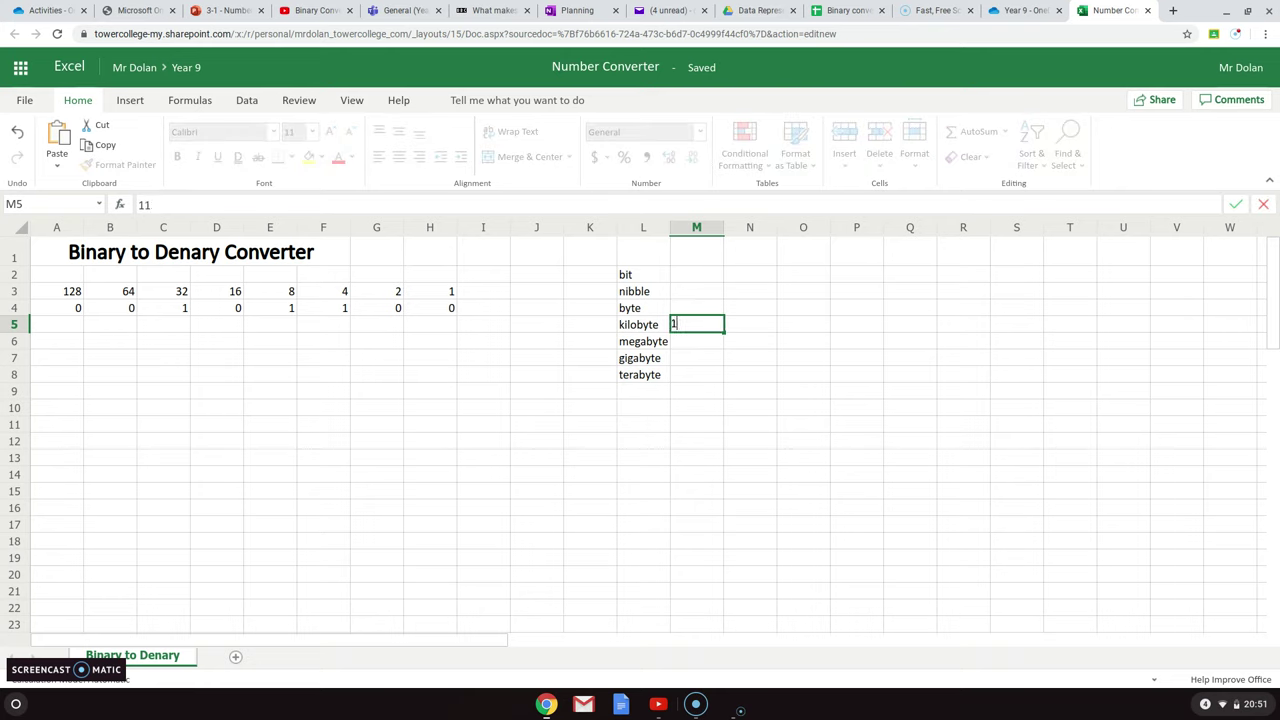
{"action": "type", "text": "000 bytes"}
{"action": "key", "text": "Return"}
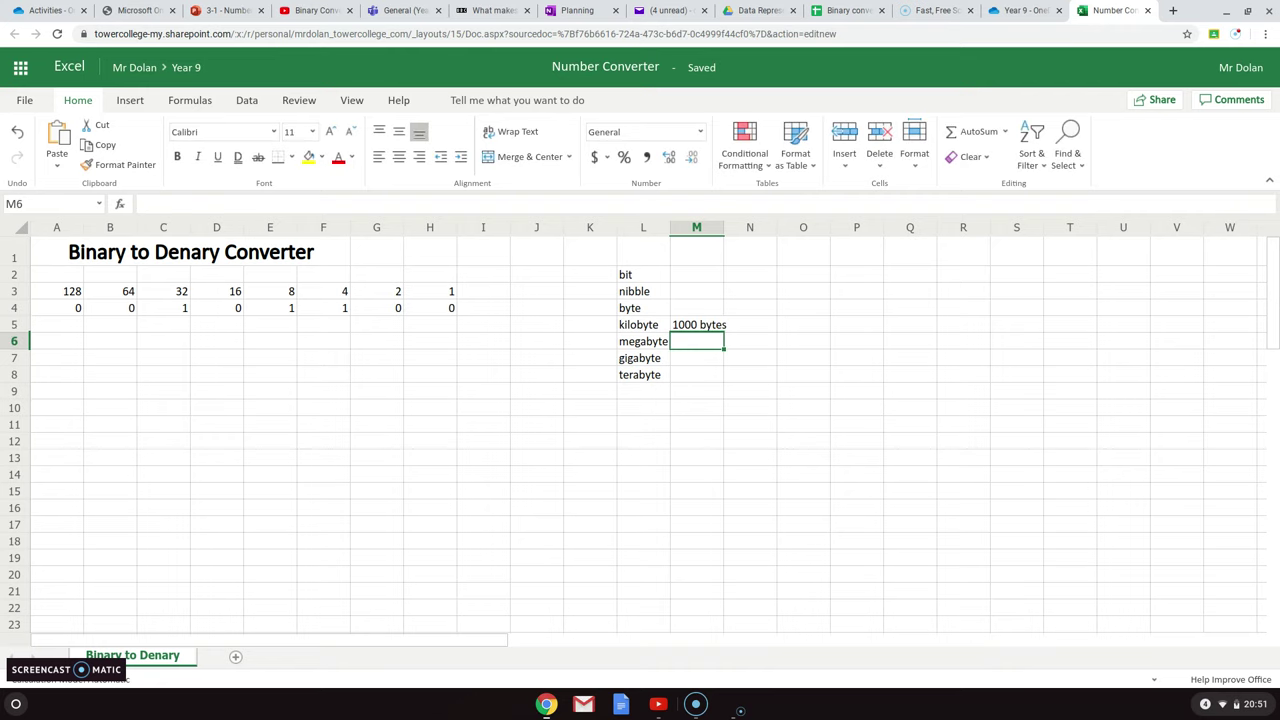
{"action": "type", "text": "1000"}
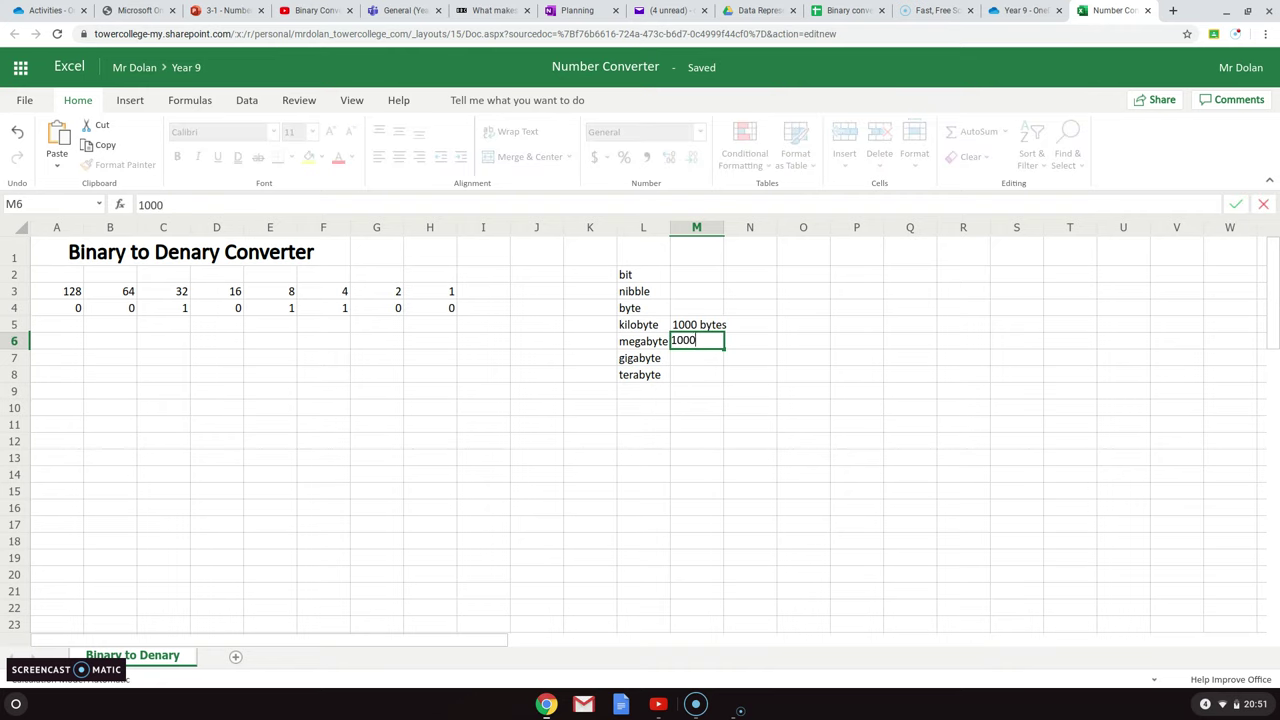
{"action": "type", "text": "k"}
{"action": "type", "text": "kb"}
{"action": "key", "text": "Return"}
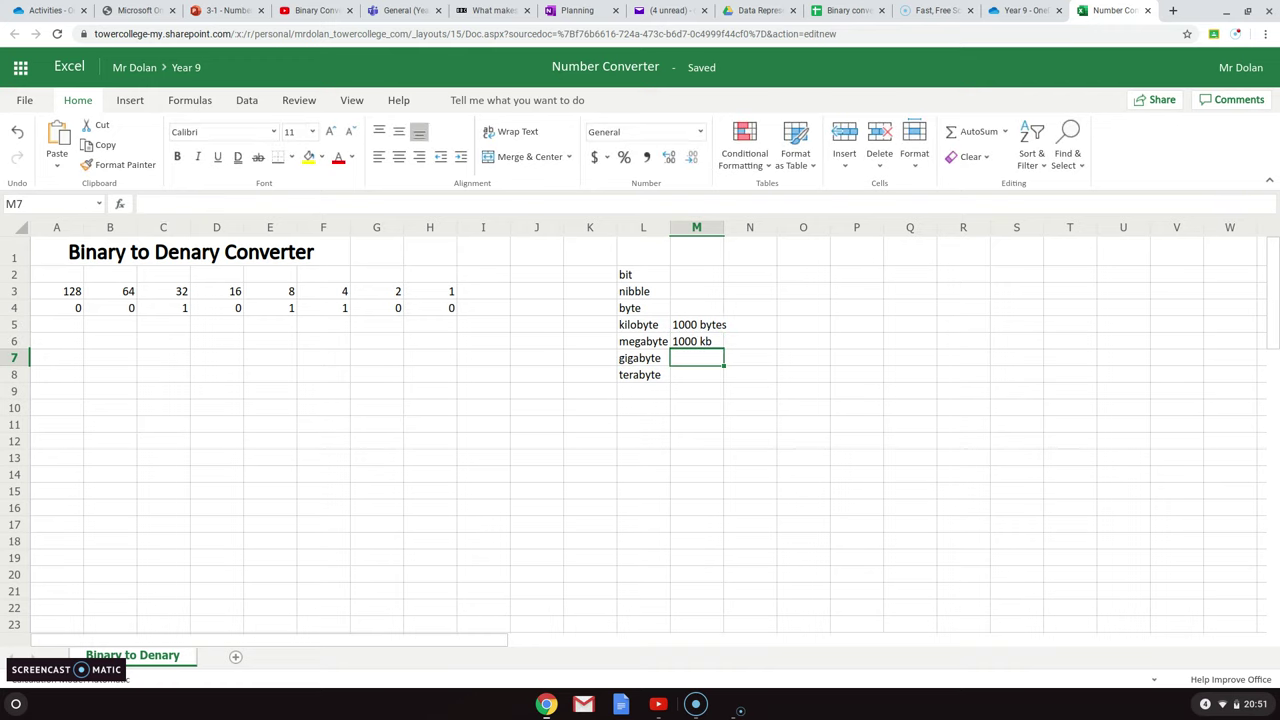
{"action": "type", "text": "1"}
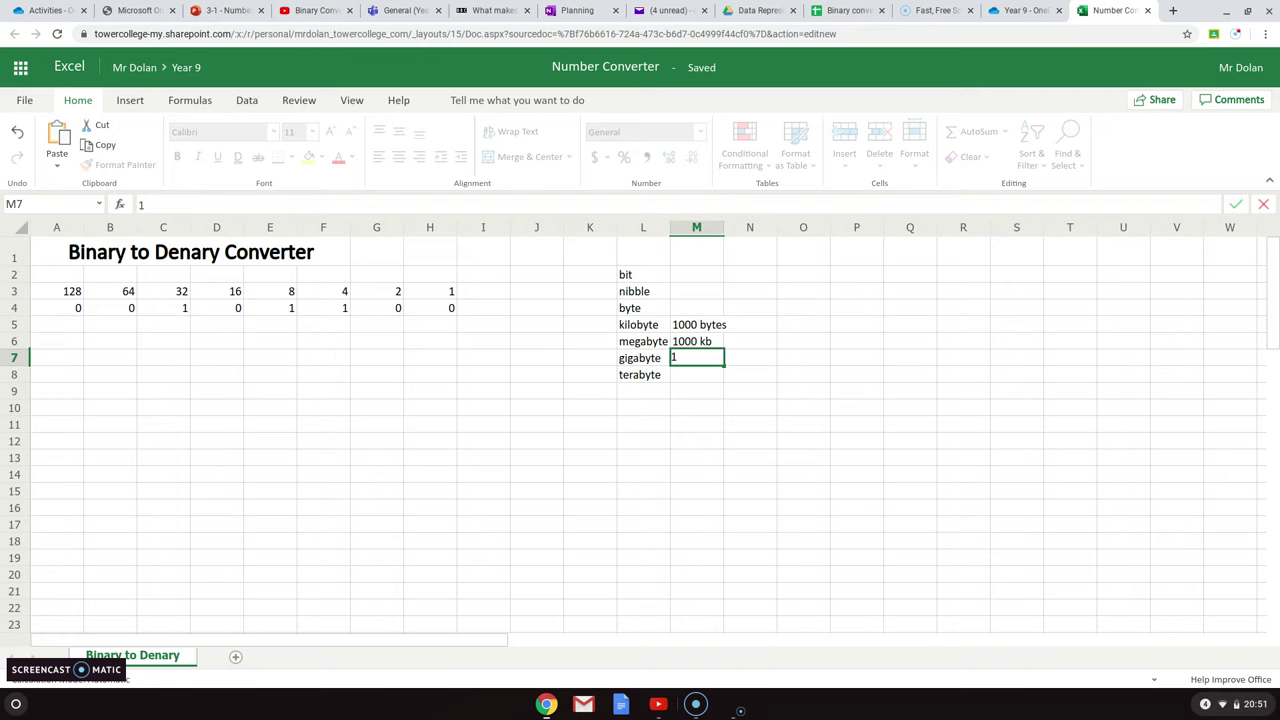
{"action": "type", "text": "1000 mb"}
{"action": "key", "text": "Return"}
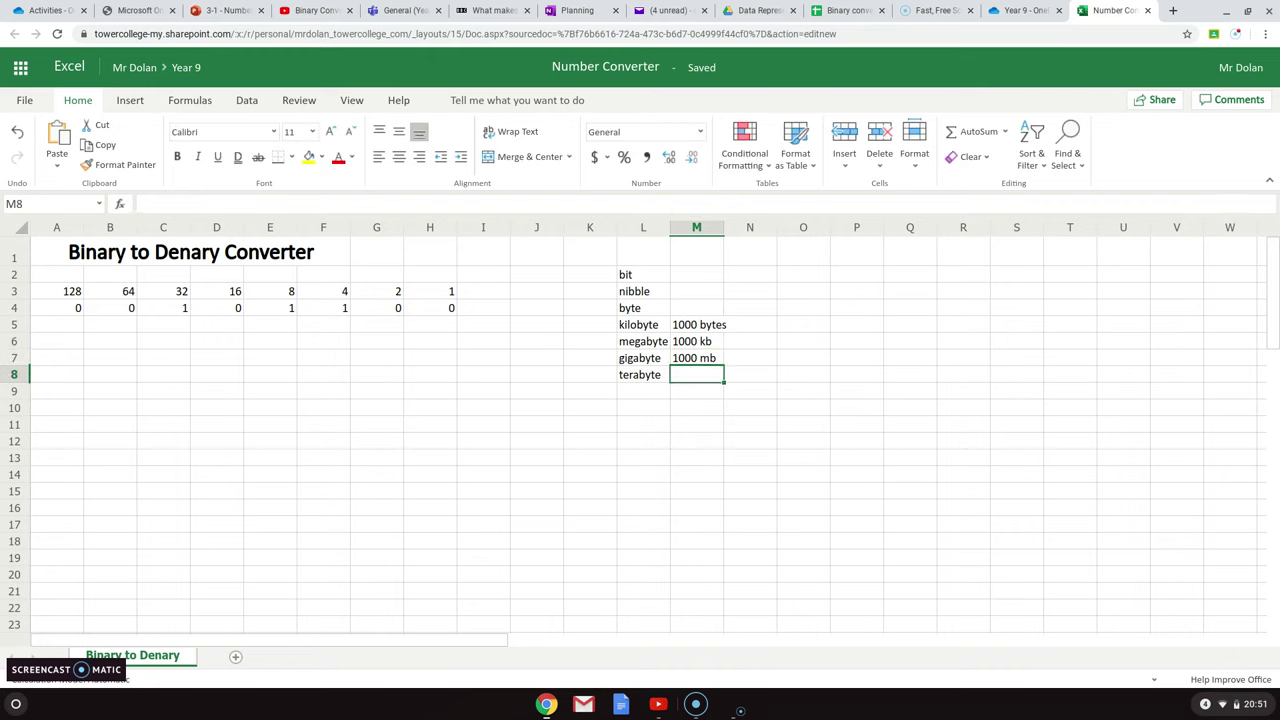
{"action": "type", "text": "1000"}
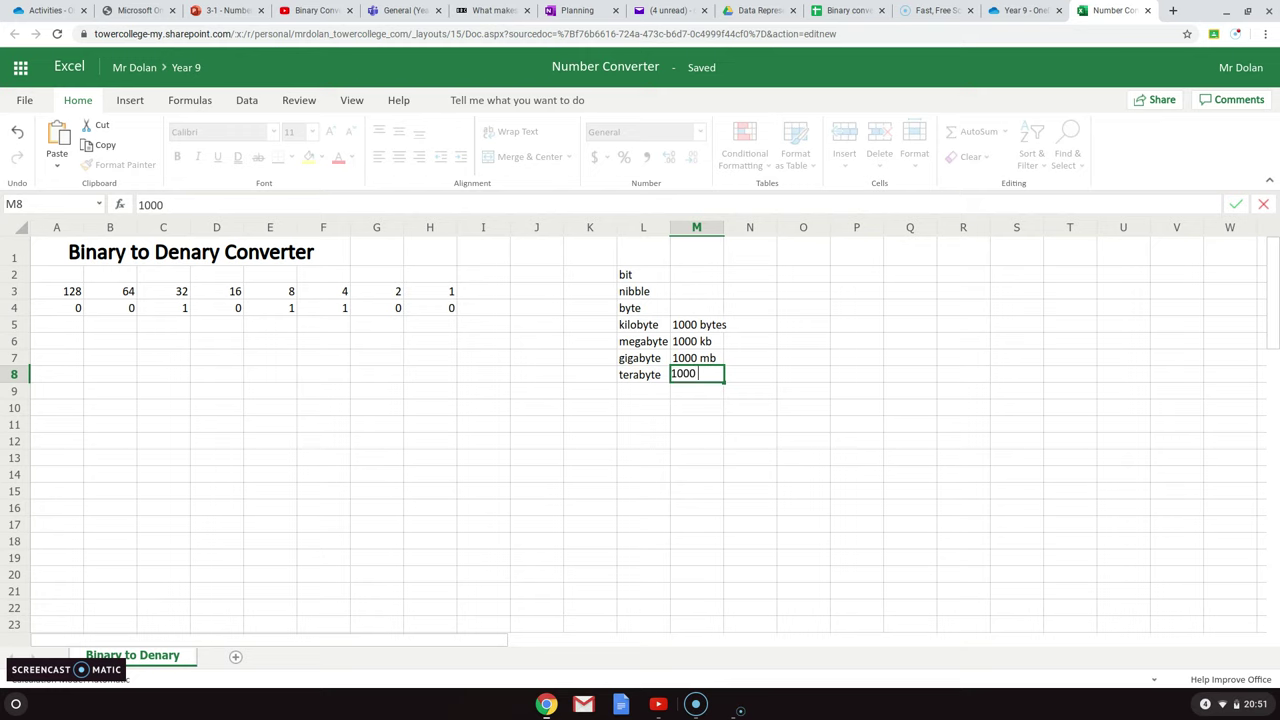
{"action": "type", "text": " gb"}
{"action": "key", "text": "Return"}
- Enter 8 bits beside byte and 4 bits beside nibble
{"action": "key", "text": "Up"}
{"action": "key", "text": "Up"}
{"action": "key", "text": "Up"}
{"action": "key", "text": "Up"}
{"action": "key", "text": "Up"}
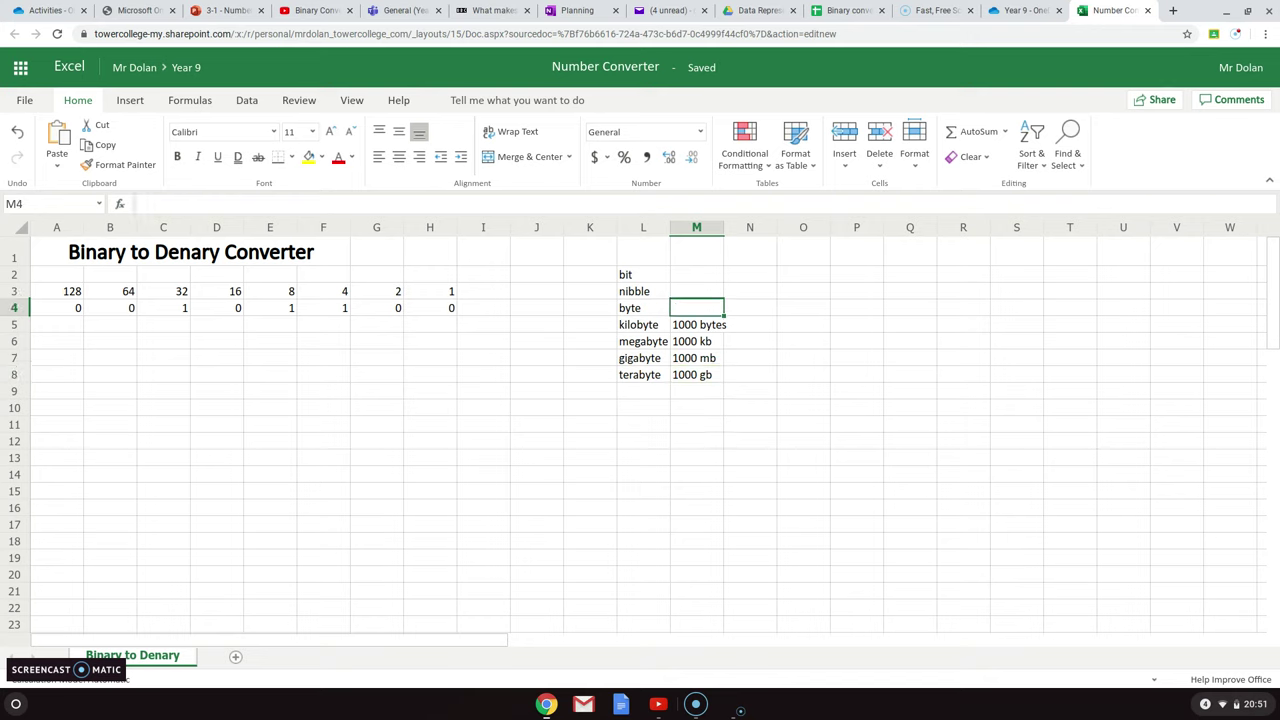
{"action": "type", "text": "8 bits"}
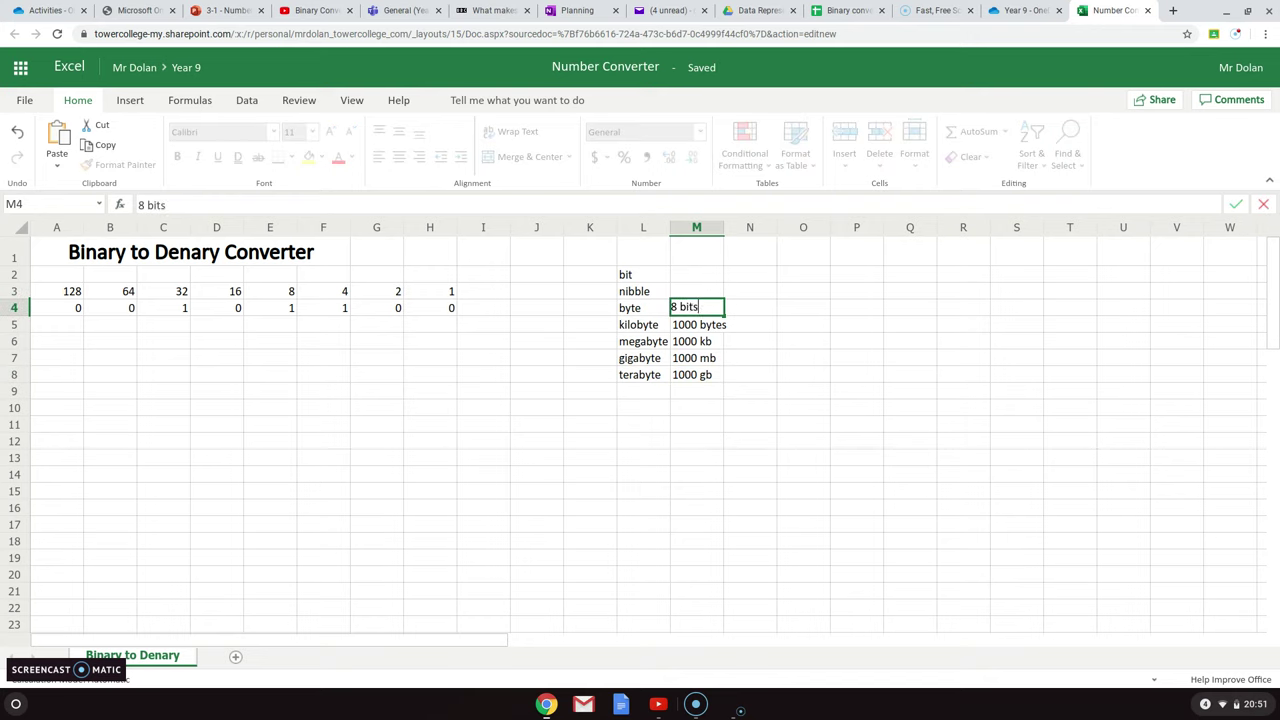
{"action": "key", "text": "Up"}
{"action": "type", "text": "4 bits"}
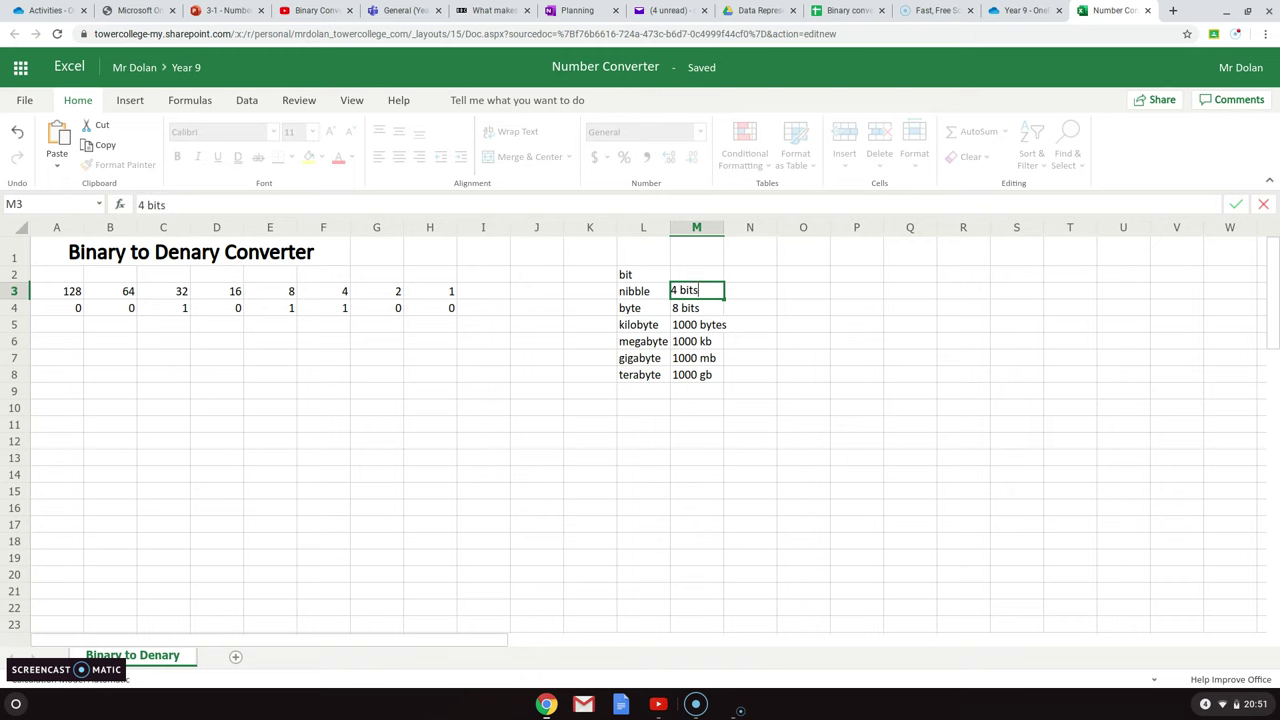
{"action": "key", "text": "Return"}
{"action": "key", "text": "Down"}
{"action": "key", "text": "Left"}
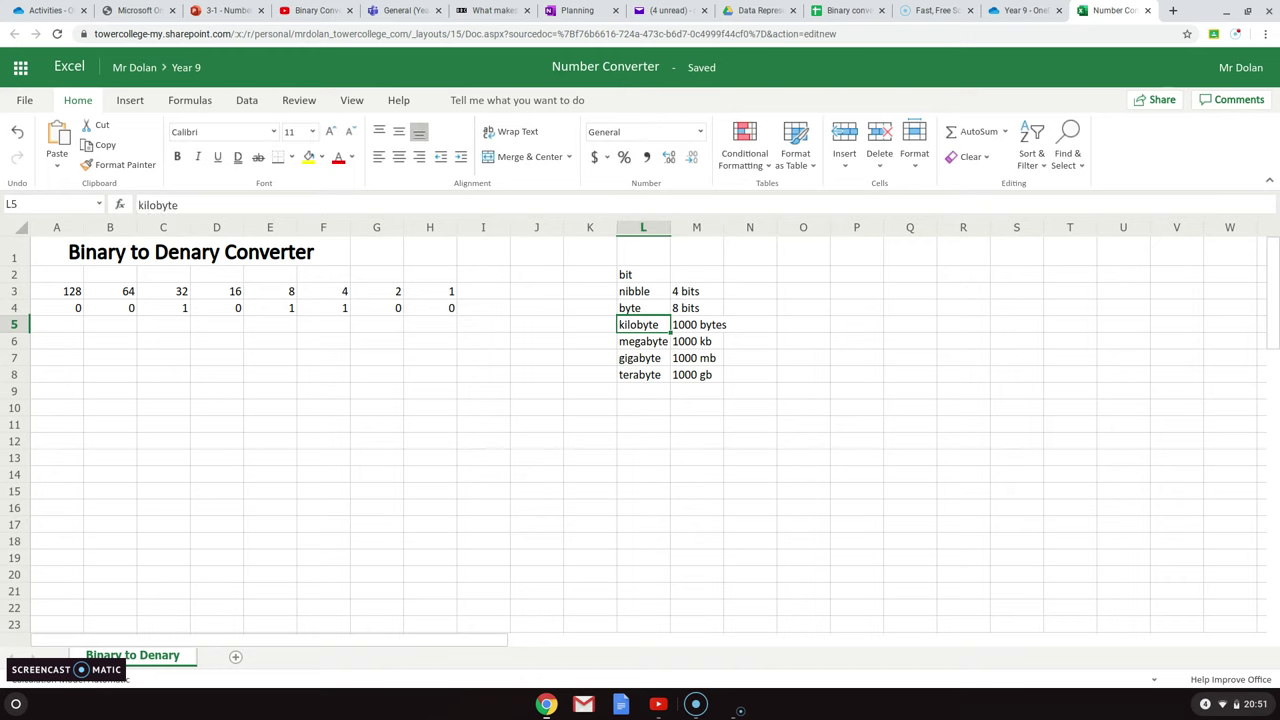
{"action": "key", "text": "Up"}
{"action": "key", "text": "Up"}
{"action": "key", "text": "Up"}
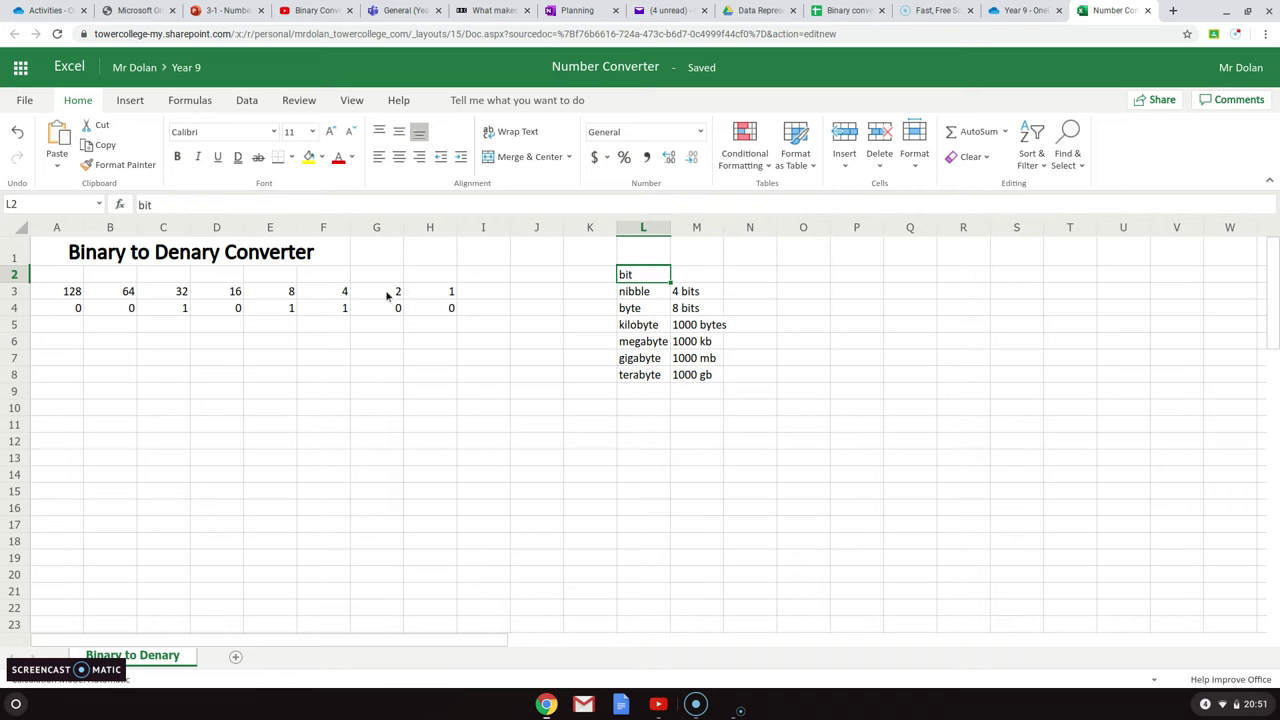
{"action": "left_click", "coordinate": [65, 314]}
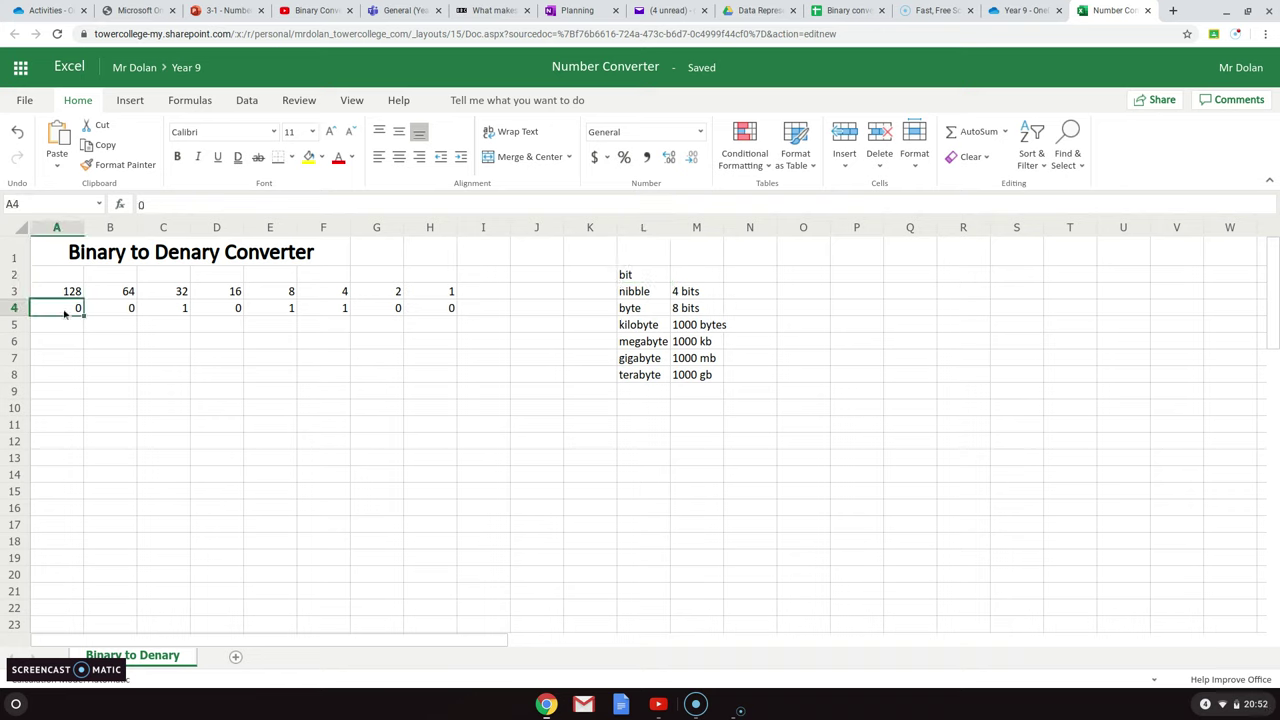
{"action": "key", "text": "Right"}
{"action": "key", "text": "Right"}
{"action": "key", "text": "Right"}
{"action": "key", "text": "Right"}
{"action": "key", "text": "Right"}
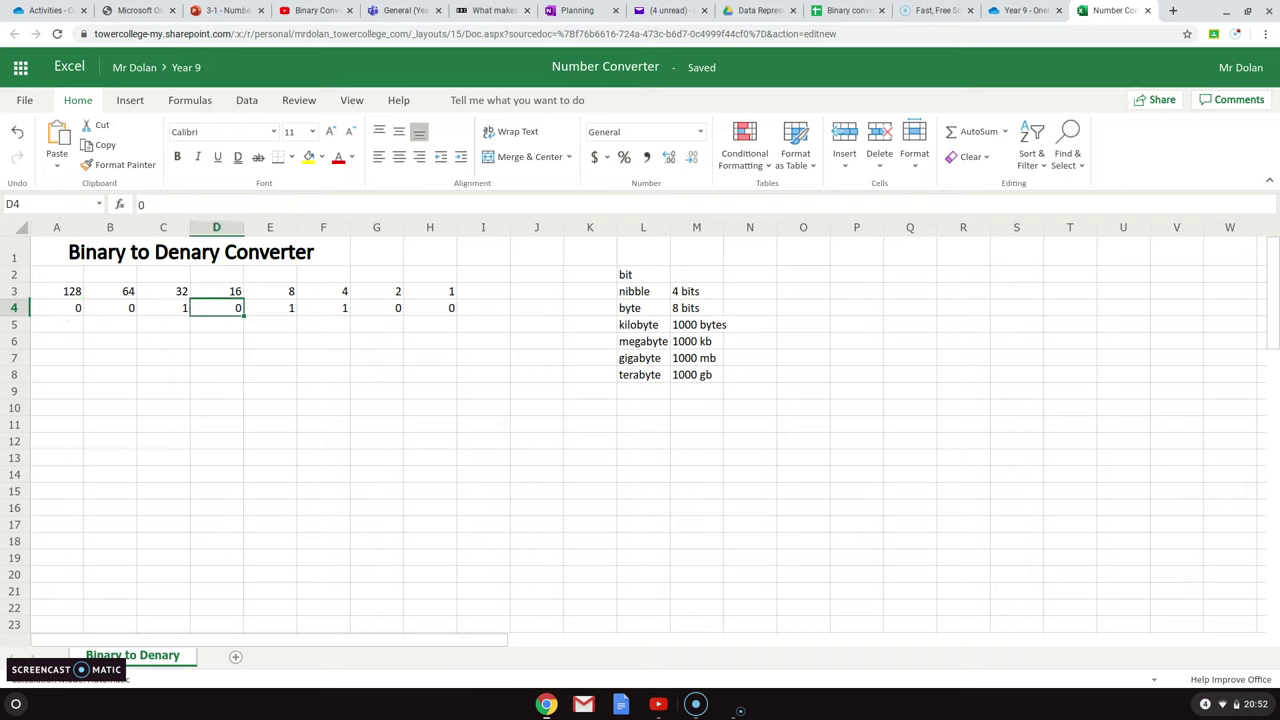
{"action": "key", "text": "Right"}
{"action": "key", "text": "Right"}
{"action": "key", "text": "Right"}
{"action": "key", "text": "Right"}
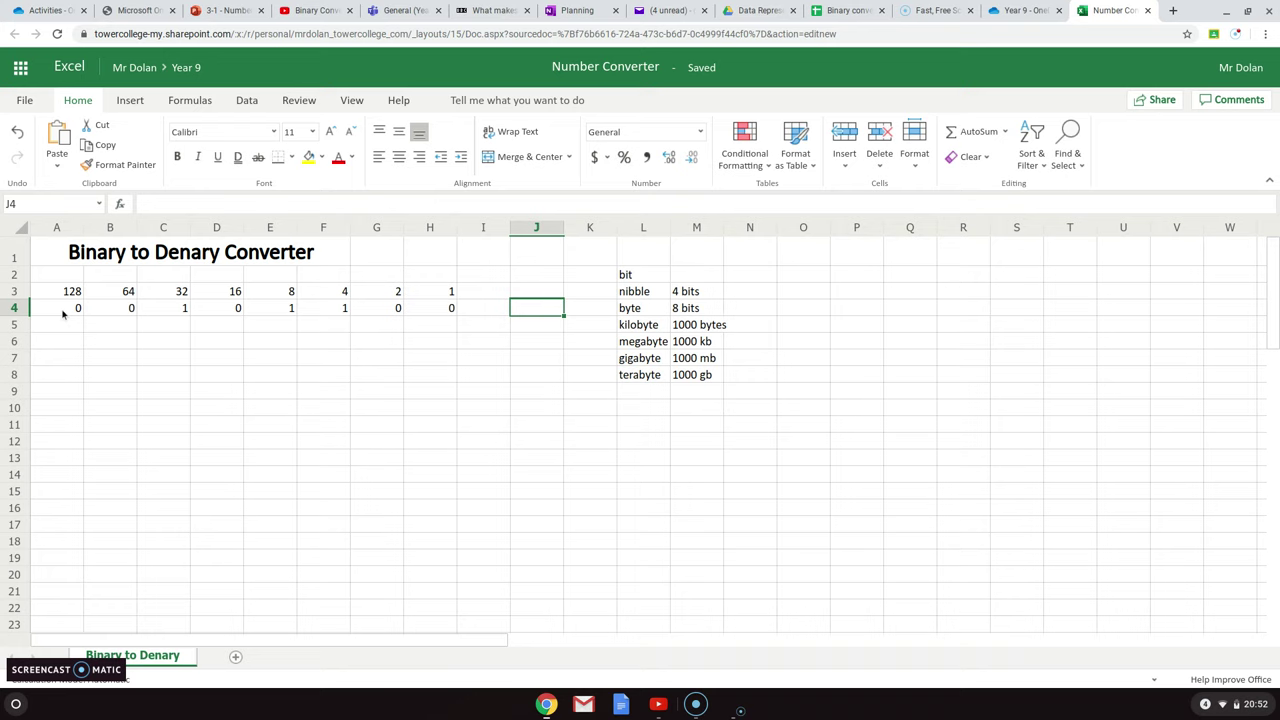
{"action": "left_click", "coordinate": [170, 314]}
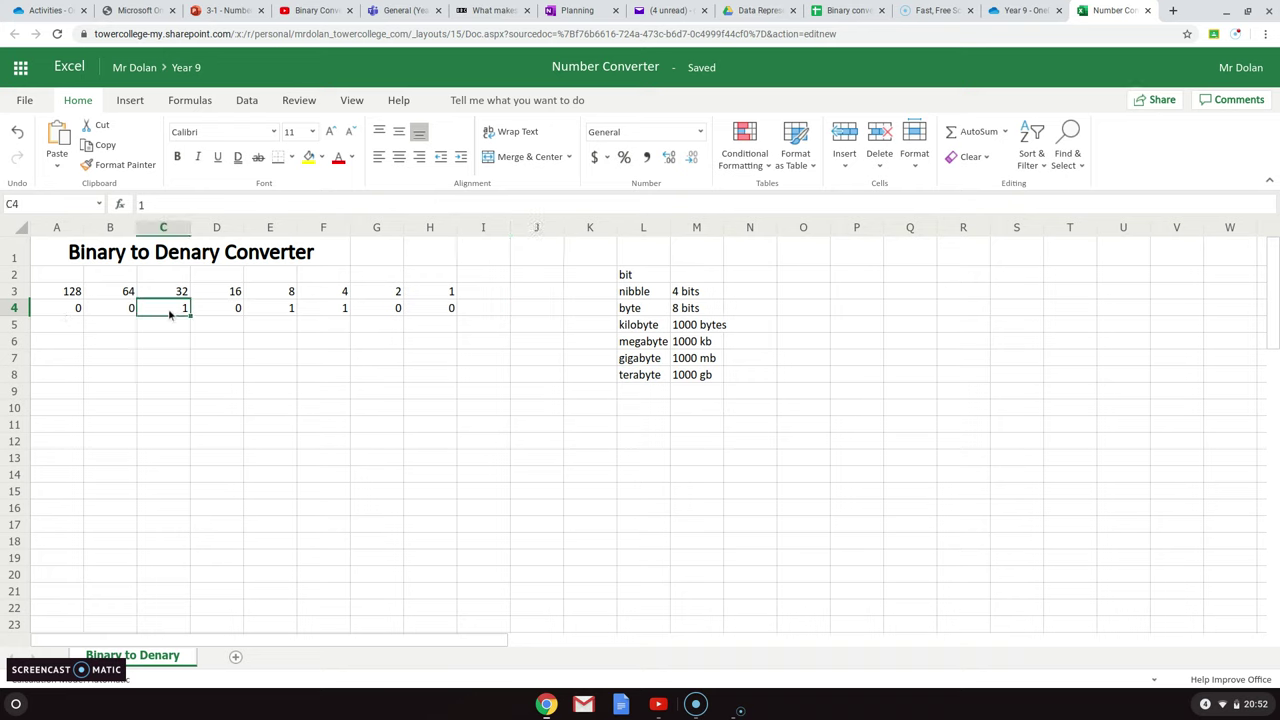
{"action": "left_click", "coordinate": [169, 291]}
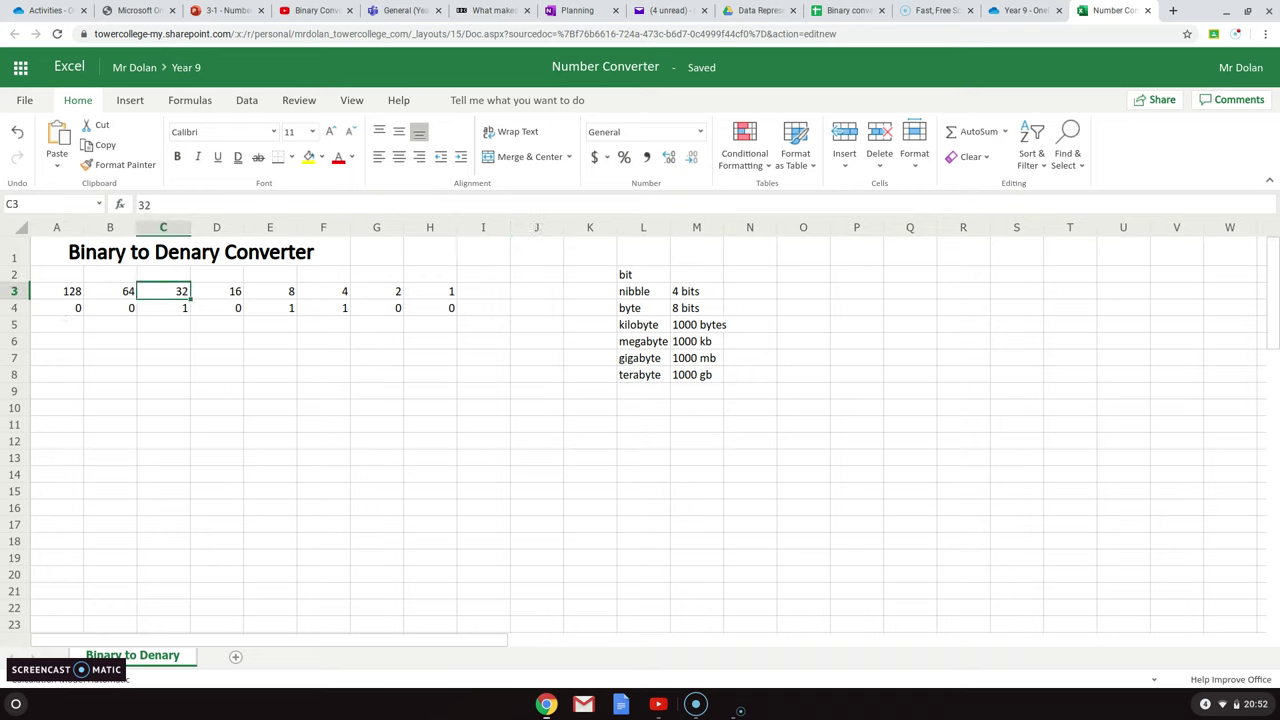
{"action": "key", "text": "Down"}
{"action": "key", "text": "Down"}
{"action": "key", "text": "Down"}
{"action": "type", "text": "32"}
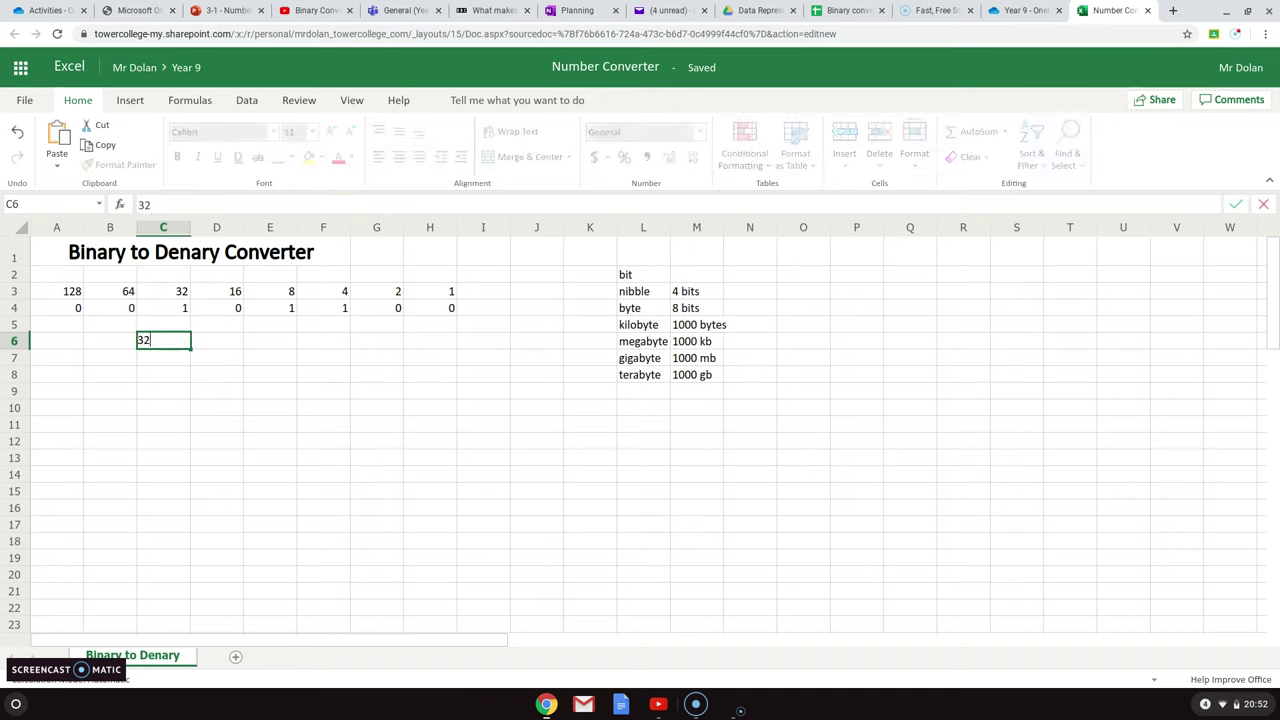
{"action": "key", "text": "Tab"}
{"action": "key", "text": "Tab"}
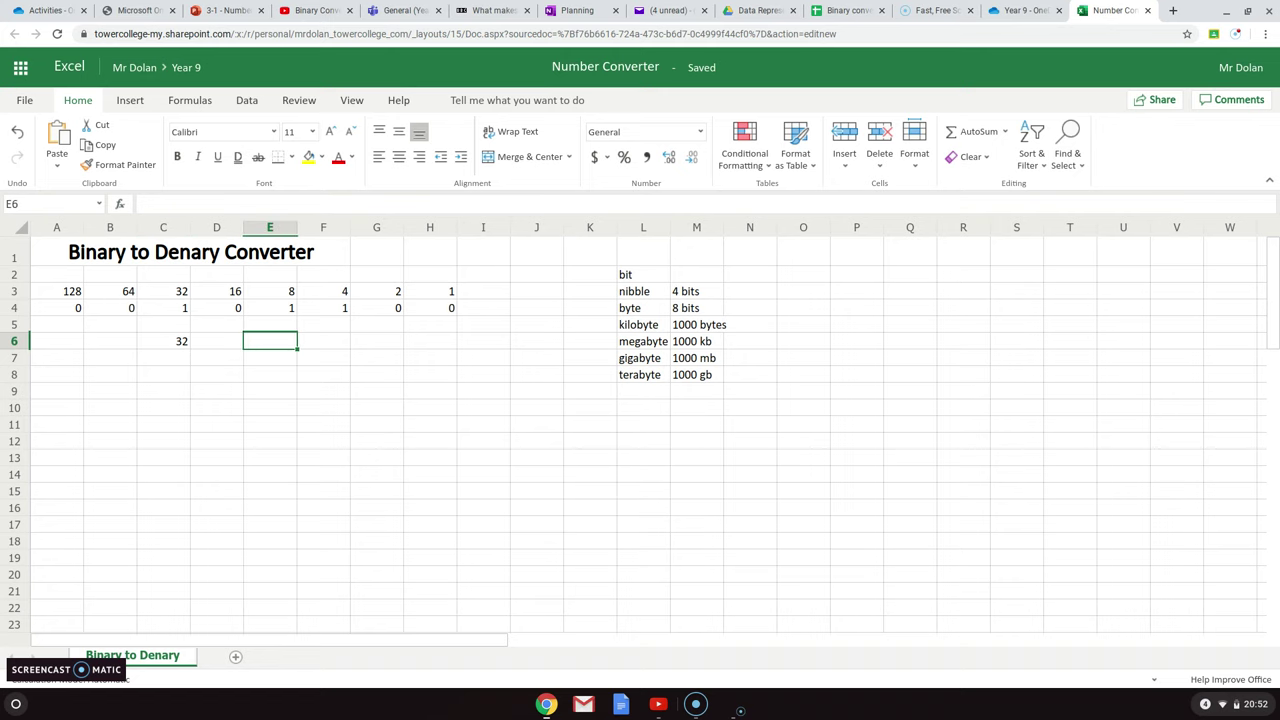
{"action": "type", "text": "8"}
{"action": "key", "text": "Tab"}
{"action": "type", "text": "4"}
{"action": "key", "text": "Tab"}
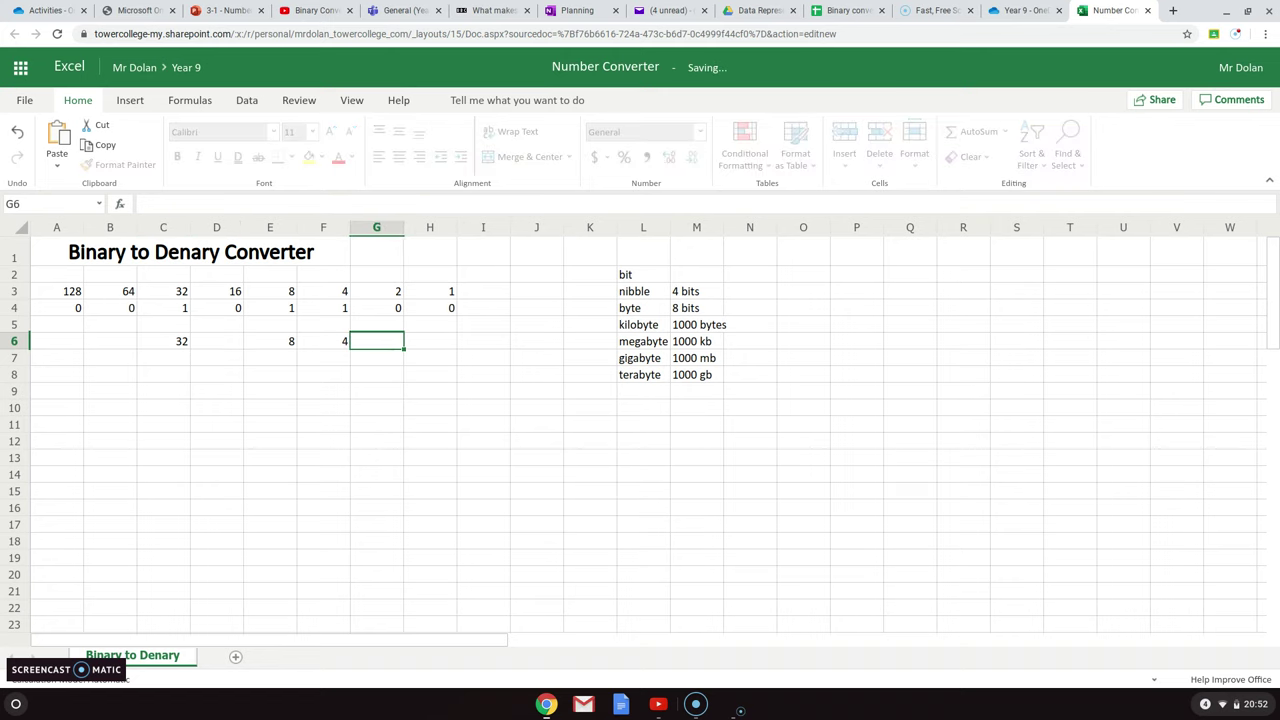
{"action": "key", "text": "Tab"}
{"action": "key", "text": "Tab"}
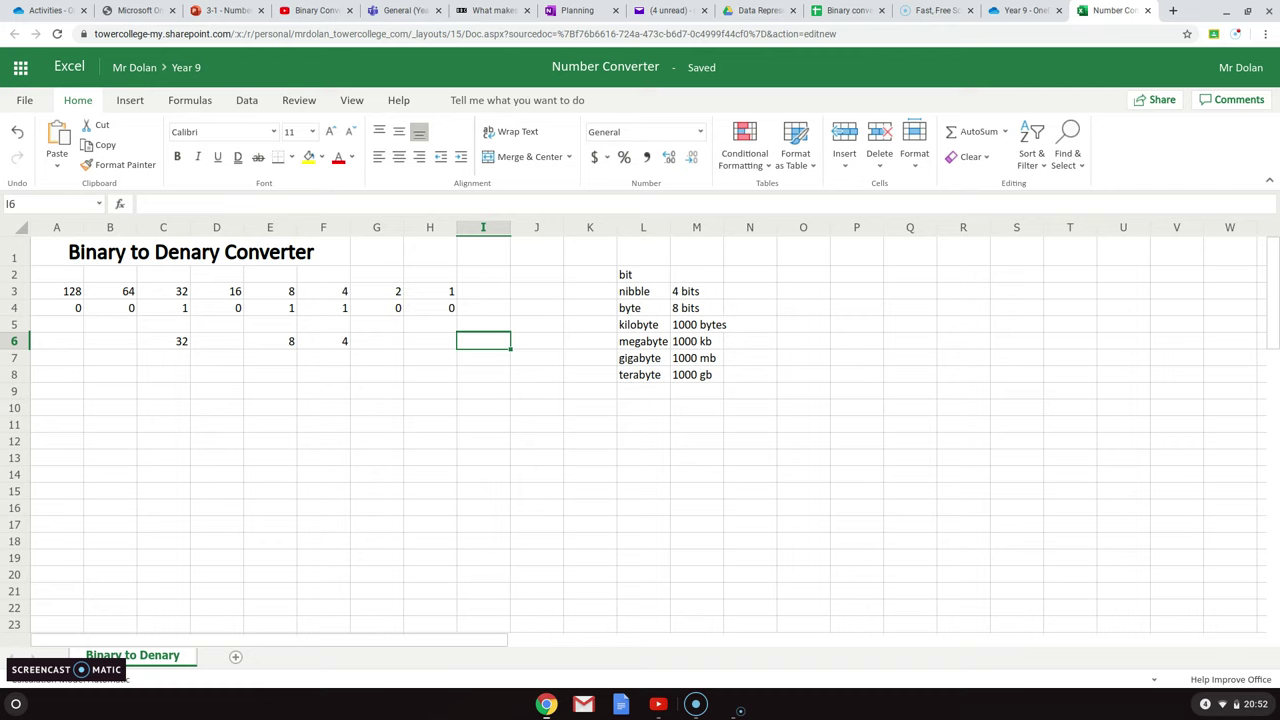
{"action": "type", "text": "44"}
{"action": "key", "text": "Return"}
{"action": "key", "text": "Up"}
{"action": "key", "text": "BackSpace"}
{"action": "key", "text": "Left"}
{"action": "key", "text": "Left"}
{"action": "key", "text": "Left"}
{"action": "key", "text": "Left"}
{"action": "key", "text": "Left"}
{"action": "key", "text": "Left"}
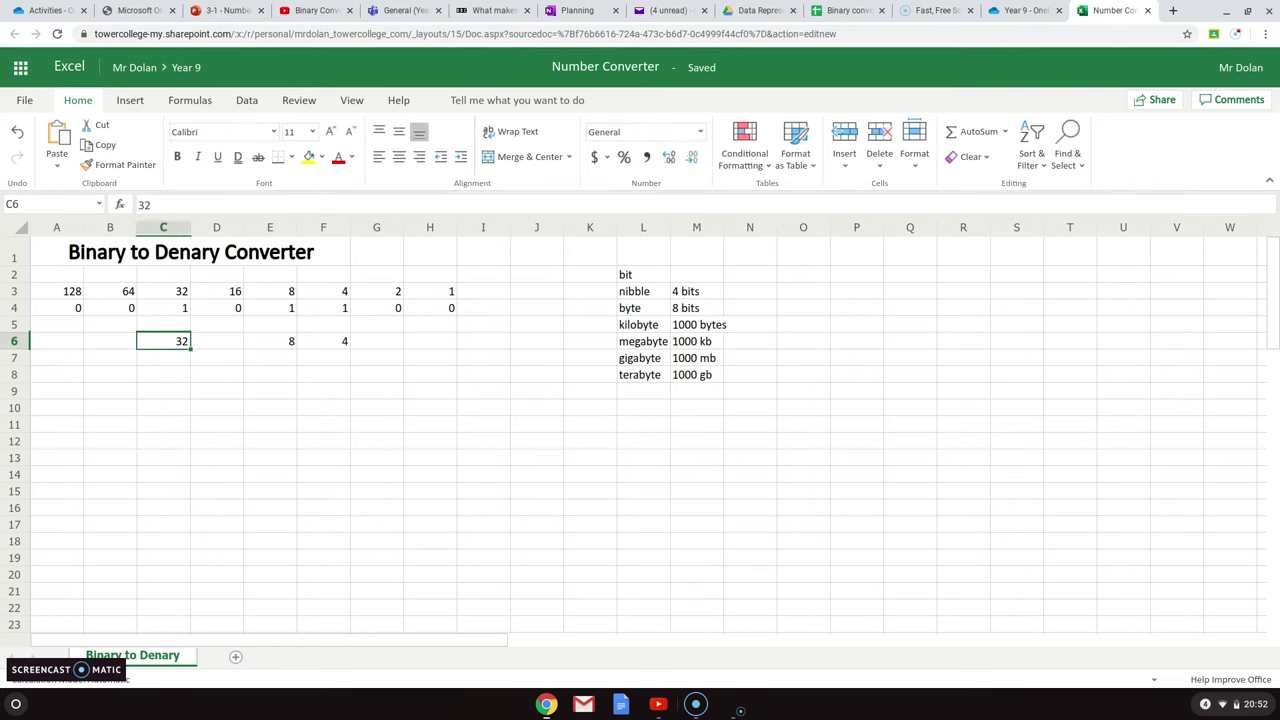
{"action": "key", "text": "Delete"}
{"action": "key", "text": "Right"}
{"action": "key", "text": "Right"}
{"action": "key", "text": "Delete"}
{"action": "key", "text": "Right"}
{"action": "key", "text": "Delete"}
{"action": "key", "text": "Left"}
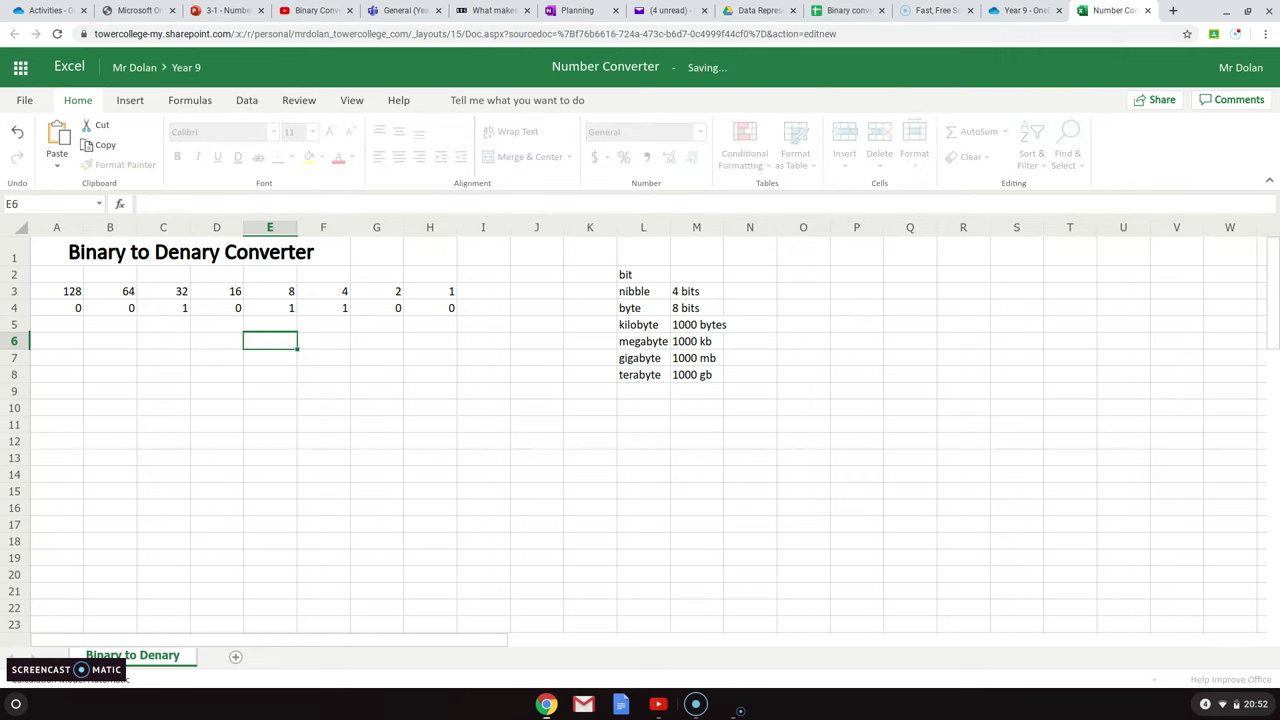
{"action": "key", "text": "Left"}
{"action": "key", "text": "Left"}
{"action": "key", "text": "Left"}
{"action": "key", "text": "Left"}
{"action": "key", "text": "Up"}
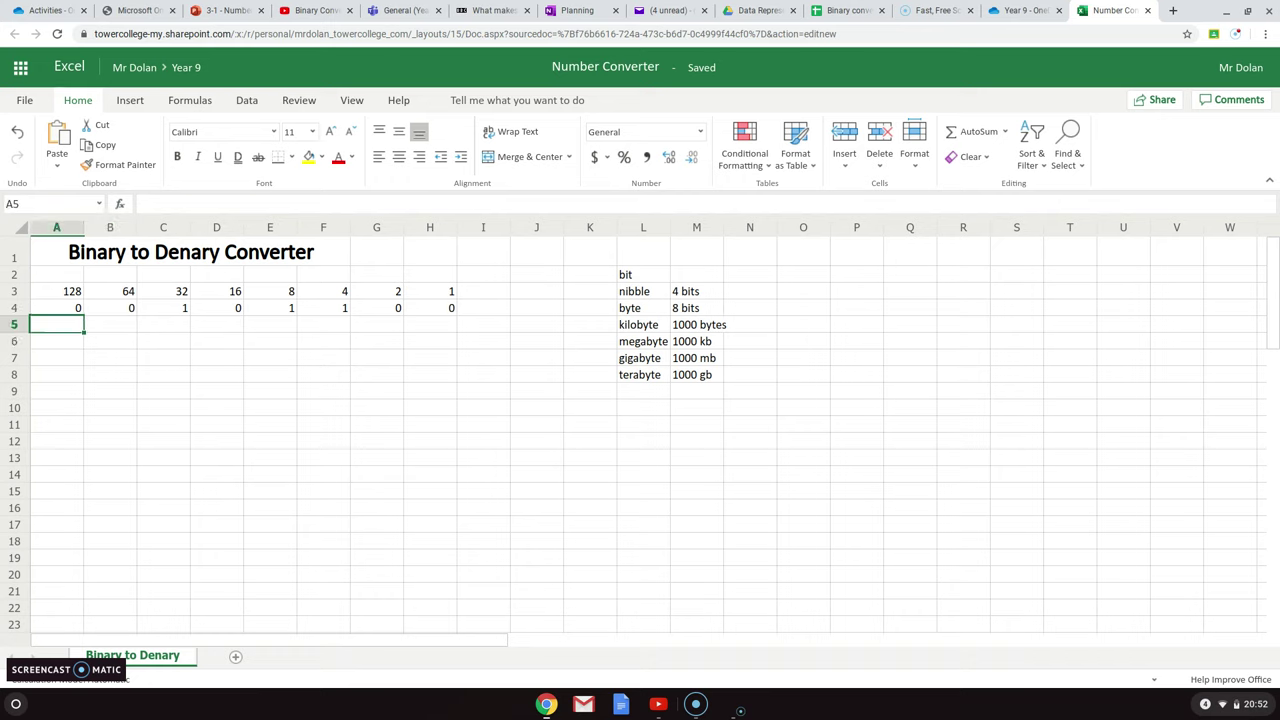
{"action": "left_click", "coordinate": [1236, 35]}
{"action": "left_click", "coordinate": [1025, 294]}
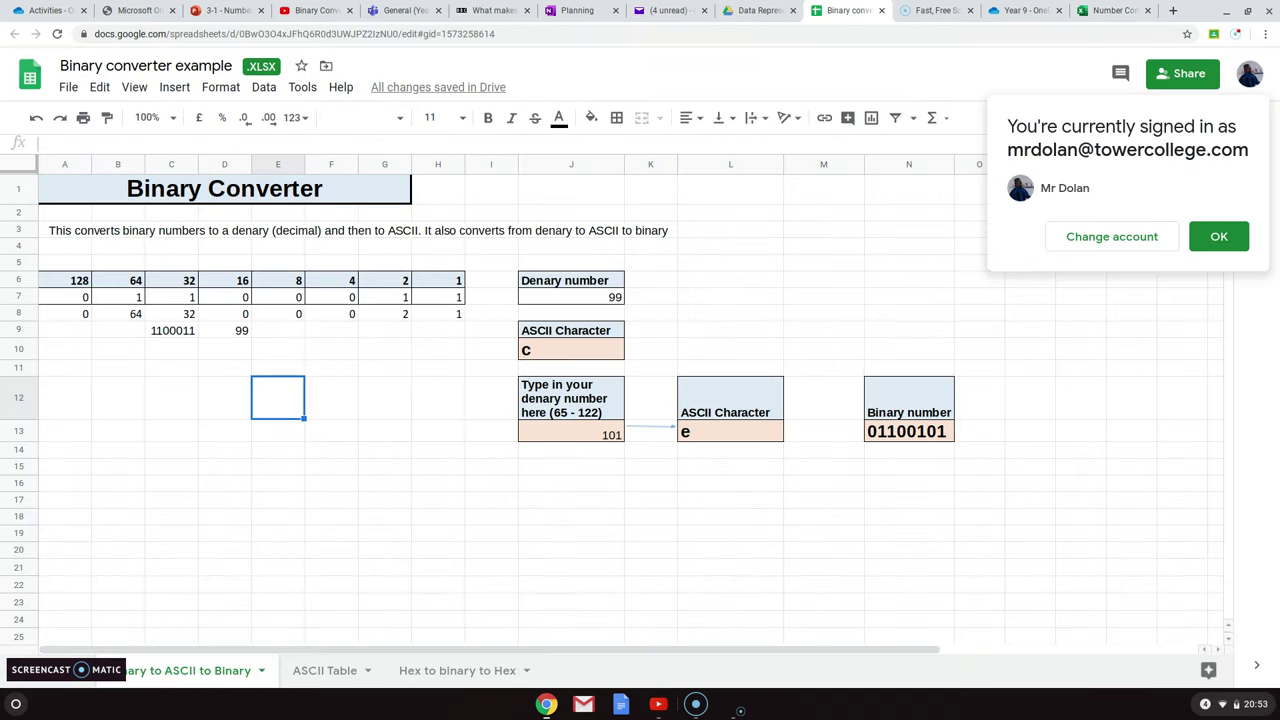
{"action": "left_click", "coordinate": [1115, 10]}
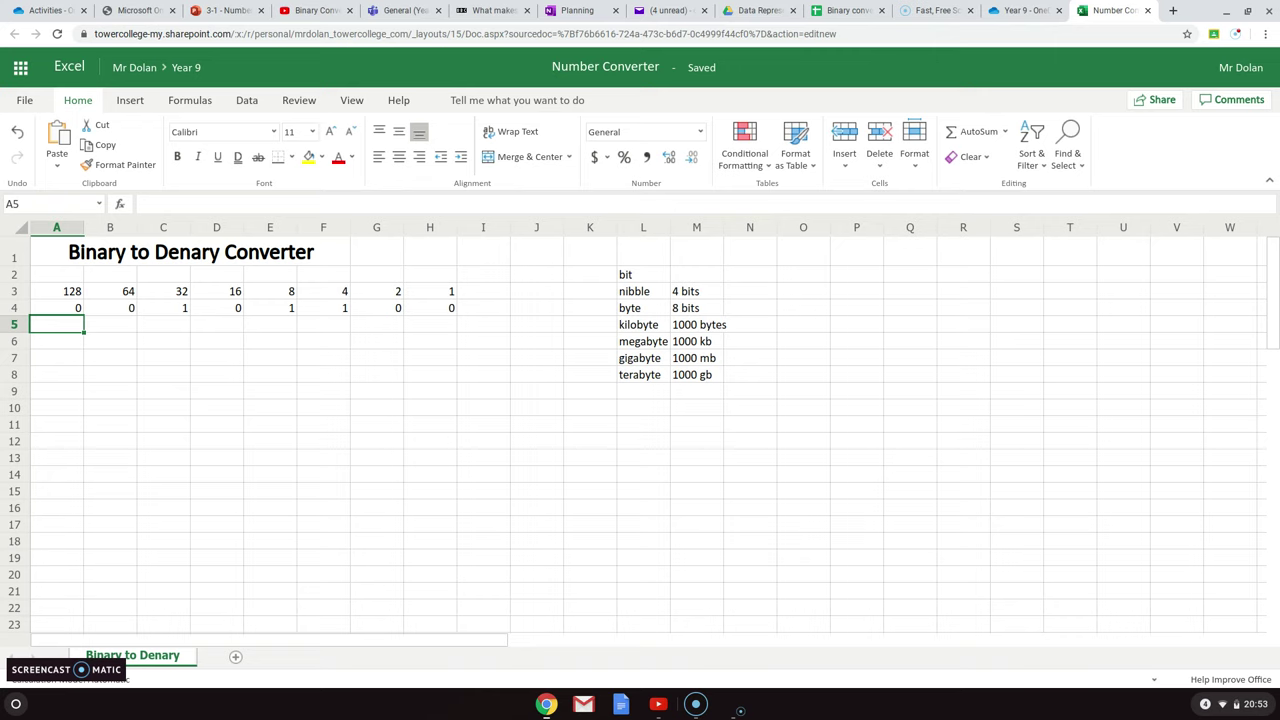
- Enter the formula =IF(A4=1,128,0) in cell A5
{"action": "type", "text": "="}
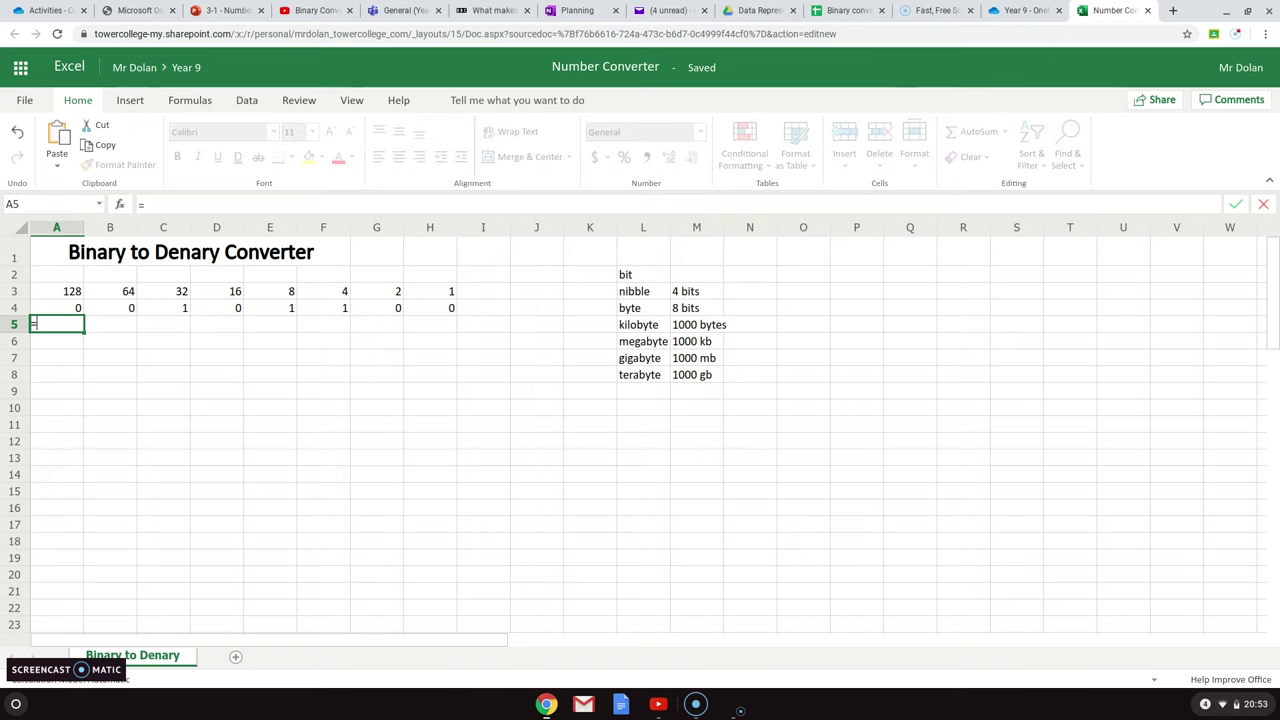
{"action": "type", "text": "("}
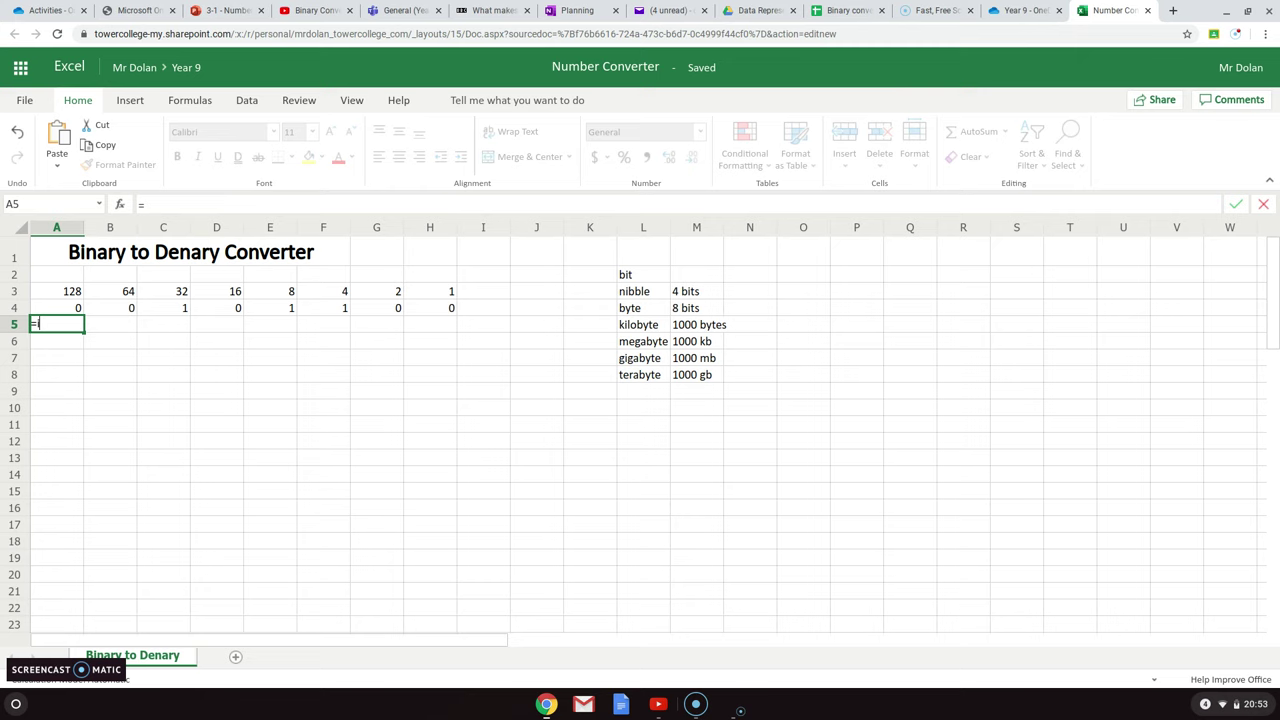
{"action": "type", "text": "if("}
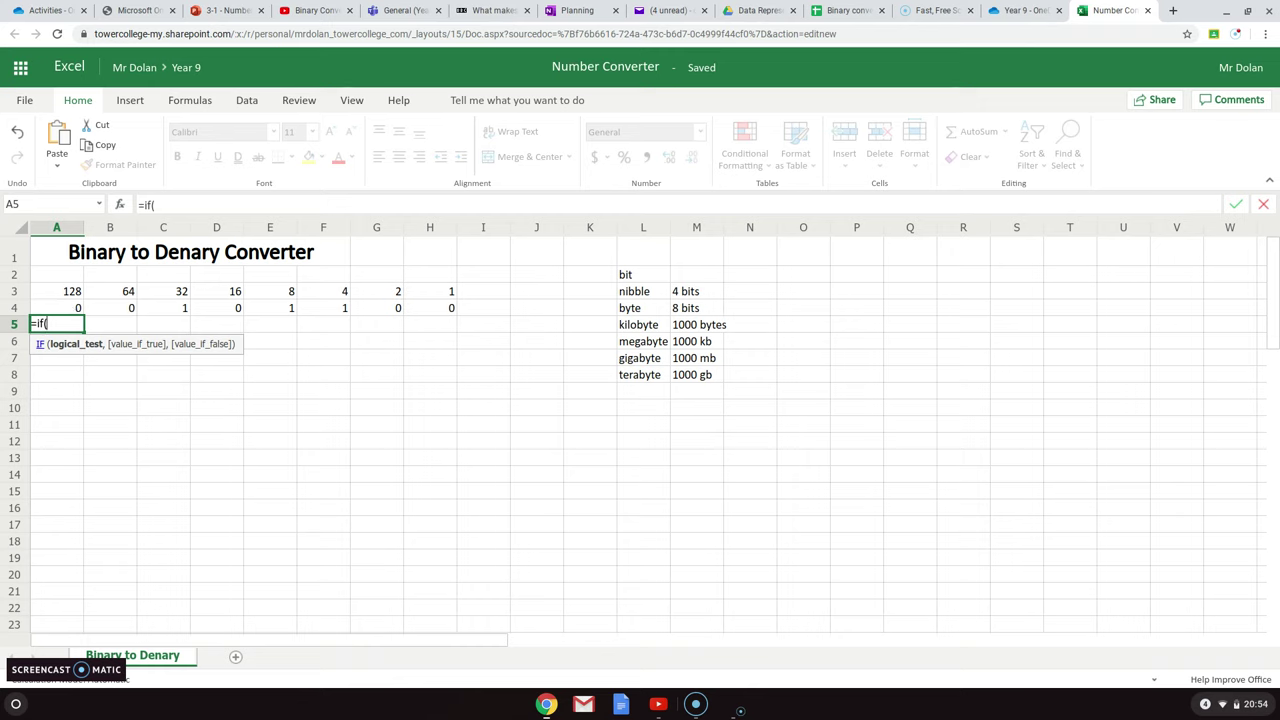
{"action": "left_click", "coordinate": [76, 309]}
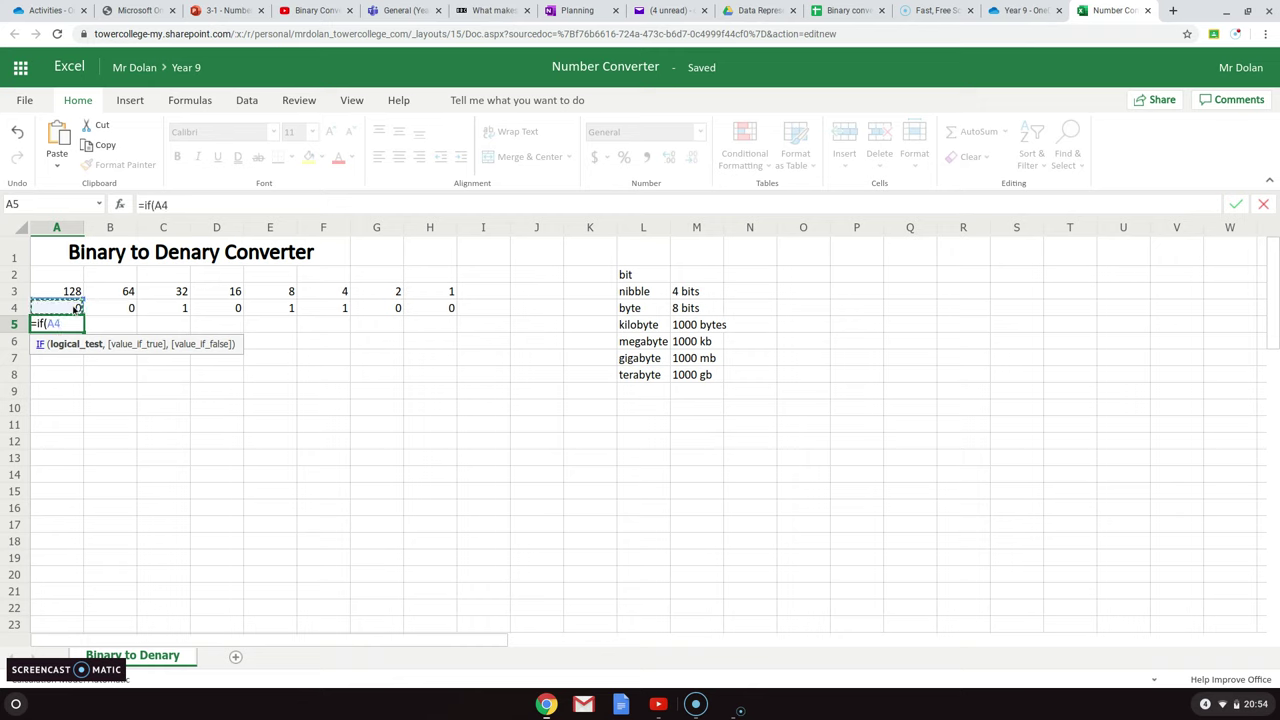
{"action": "type", "text": "=1,"}
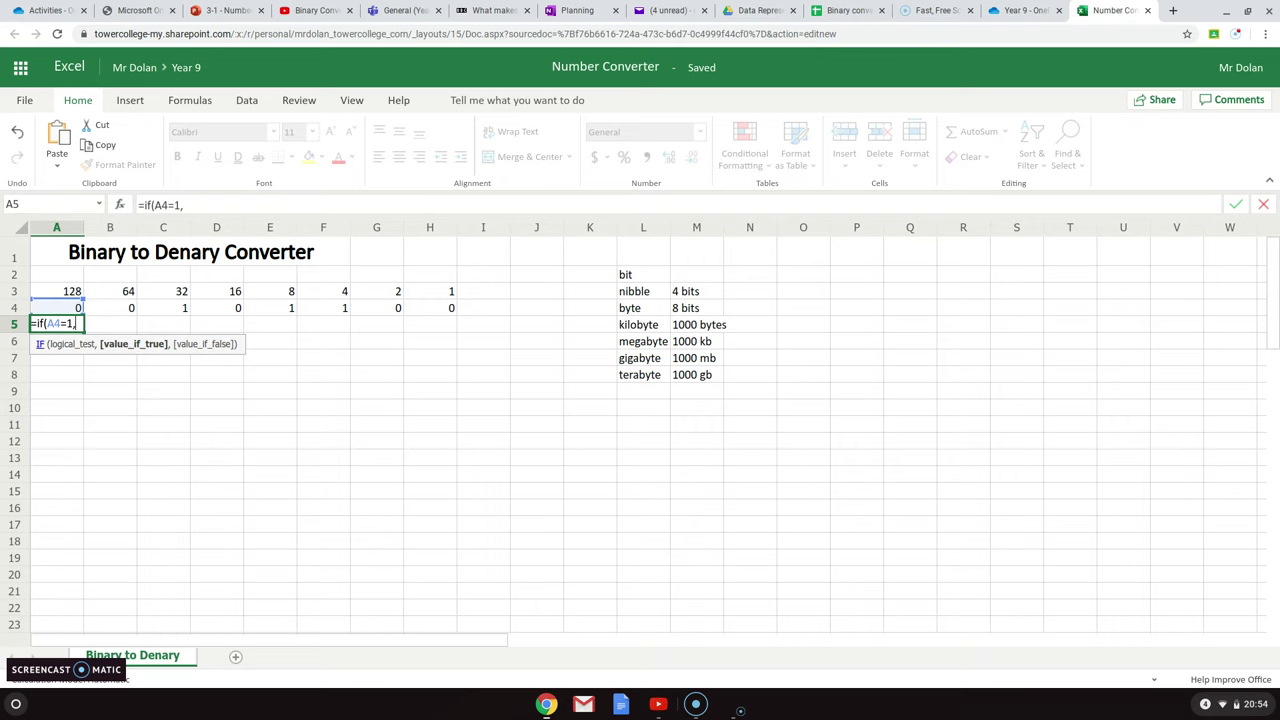
{"action": "type", "text": "128,"}
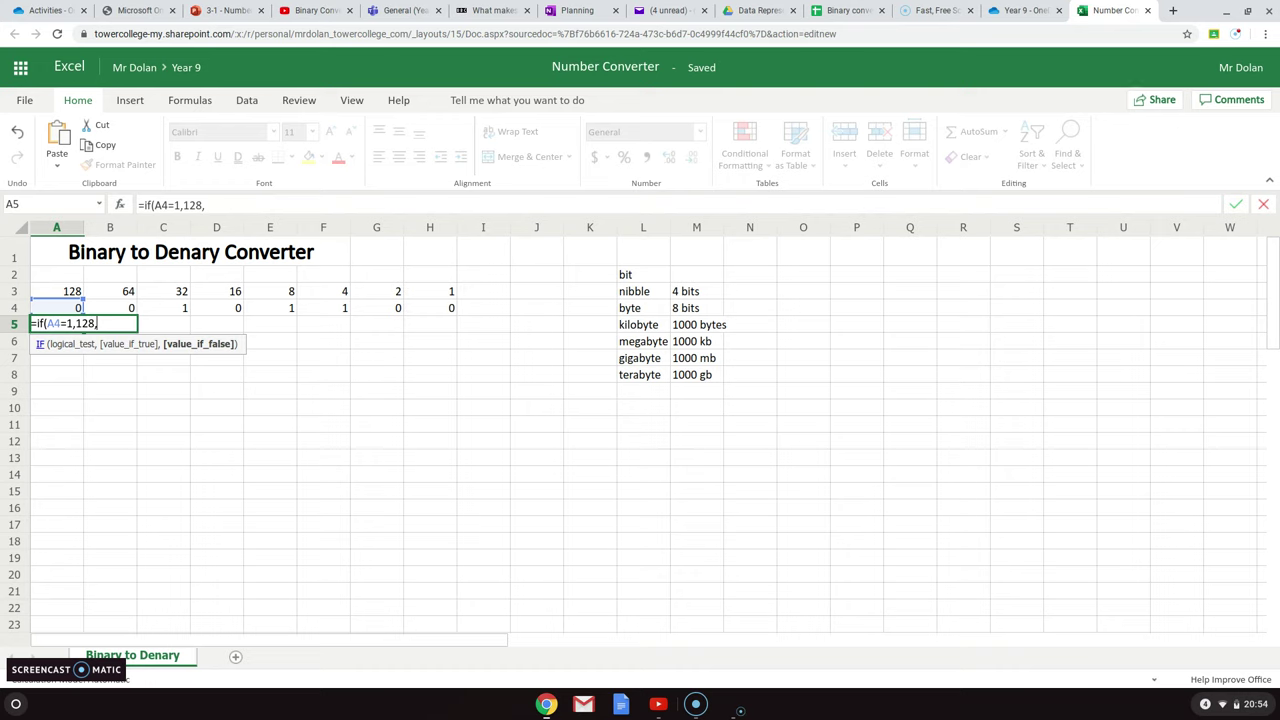
{"action": "type", "text": "0)"}
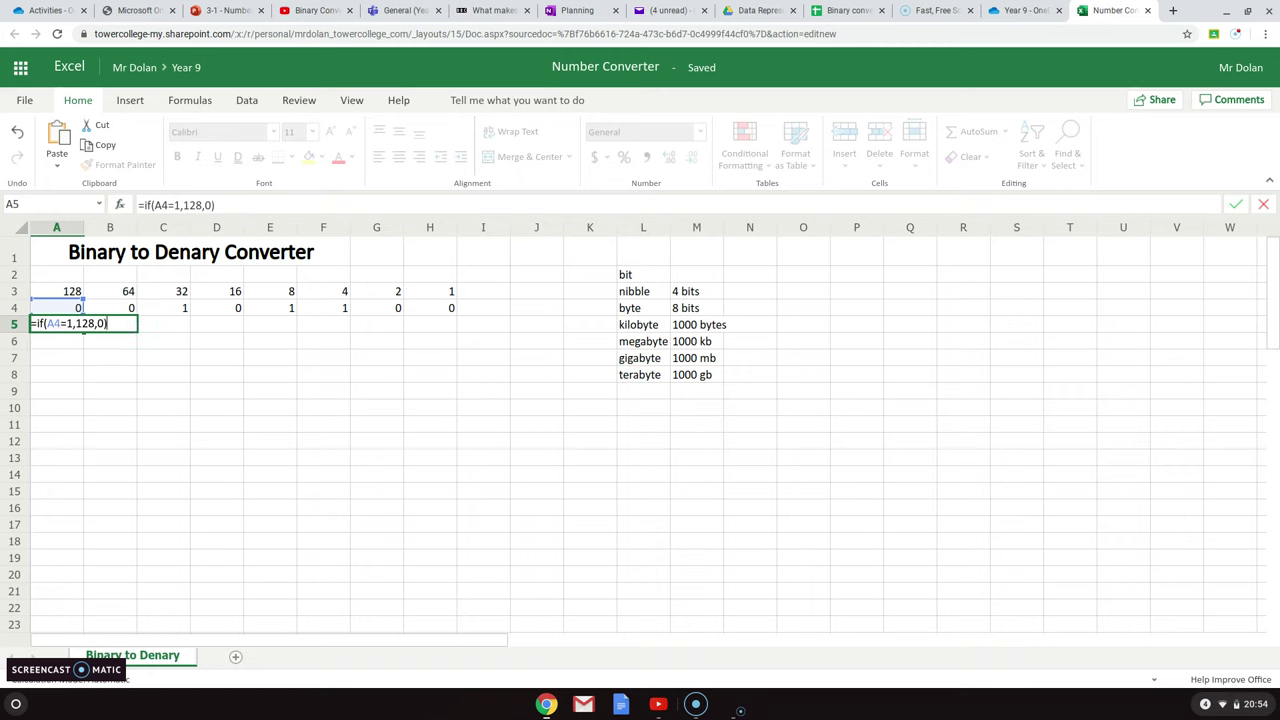
{"action": "key", "text": "Return"}
- Test the formula by setting A4 to 1, then back to 0, and return to A5
{"action": "left_click", "coordinate": [56, 324]}
{"action": "left_click", "coordinate": [56, 307]}
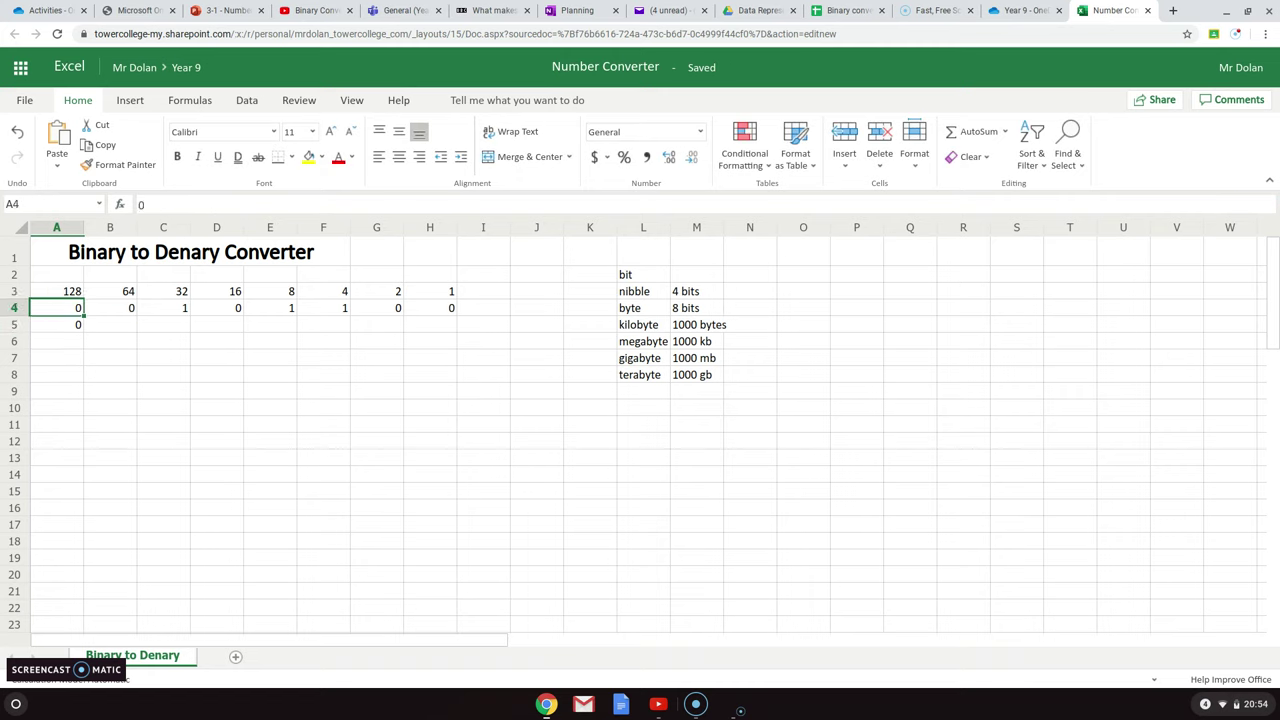
{"action": "type", "text": "1"}
{"action": "key", "text": "Return"}
{"action": "left_click", "coordinate": [56, 307]}
{"action": "type", "text": "0"}
{"action": "key", "text": "Tab"}
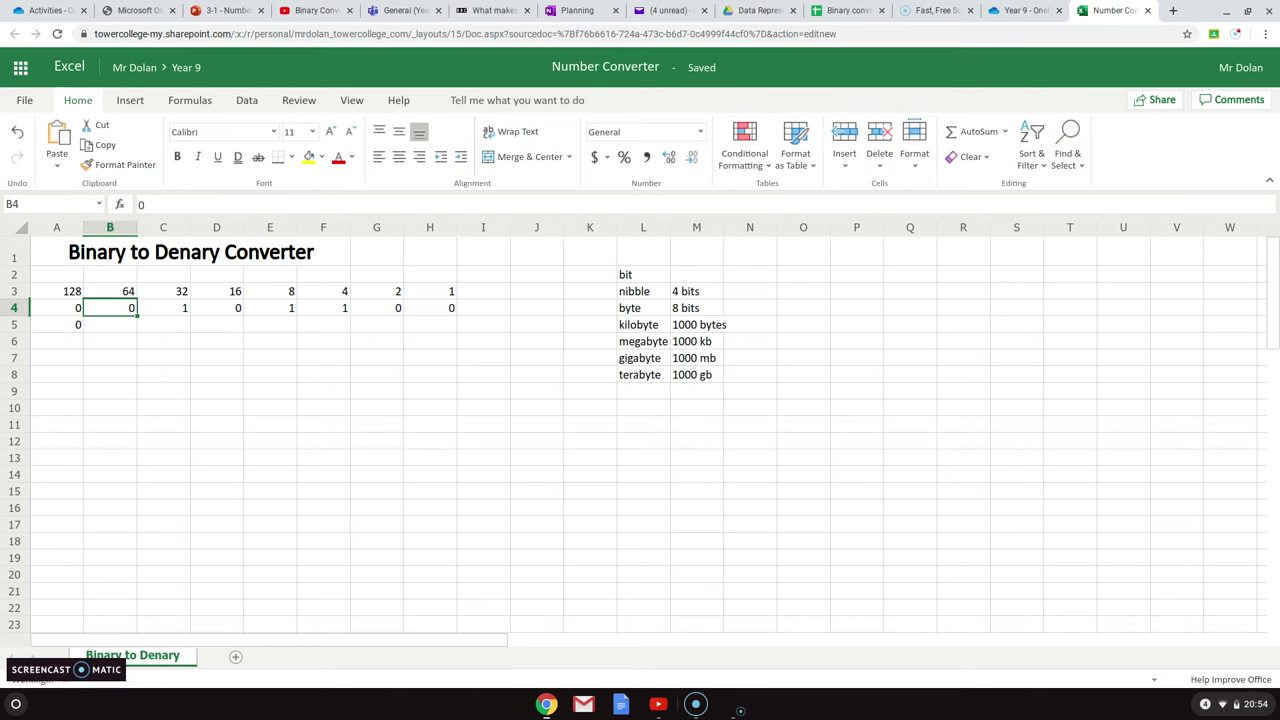
{"action": "key", "text": "Down"}
{"action": "key", "text": "Left"}
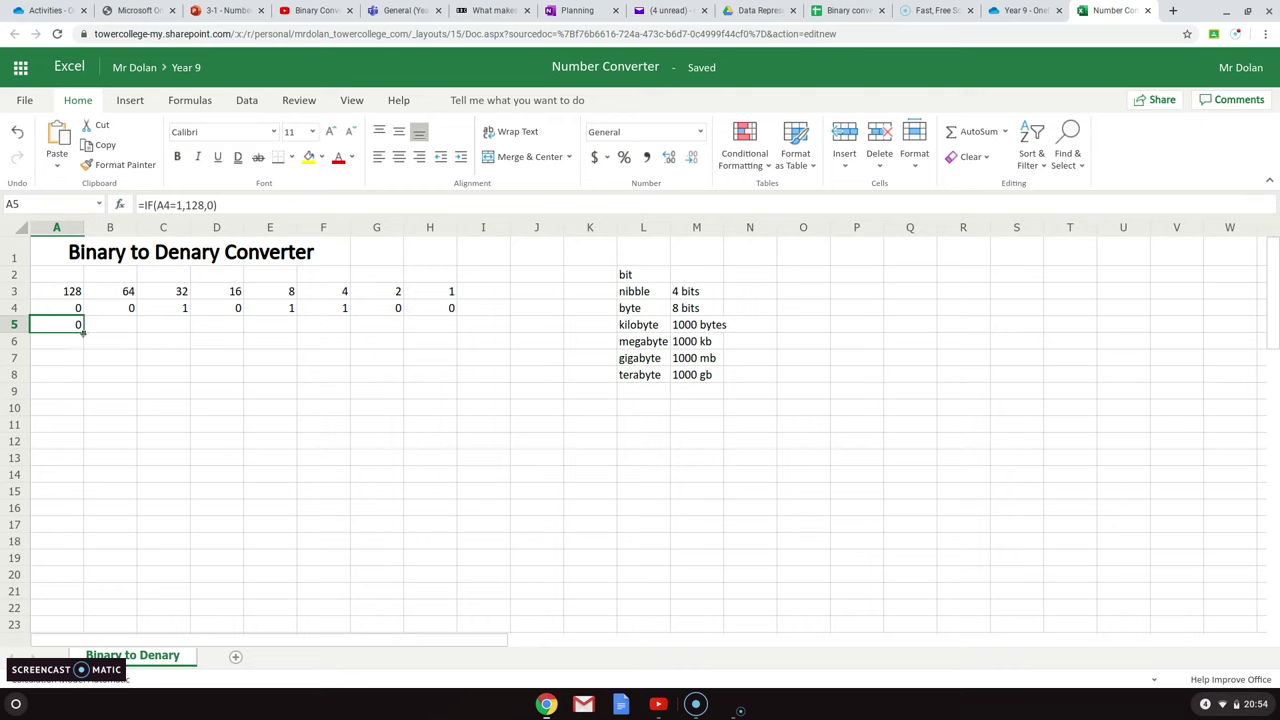
- Copy the A5 IF formula across B5:H5 and compare the copied formulas
{"action": "left_click_drag", "start_coordinate": [84, 332], "coordinate": [427, 318]}
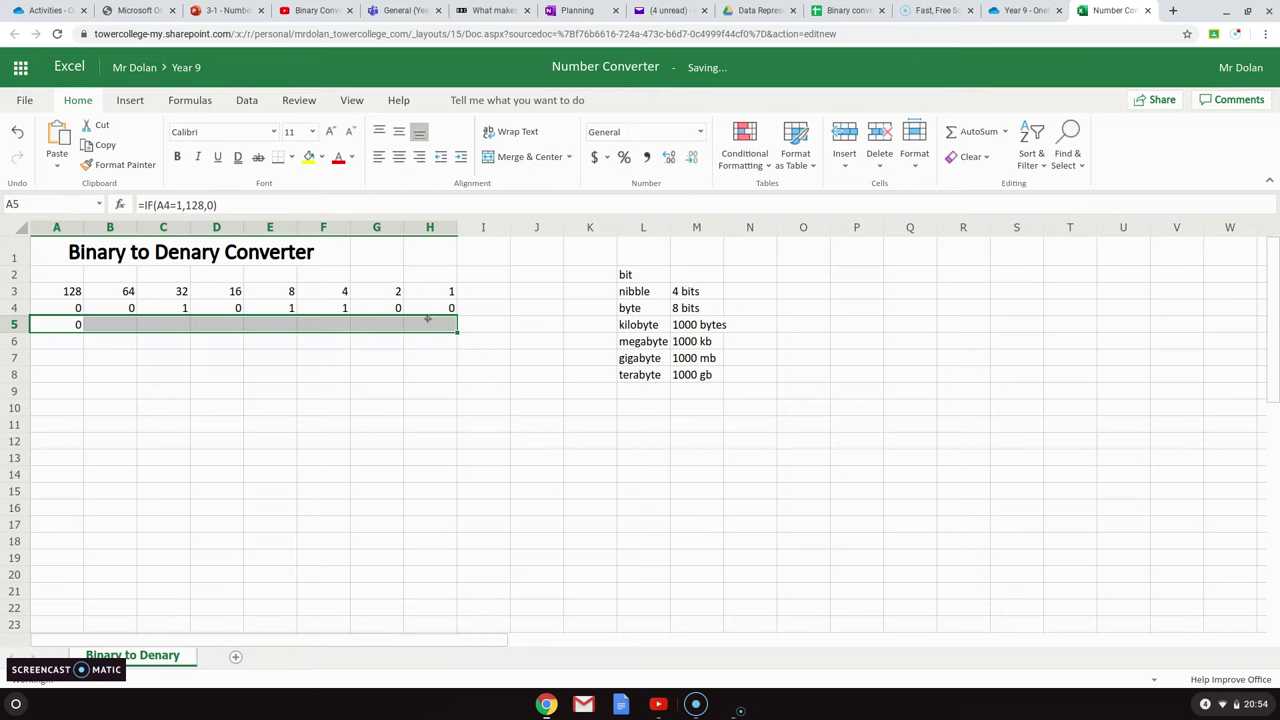
{"action": "left_click", "coordinate": [122, 328]}
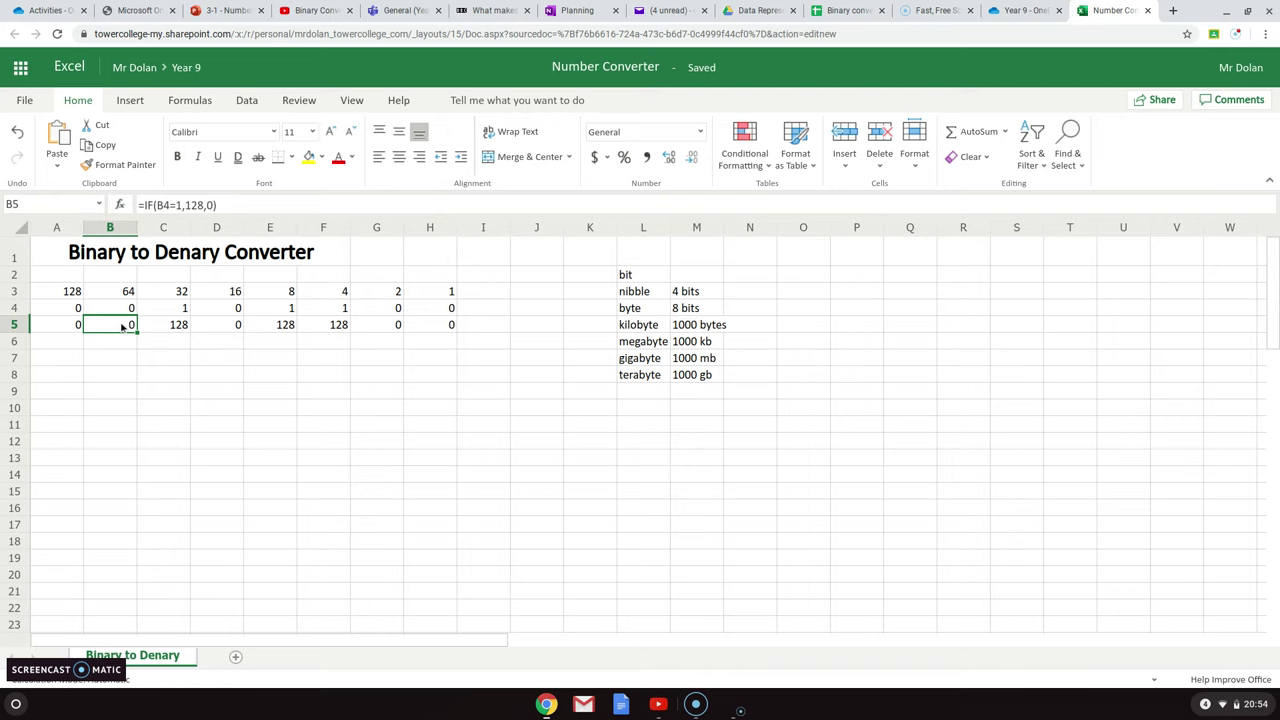
{"action": "key", "text": "Right"}
{"action": "key", "text": "Right"}
{"action": "key", "text": "Right"}
{"action": "key", "text": "Right"}
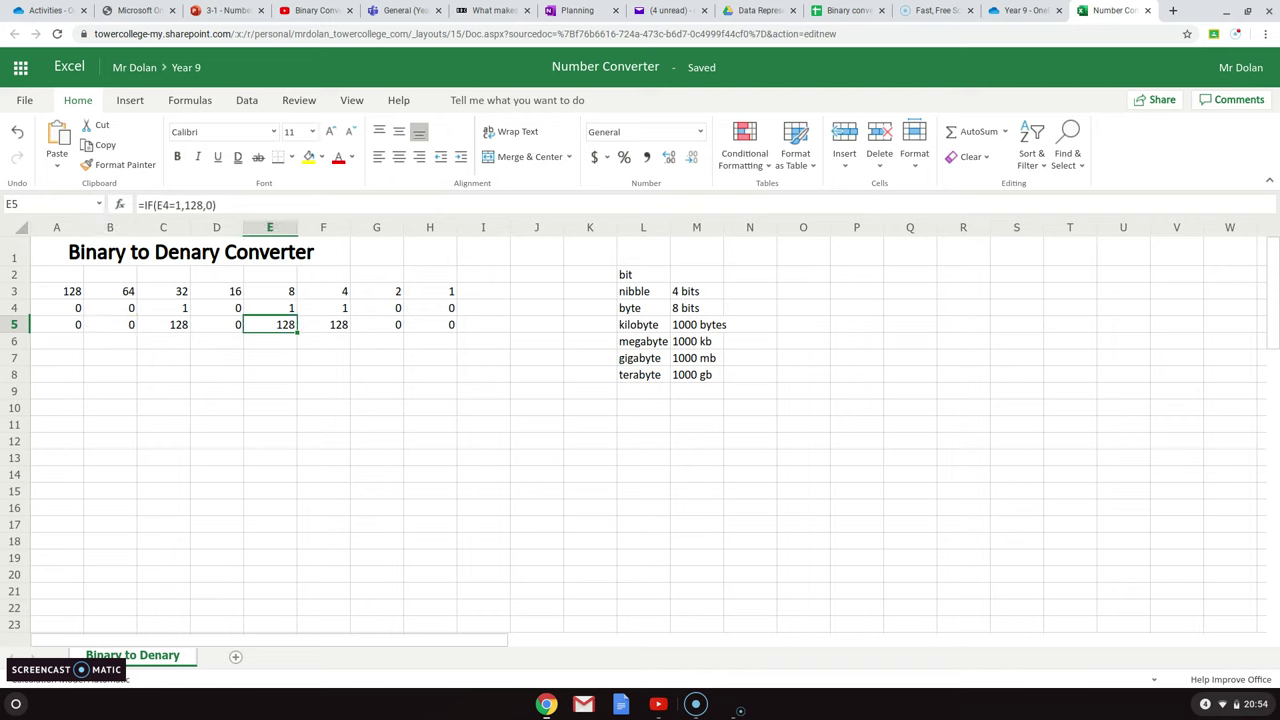
{"action": "key", "text": "Left"}
{"action": "key", "text": "Left"}
{"action": "key", "text": "Left"}
{"action": "key", "text": "Left"}
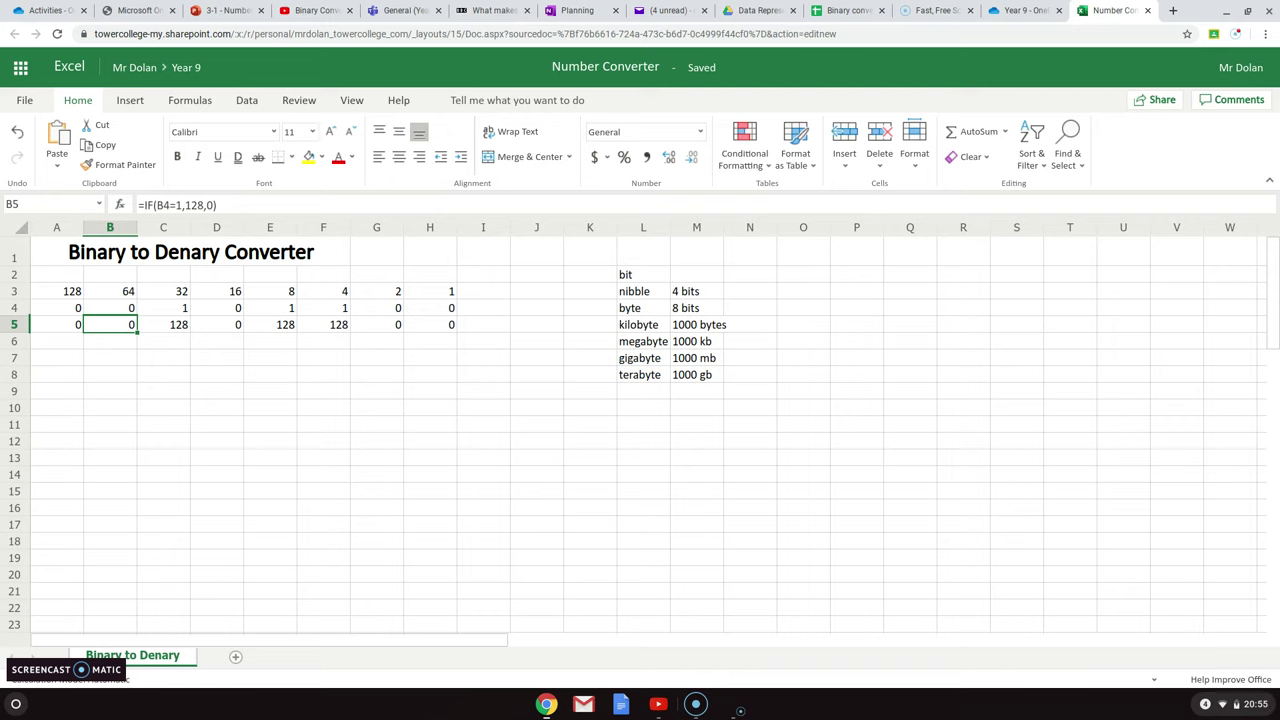
- Change the B5 and C5 IF formulas to return 64 and 32 instead of 128
{"action": "left_click", "coordinate": [197, 204]}
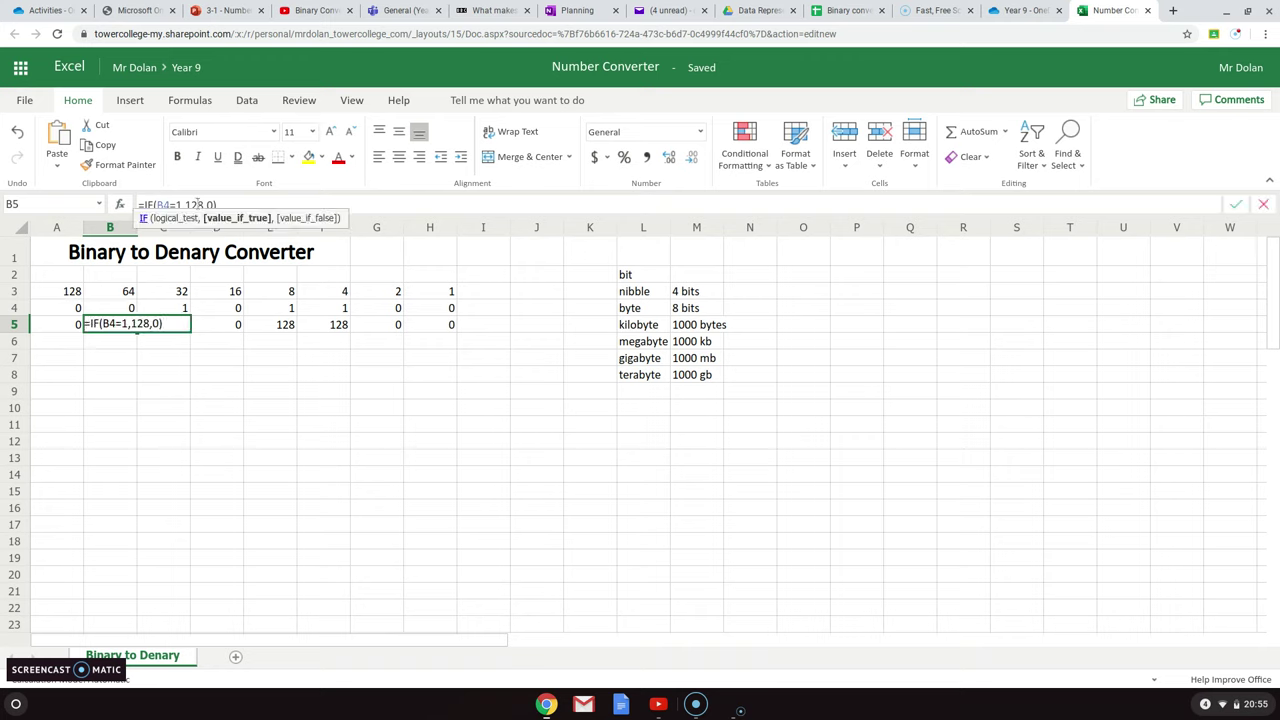
{"action": "left_click", "coordinate": [198, 204]}
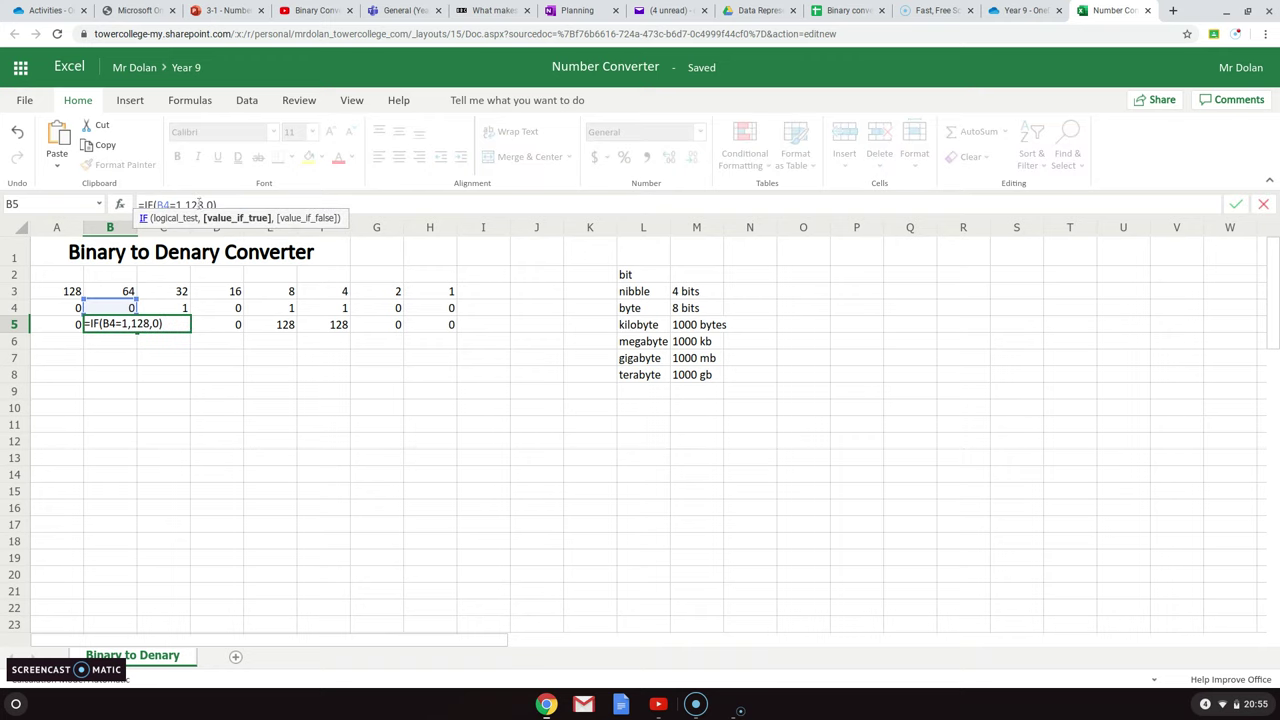
{"action": "key", "text": "BackSpace"}
{"action": "key", "text": "BackSpace"}
{"action": "key", "text": "BackSpace"}
{"action": "type", "text": "64"}
{"action": "key", "text": "Return"}
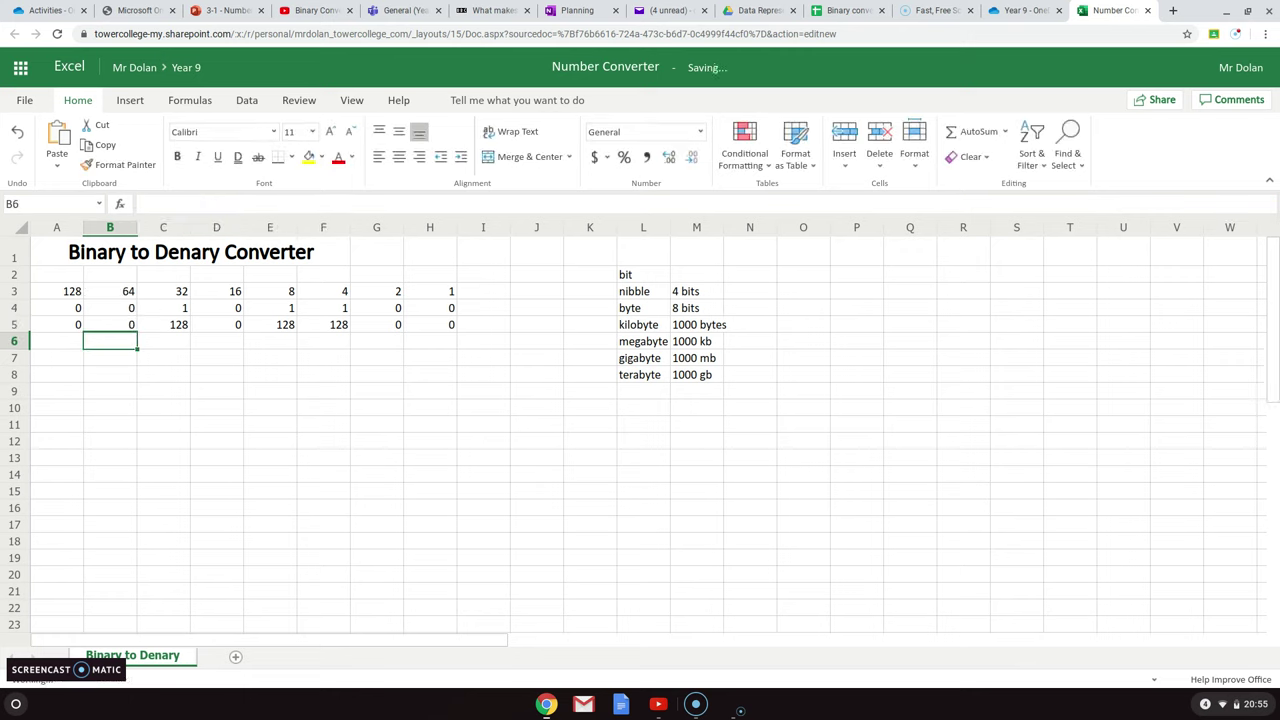
{"action": "left_click", "coordinate": [178, 323]}
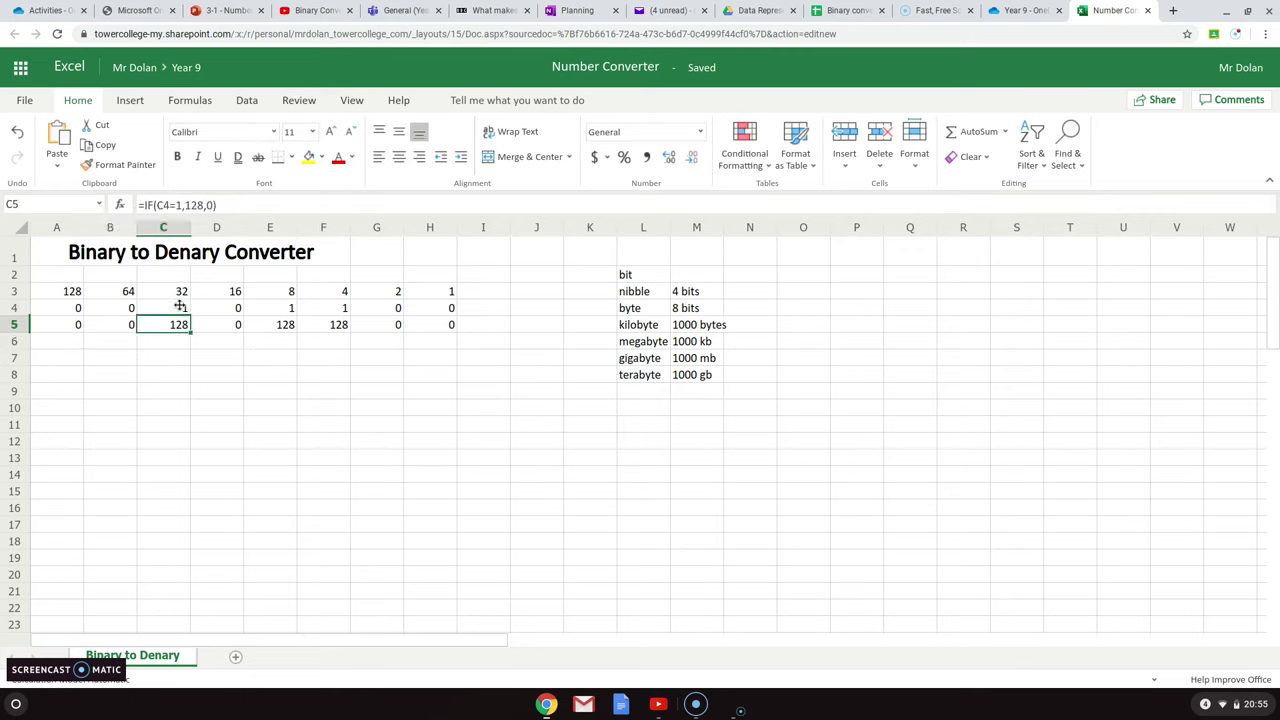
{"action": "left_click", "coordinate": [203, 204]}
{"action": "key", "text": "BackSpace"}
{"action": "key", "text": "BackSpace"}
{"action": "key", "text": "BackSpace"}
{"action": "type", "text": "32"}
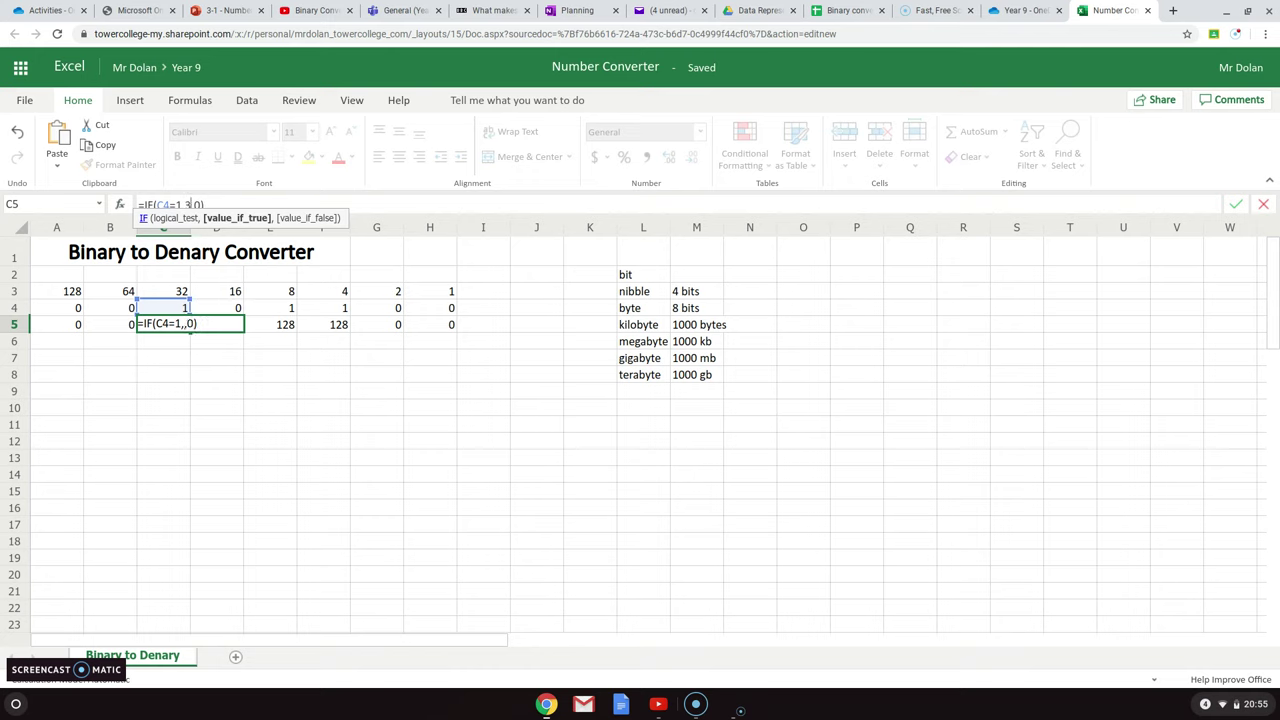
{"action": "key", "text": "Return"}
- Change the D5 and E5 IF formulas to return 16 and 8
{"action": "key", "text": "Right"}
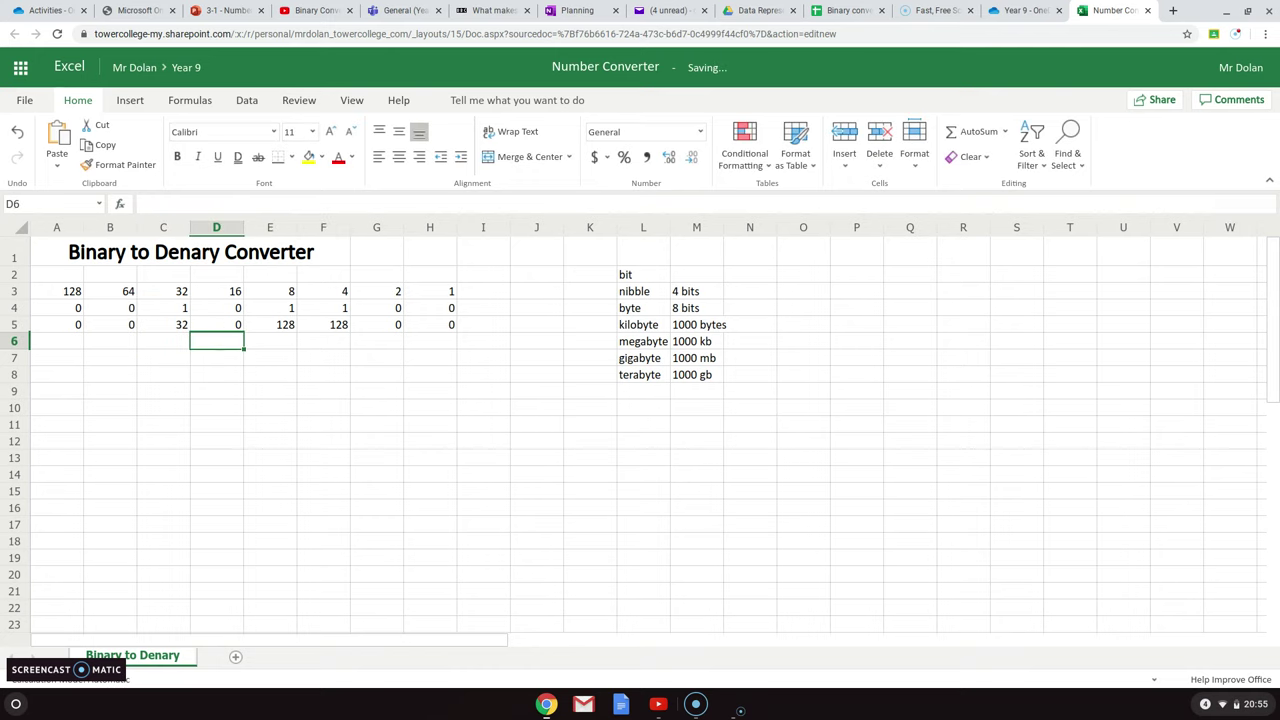
{"action": "key", "text": "Up"}
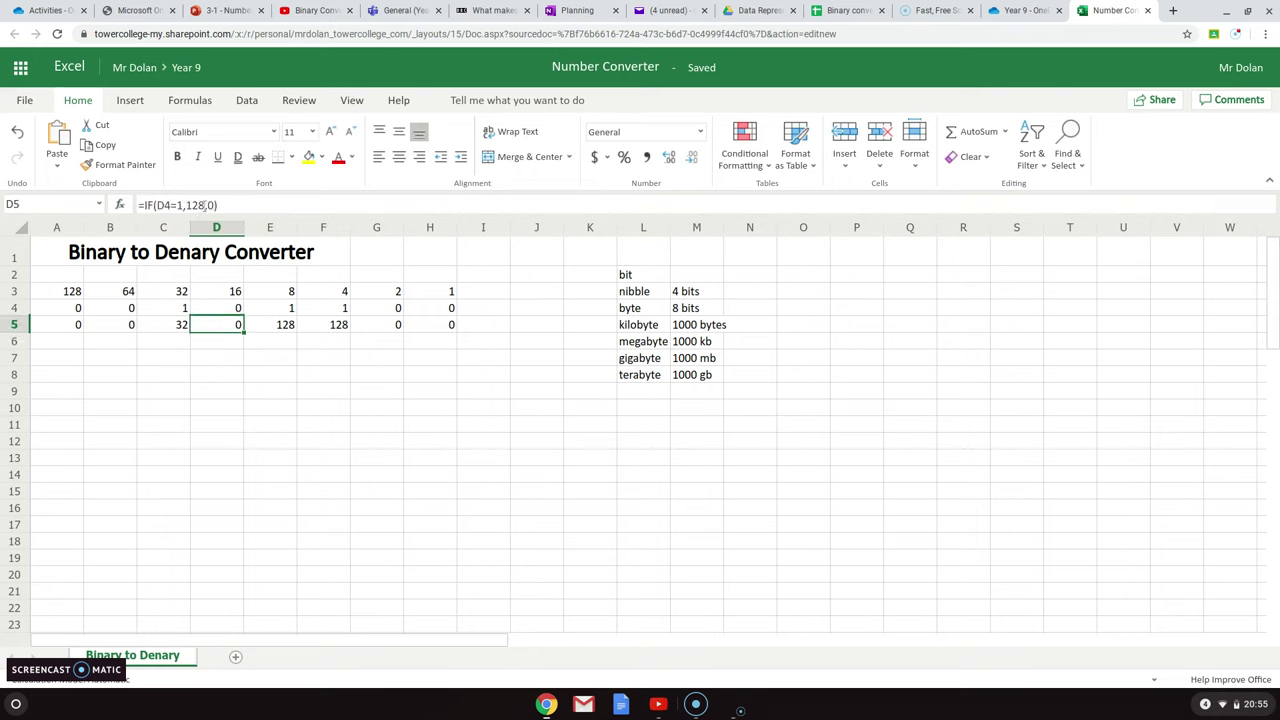
{"action": "left_click", "coordinate": [205, 204]}
{"action": "key", "text": "BackSpace"}
{"action": "key", "text": "BackSpace"}
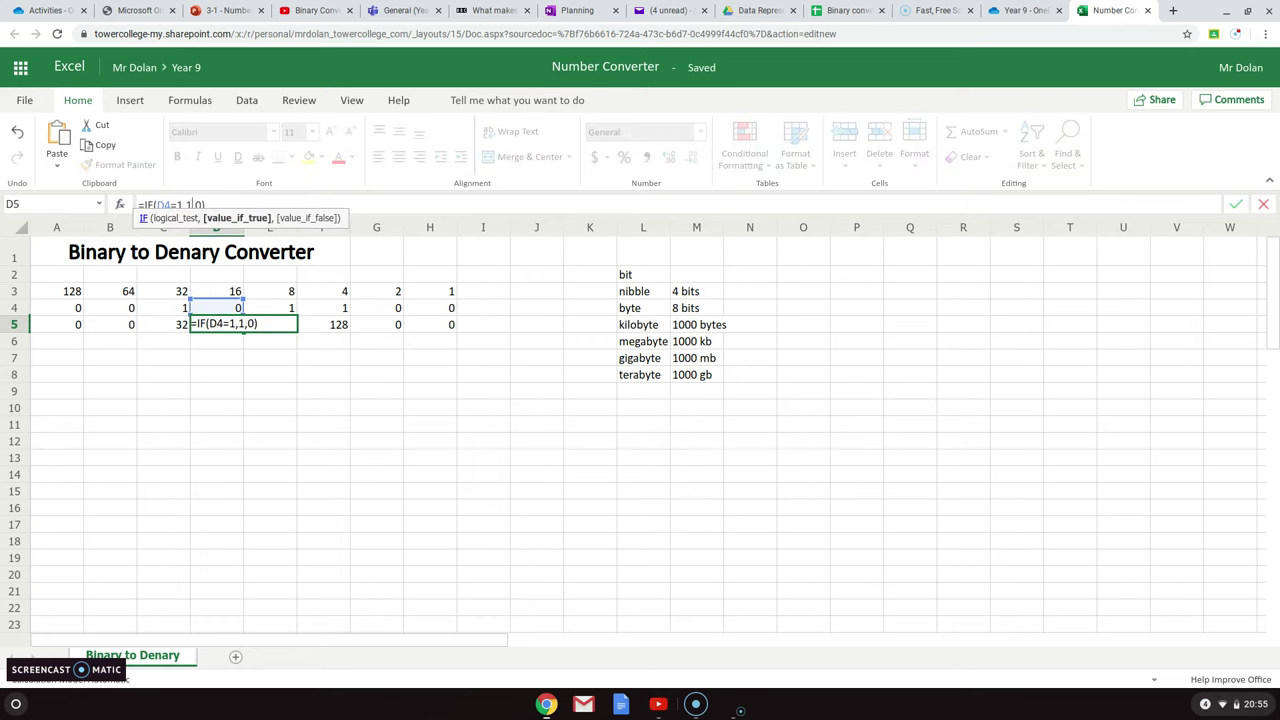
{"action": "type", "text": "6"}
{"action": "key", "text": "Return"}
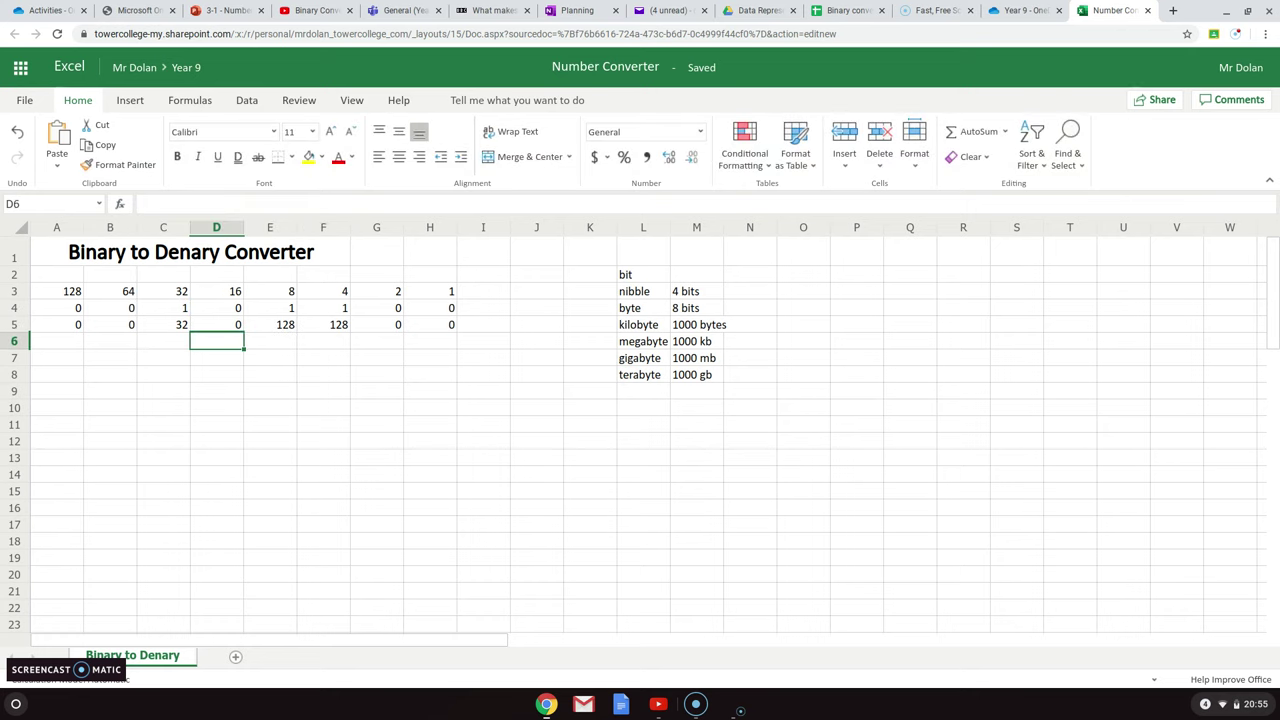
{"action": "left_click", "coordinate": [270, 324]}
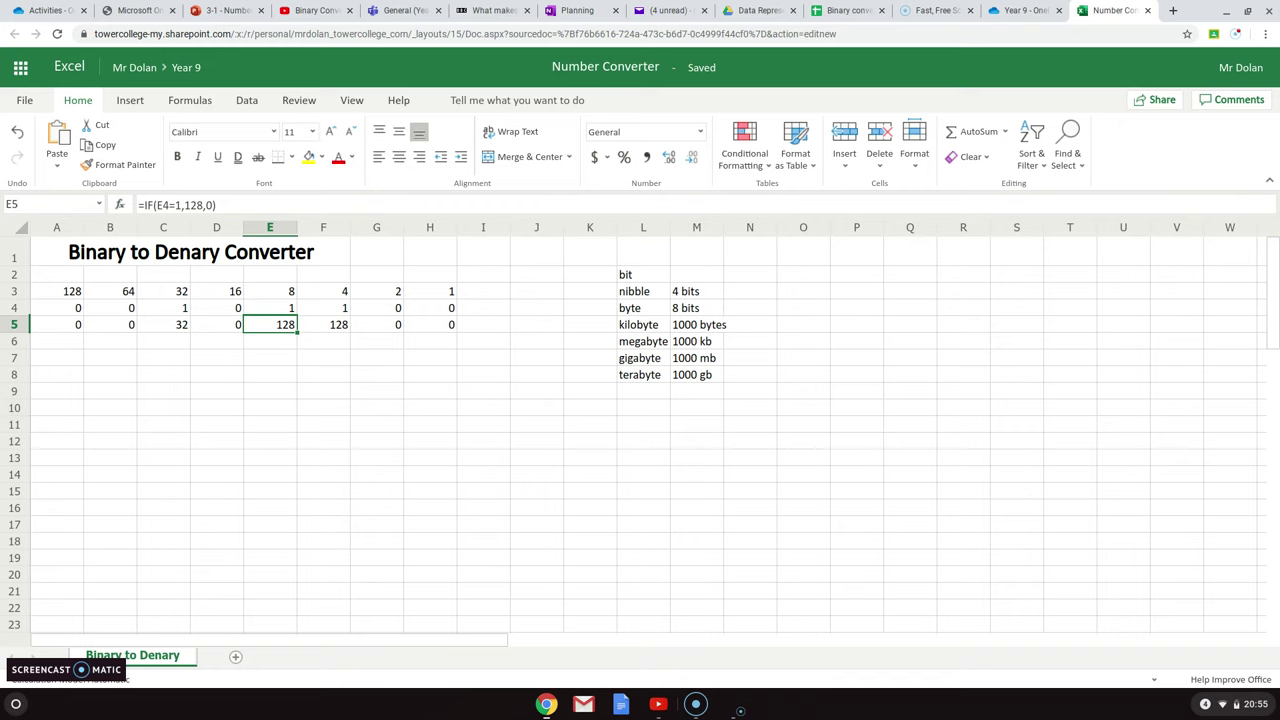
{"action": "key", "text": "F2"}
{"action": "key", "text": "BackSpace"}
{"action": "key", "text": "BackSpace"}
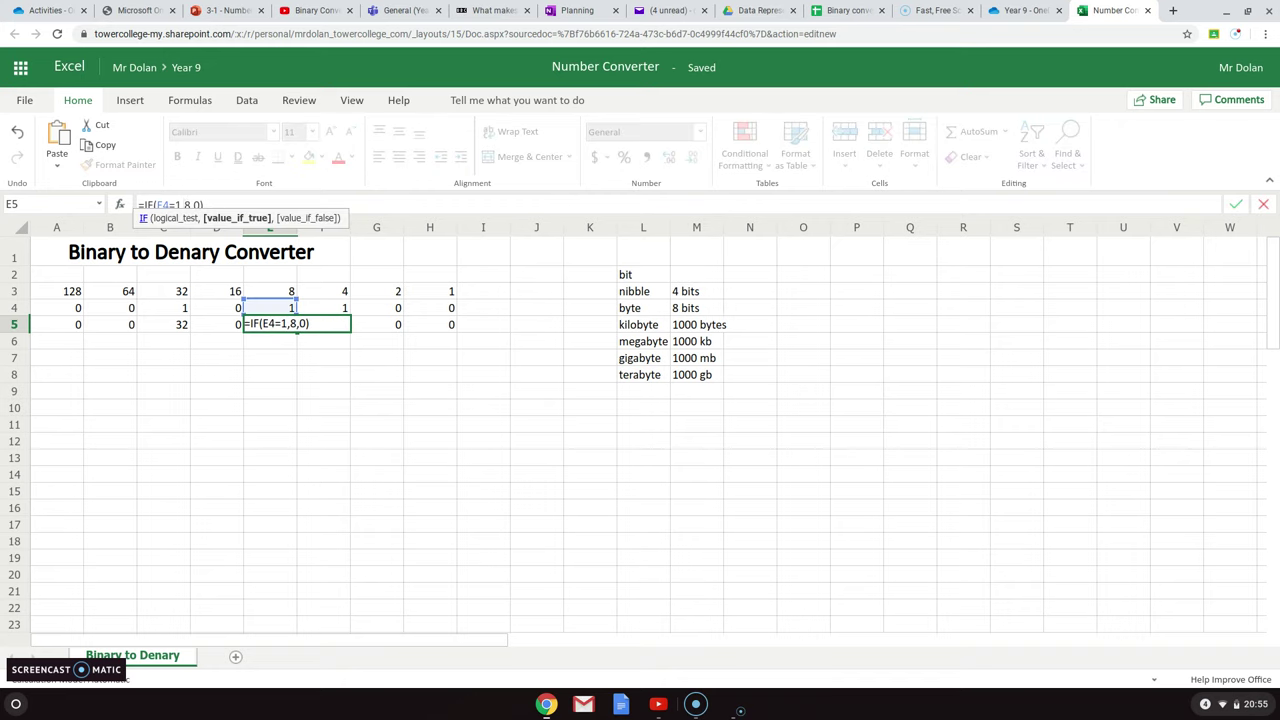
{"action": "key", "text": "Return"}
- Change the F5 and G5 IF formulas to return 4 and 2
{"action": "left_click", "coordinate": [323, 341]}
{"action": "key", "text": "Up"}
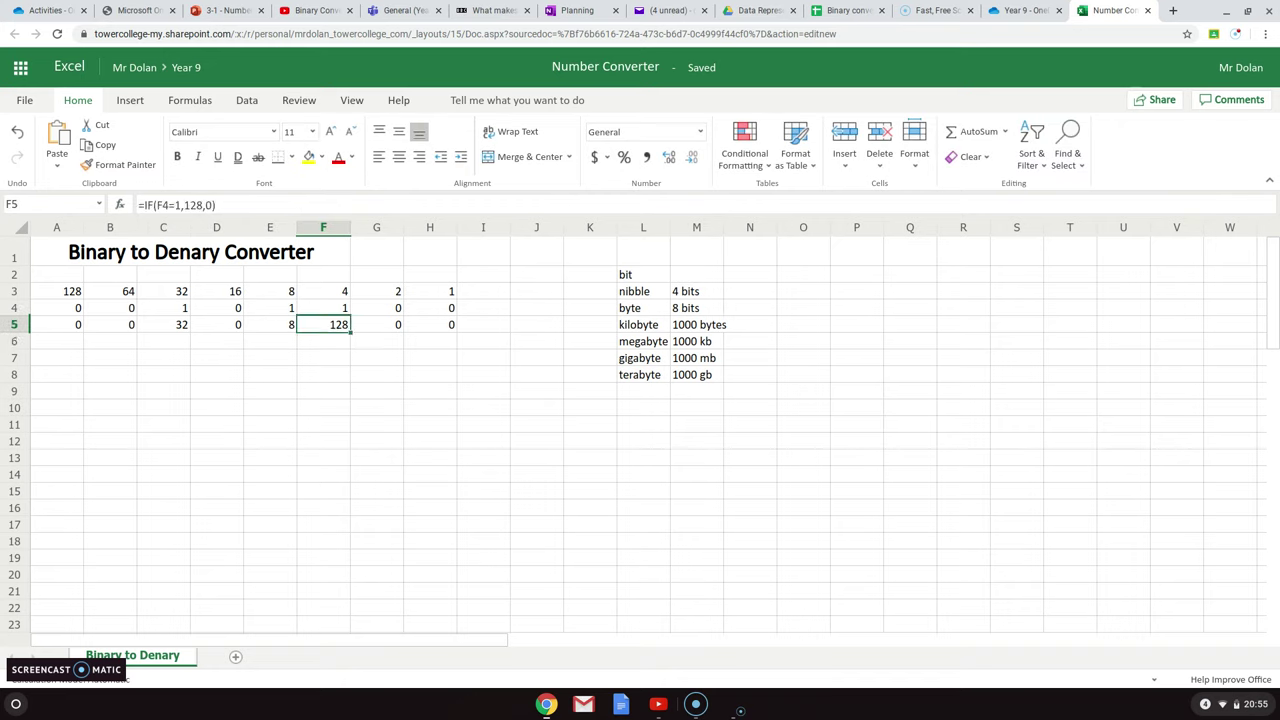
{"action": "left_click", "coordinate": [204, 205]}
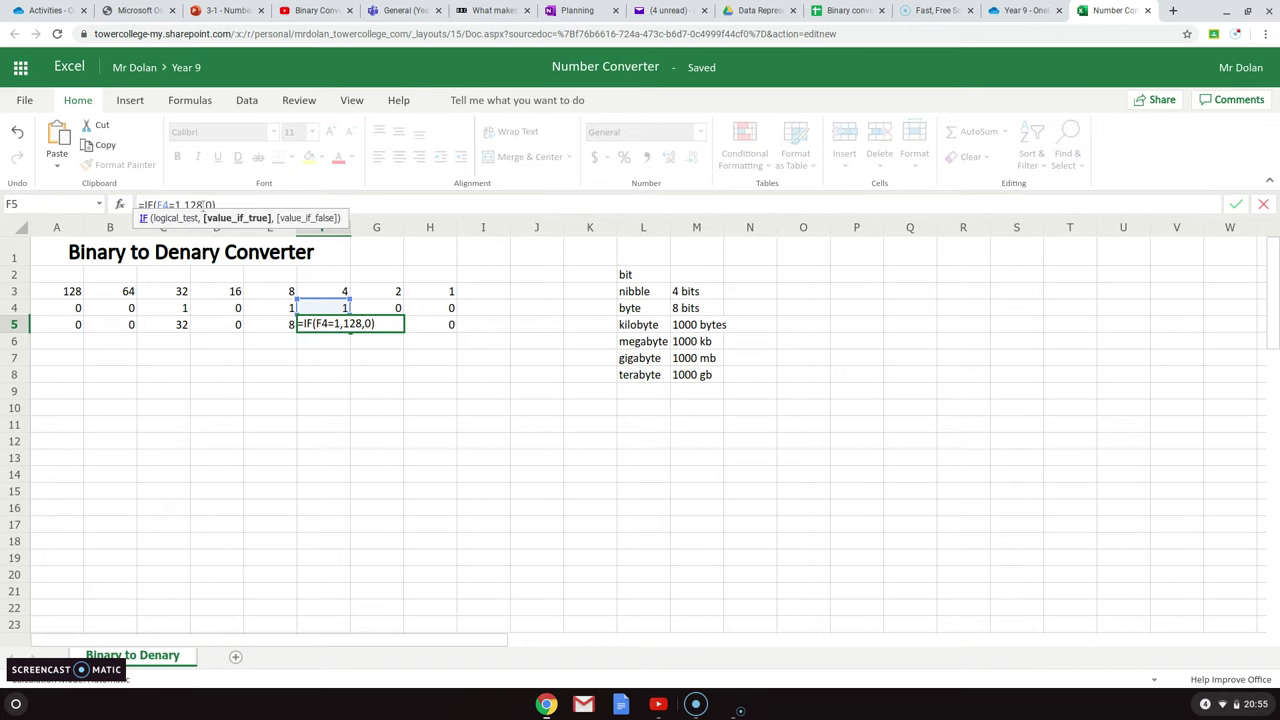
{"action": "key", "text": "BackSpace"}
{"action": "key", "text": "BackSpace"}
{"action": "key", "text": "BackSpace"}
{"action": "type", "text": "4"}
{"action": "key", "text": "Return"}
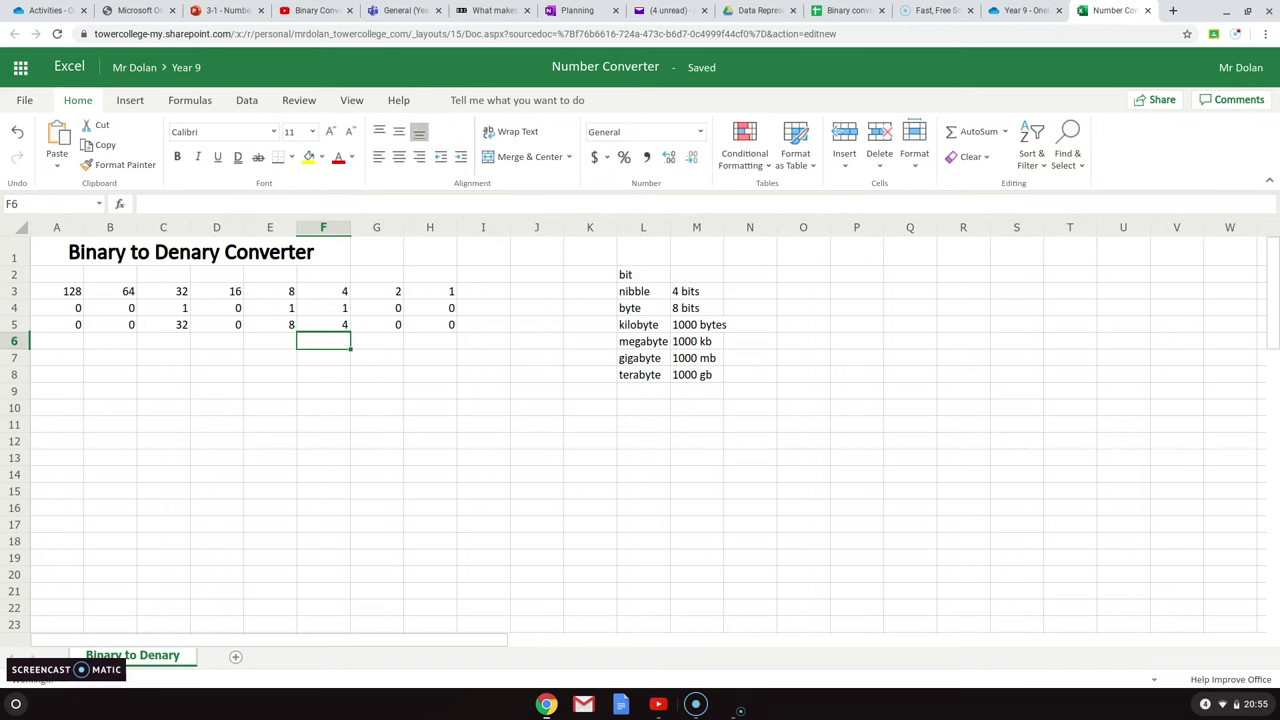
{"action": "key", "text": "Right"}
{"action": "key", "text": "Up"}
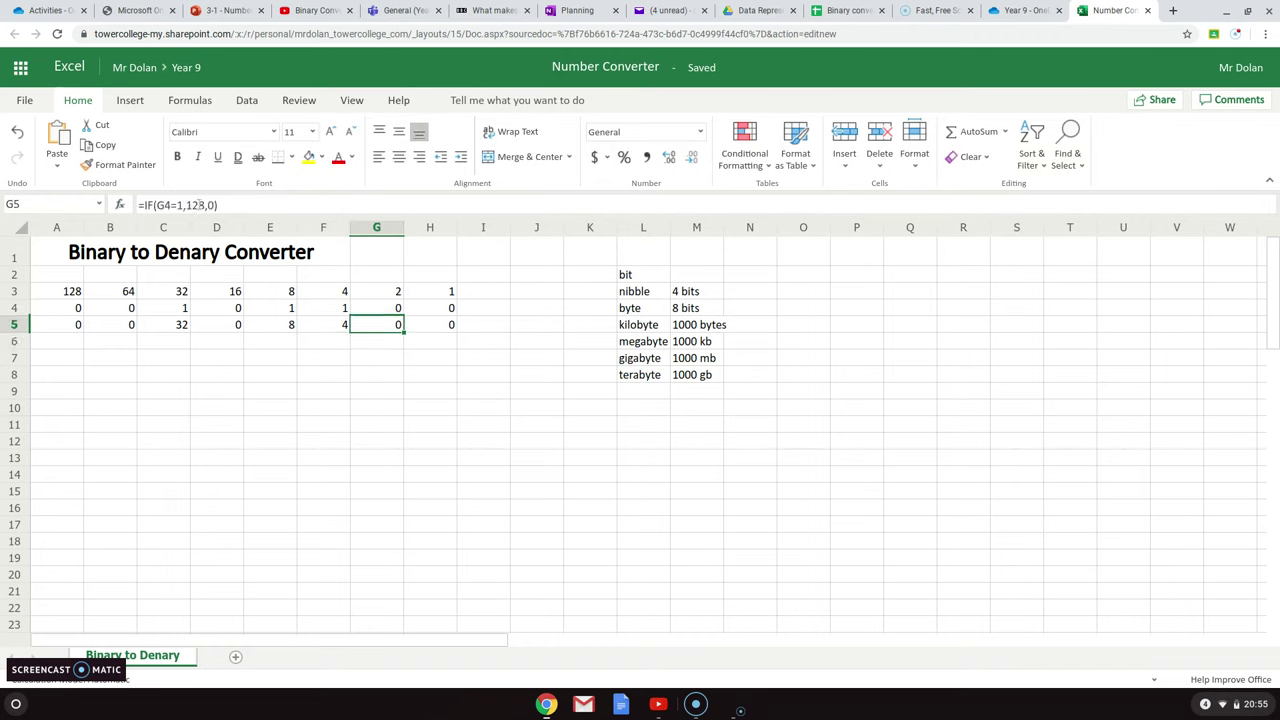
{"action": "left_click", "coordinate": [204, 205]}
{"action": "key", "text": "BackSpace"}
{"action": "key", "text": "BackSpace"}
{"action": "key", "text": "BackSpace"}
{"action": "key", "text": "BackSpace"}
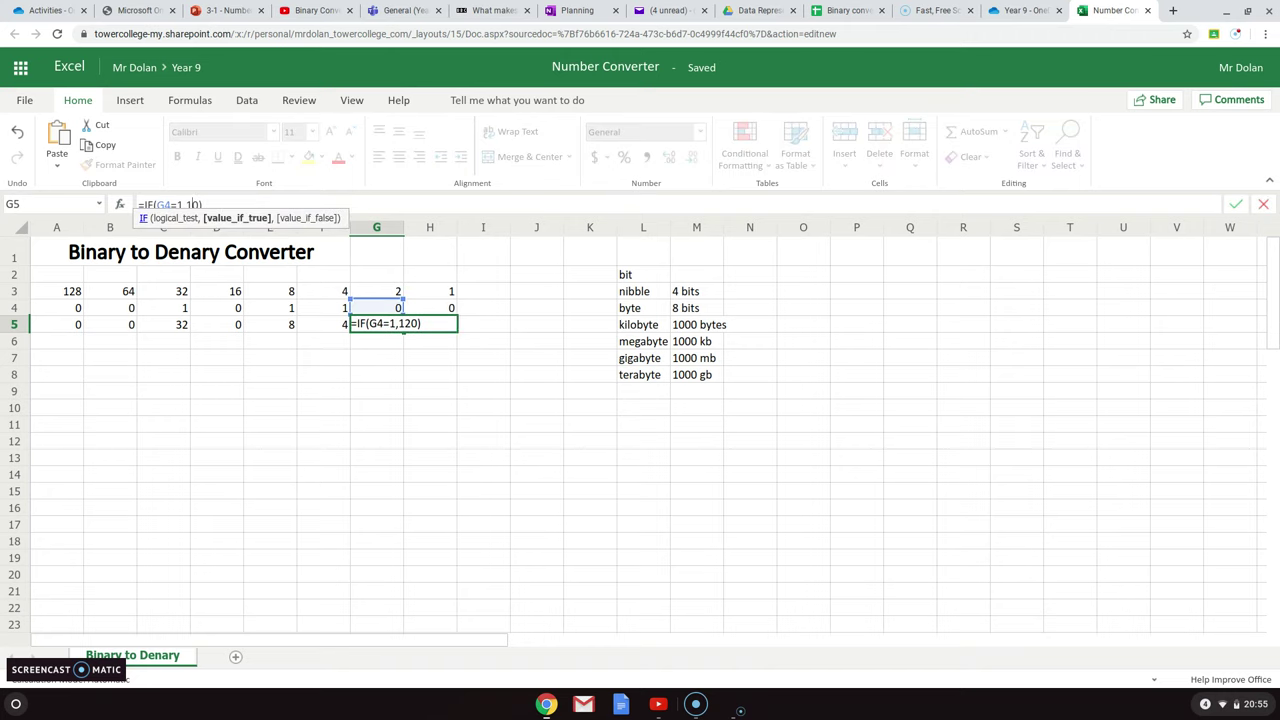
{"action": "type", "text": "2,"}
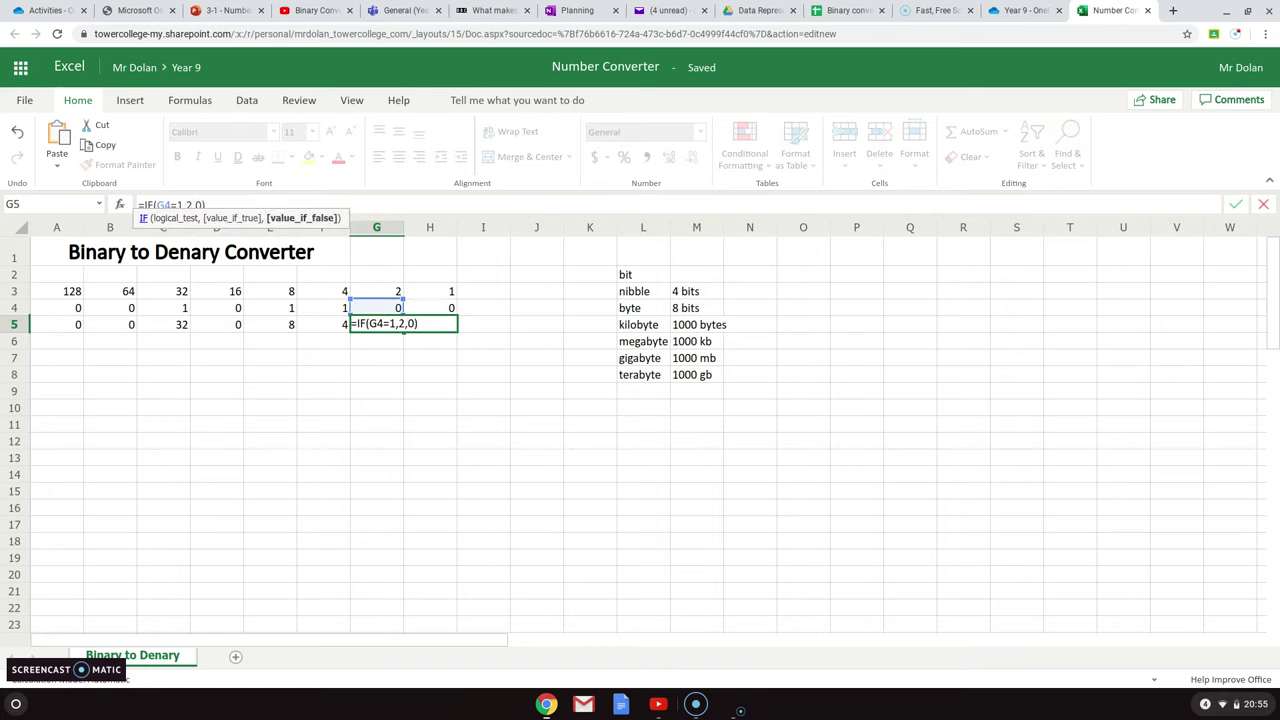
{"action": "key", "text": "Return"}
- Change the H5 IF formula to return 1 instead of 128
{"action": "left_click", "coordinate": [449, 327]}
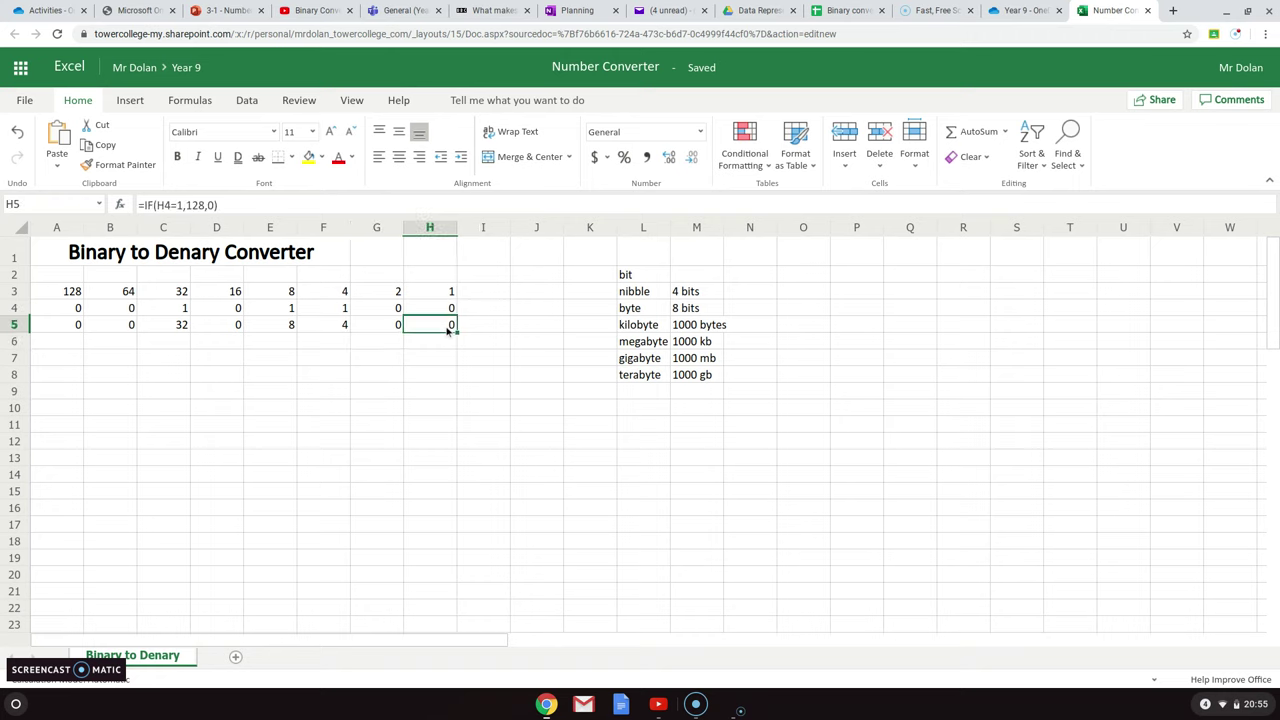
{"action": "left_click", "coordinate": [205, 205]}
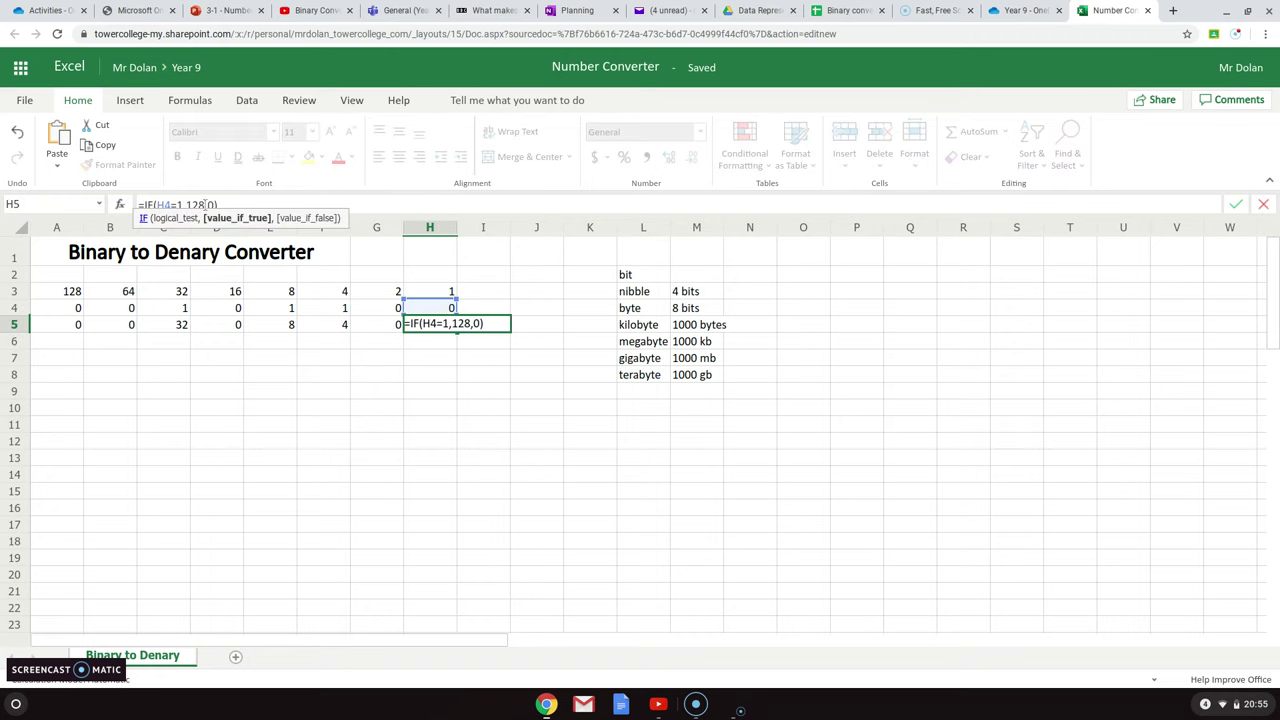
{"action": "key", "text": "BackSpace"}
{"action": "key", "text": "BackSpace"}
{"action": "key", "text": "Return"}
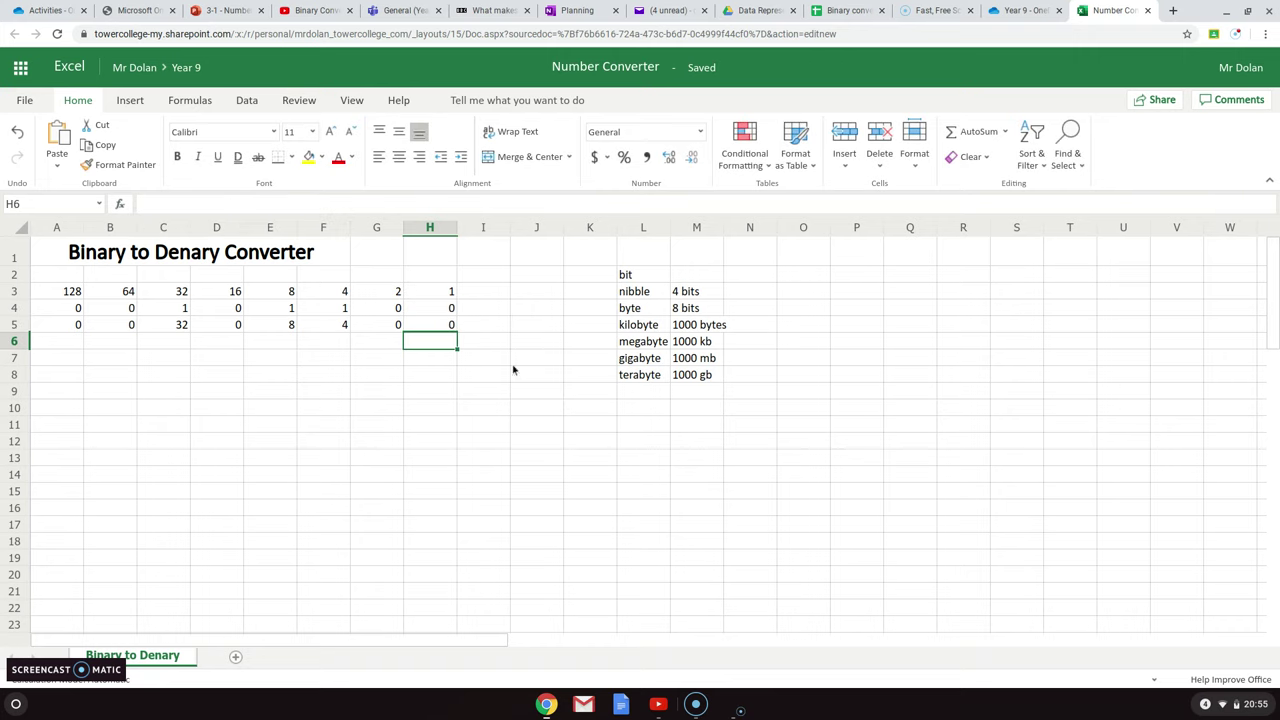
{"action": "left_click", "coordinate": [132, 330]}
{"action": "type", "text": "1"}
{"action": "key", "text": "Tab"}
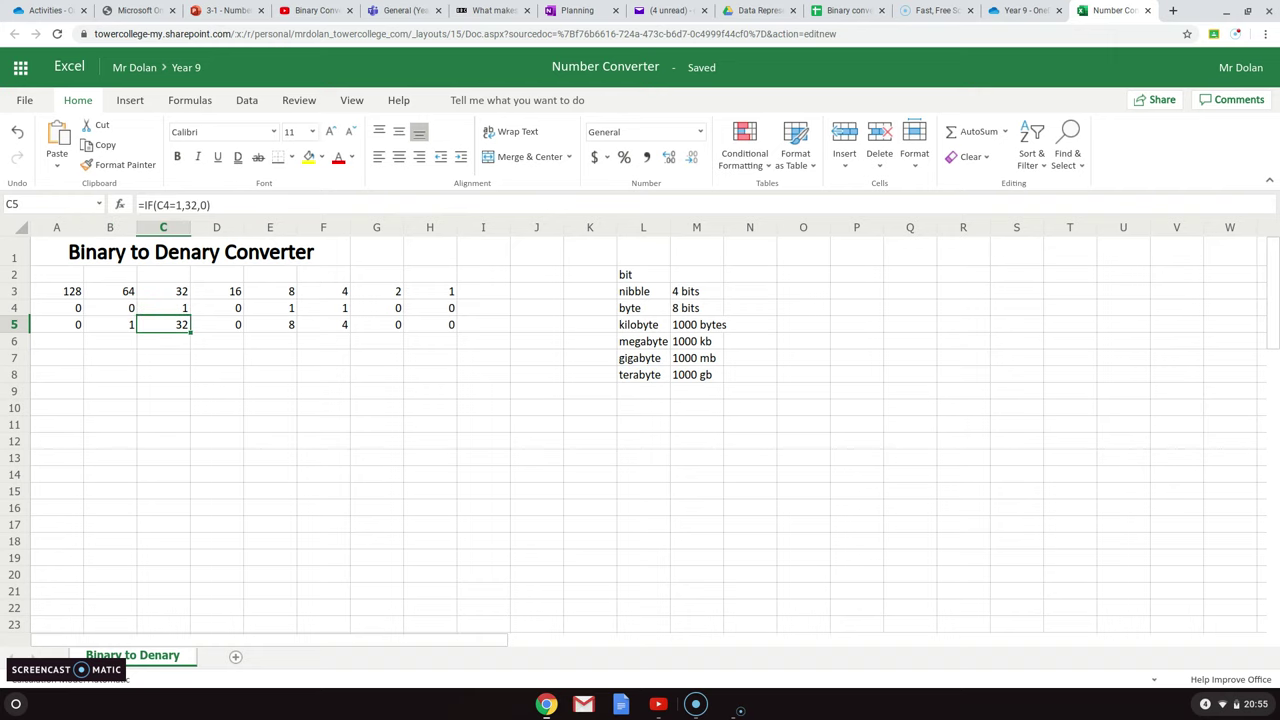
{"action": "left_click", "coordinate": [110, 324]}
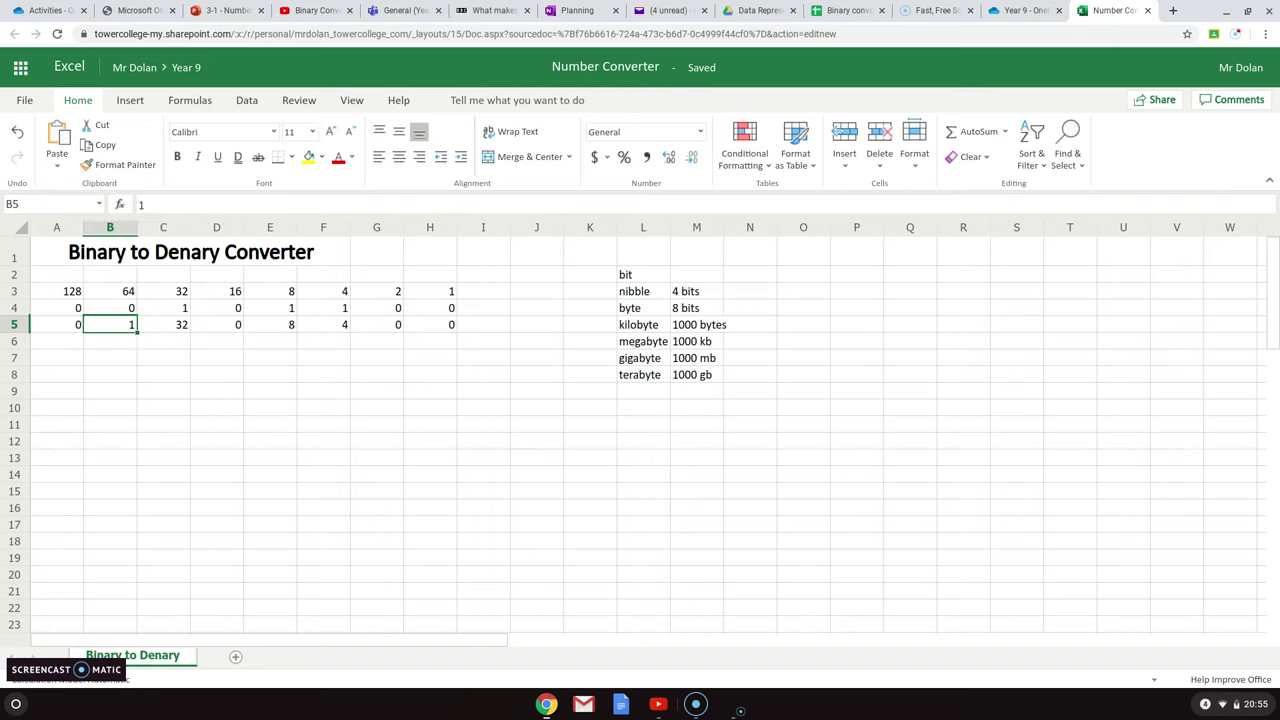
{"action": "key", "text": "ctrl+z"}
{"action": "key", "text": "Up"}
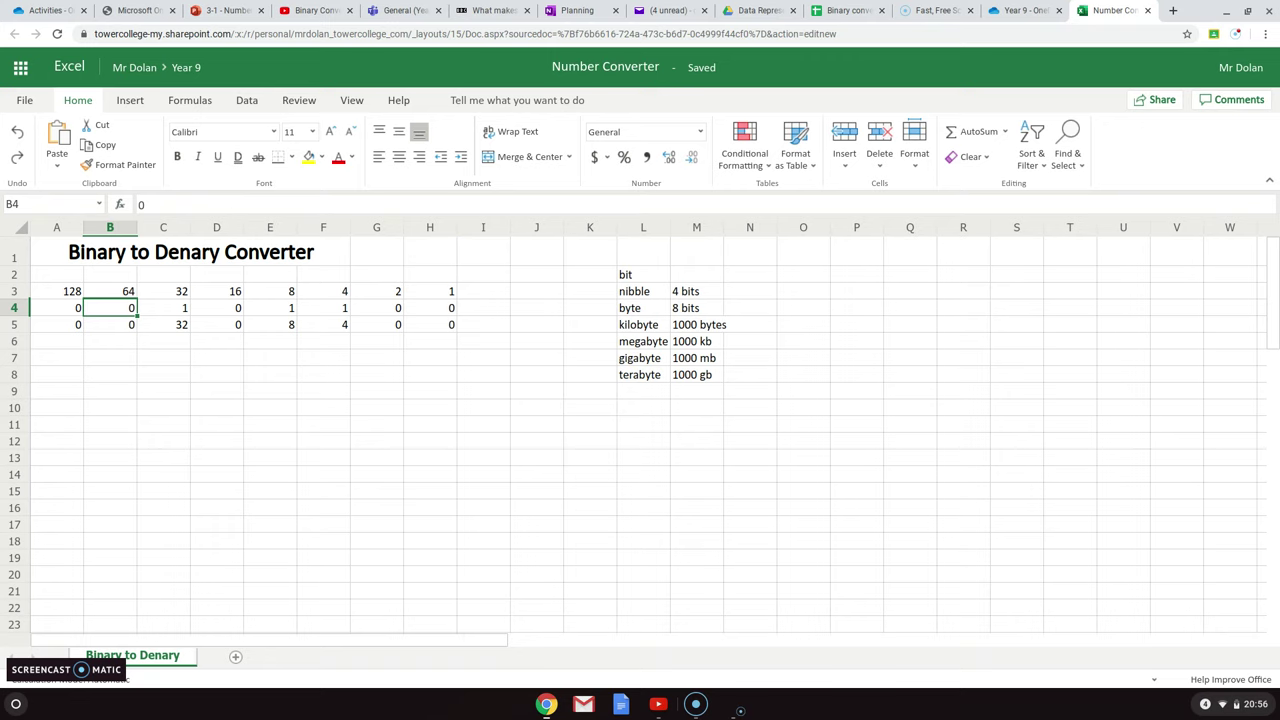
{"action": "type", "text": "1"}
{"action": "key", "text": "Tab"}
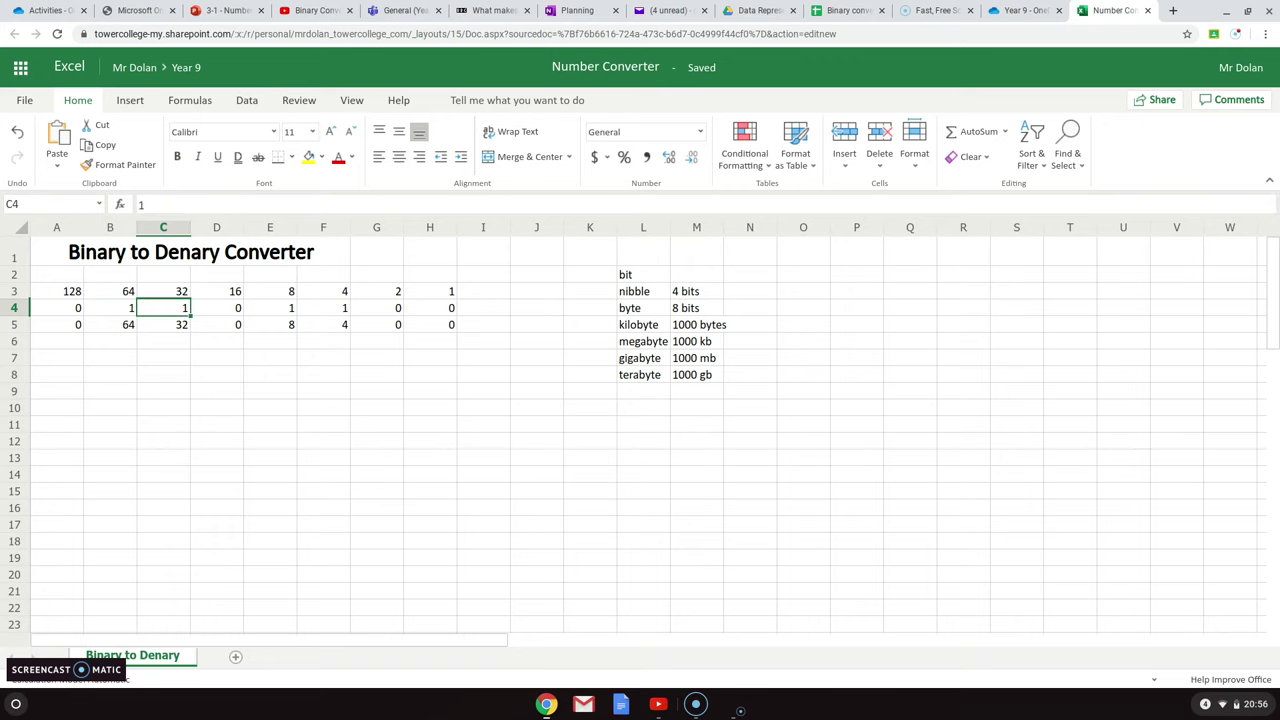
{"action": "left_click", "coordinate": [520, 312]}
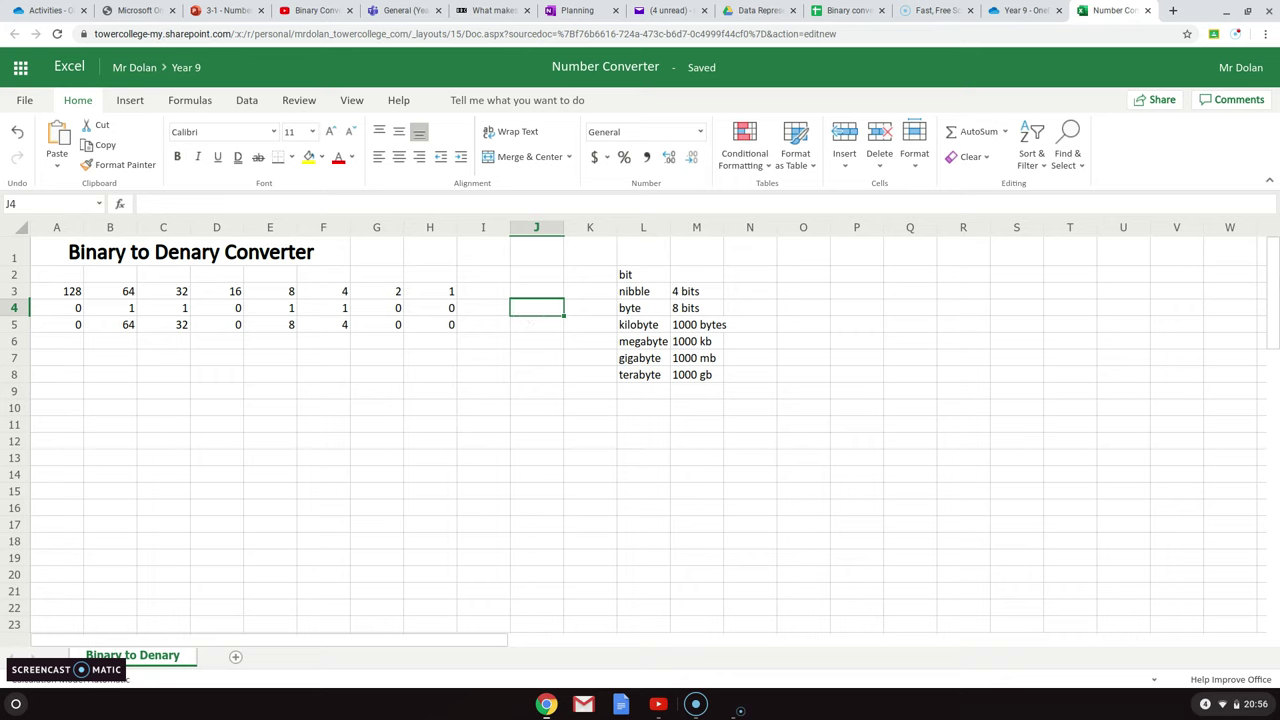
{"action": "left_click", "coordinate": [522, 329]}
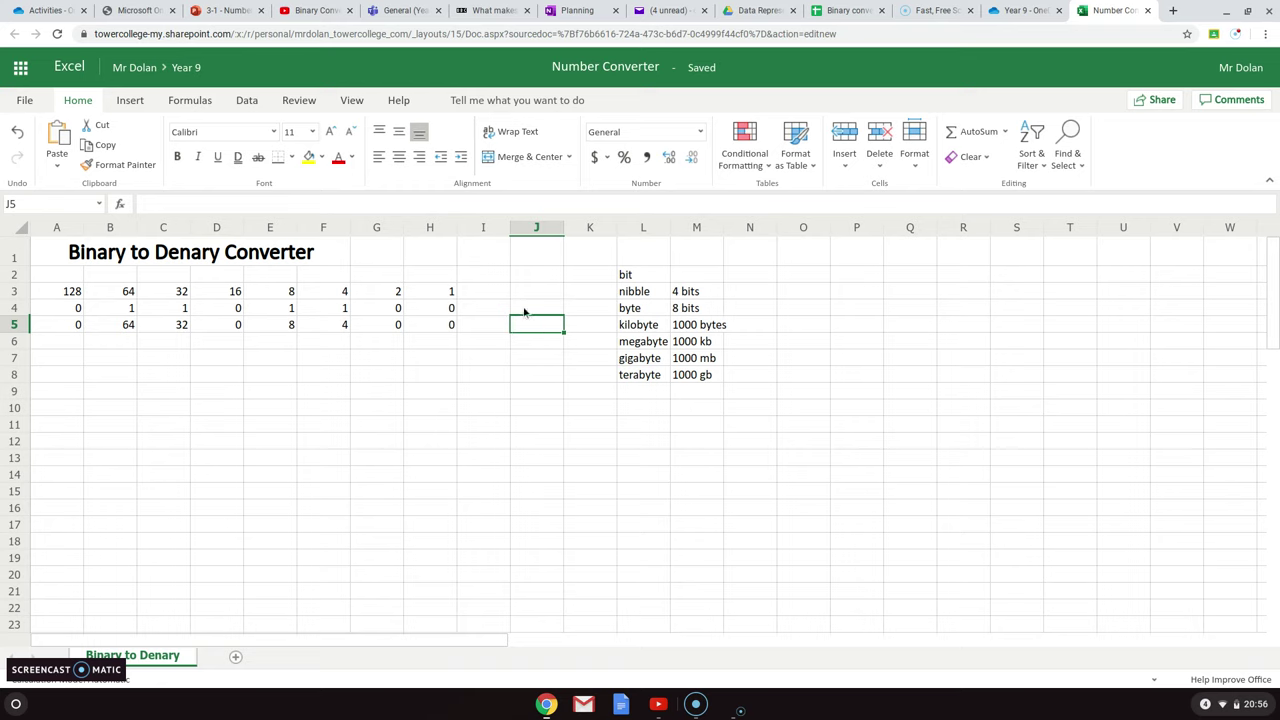
- Enter =SUM(A5:H5) in J4 to total the row 5 place values
{"action": "left_click", "coordinate": [524, 311]}
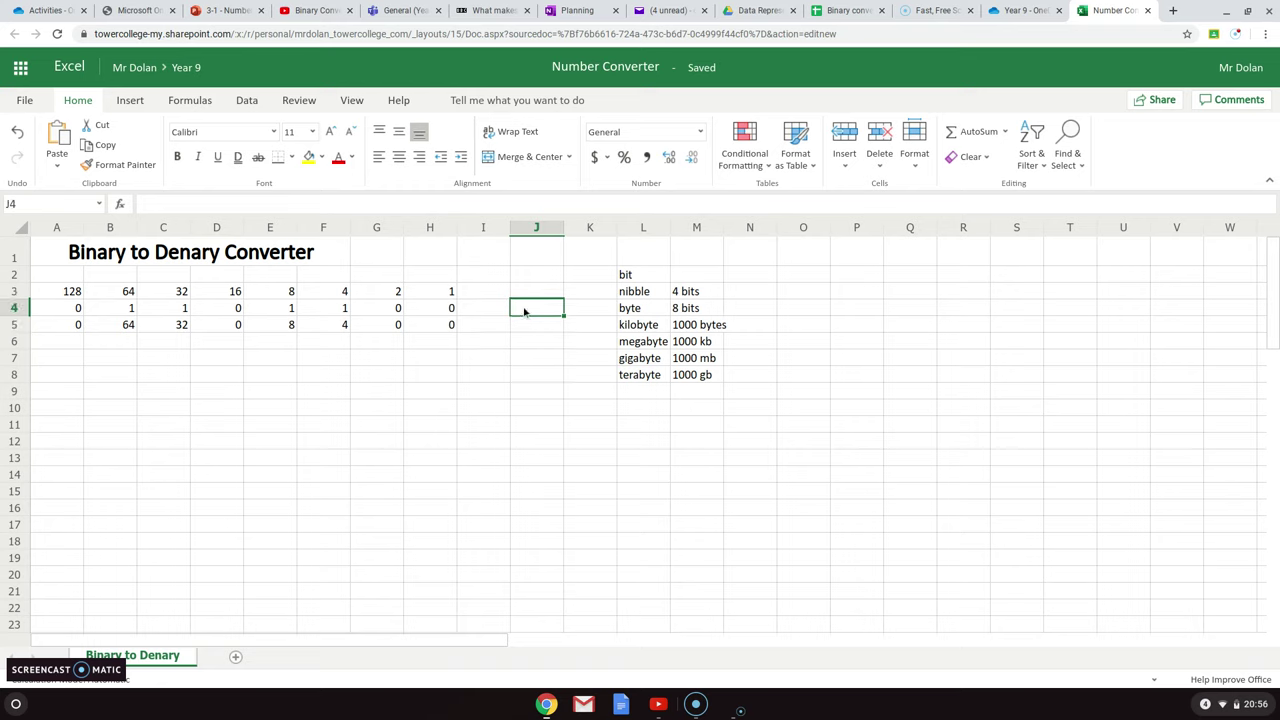
{"action": "type", "text": "="}
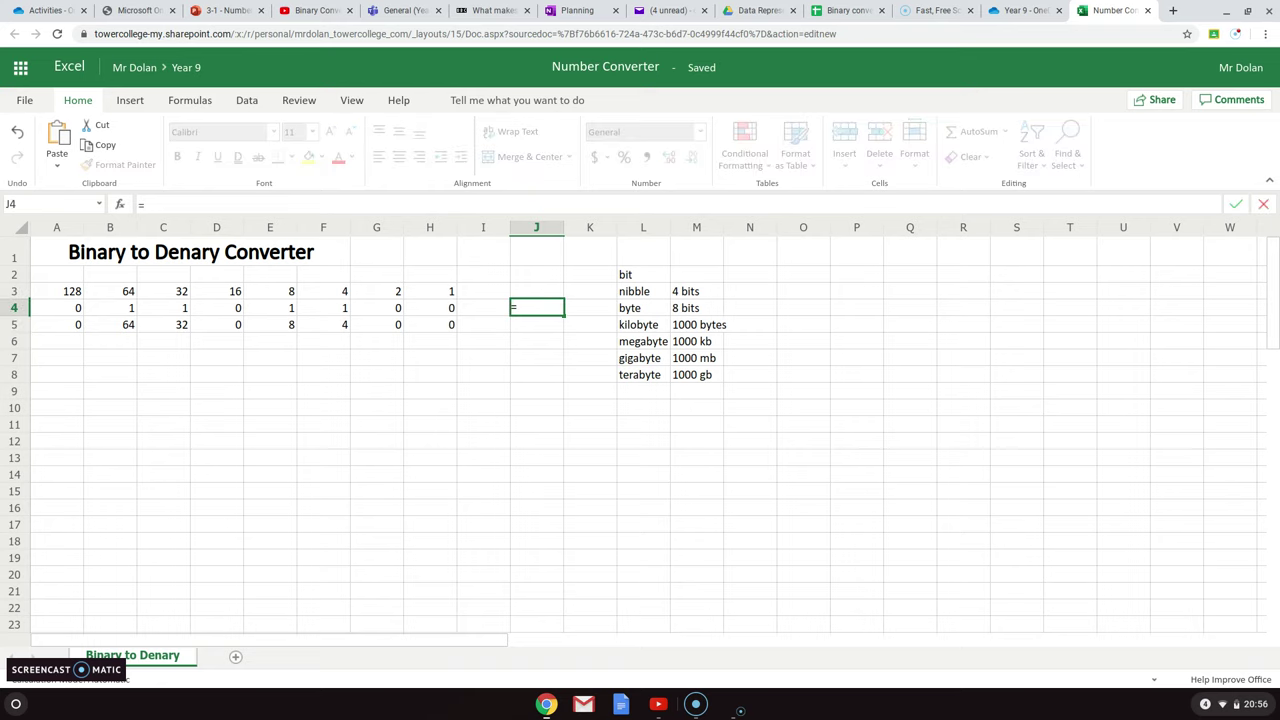
{"action": "type", "text": "sum"}
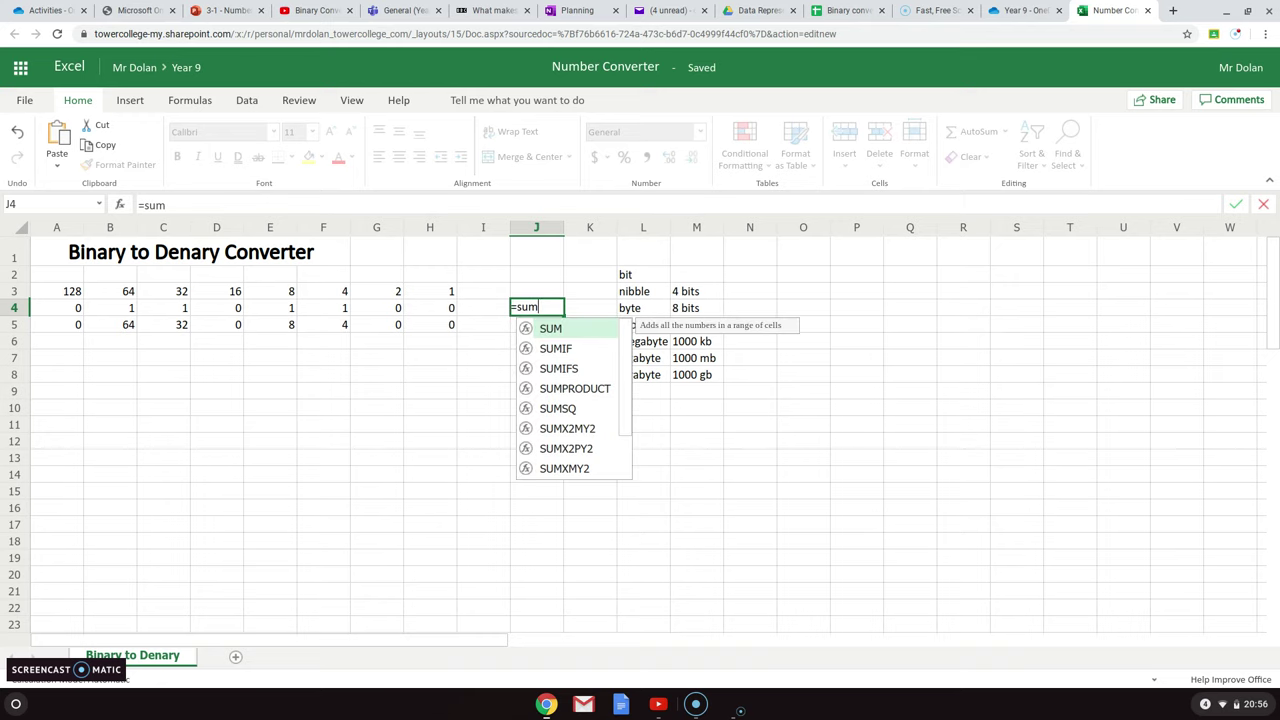
{"action": "type", "text": "("}
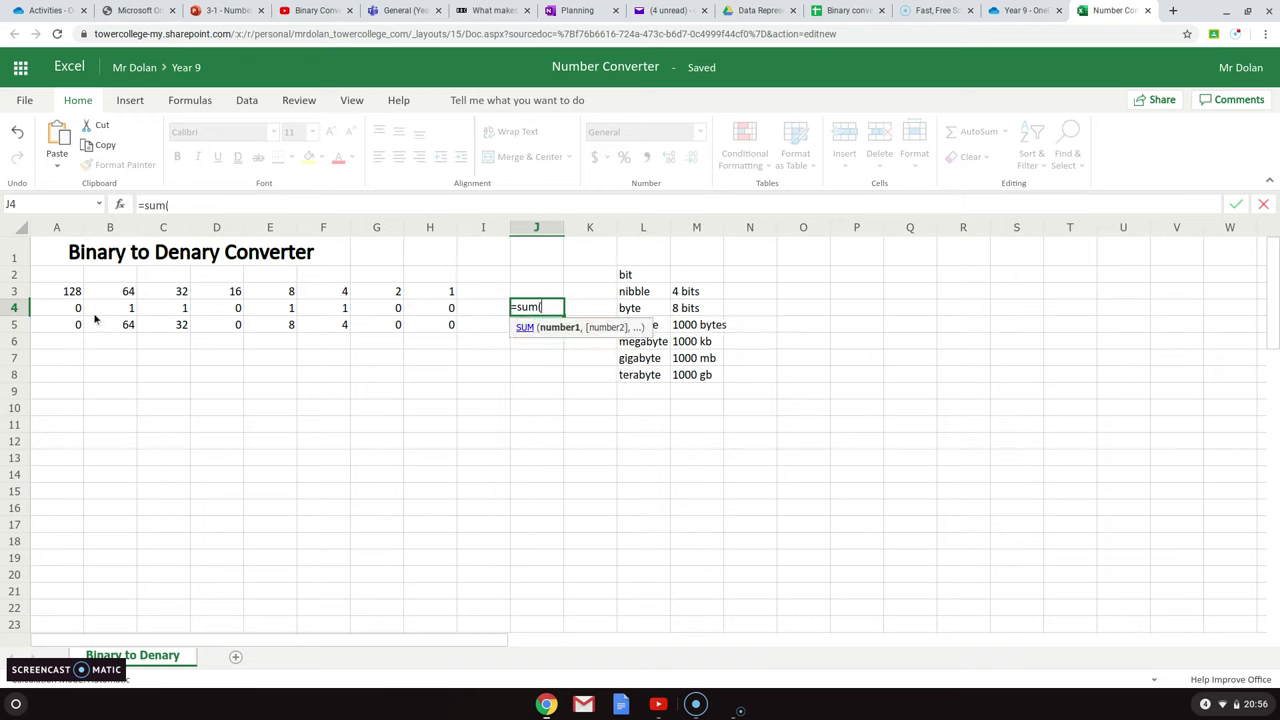
{"action": "left_click_drag", "start_coordinate": [74, 326], "coordinate": [445, 327]}
{"action": "type", "text": ")"}
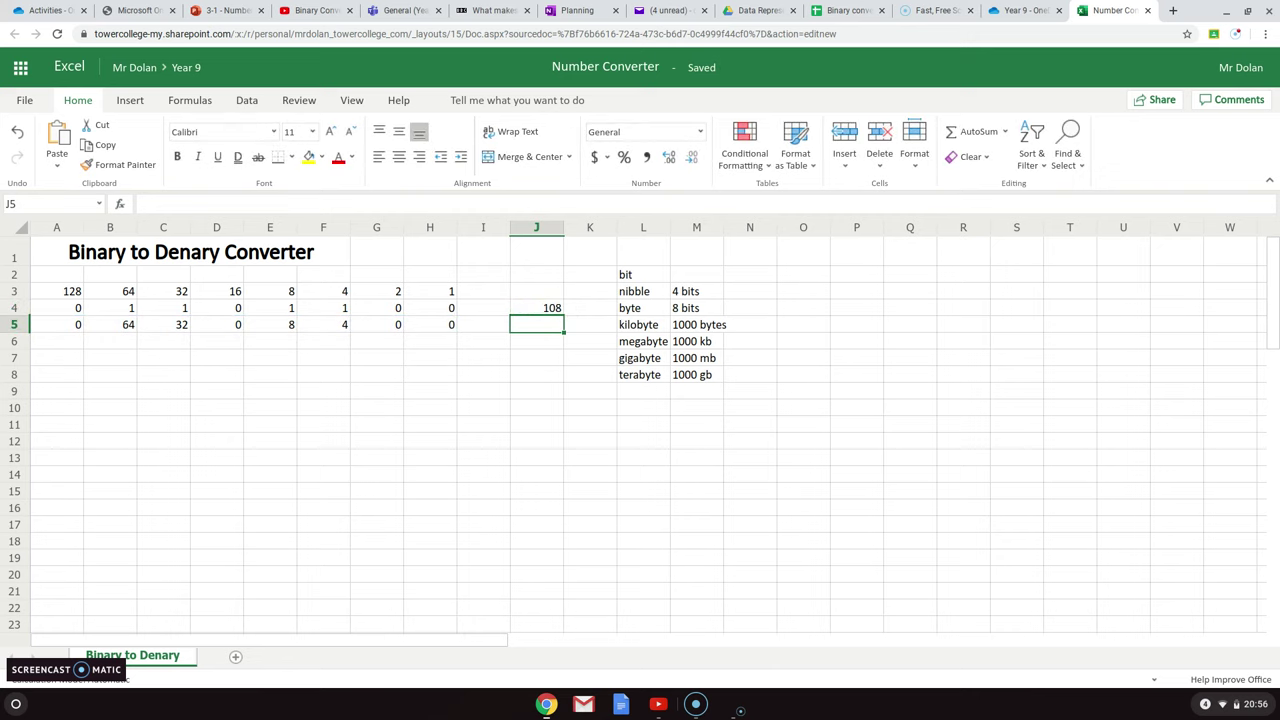
- Set bit H4 to 1 and bit F4 to 0 so the total reads 105
{"action": "key", "text": "Left"}
{"action": "key", "text": "Up"}
{"action": "key", "text": "Left"}
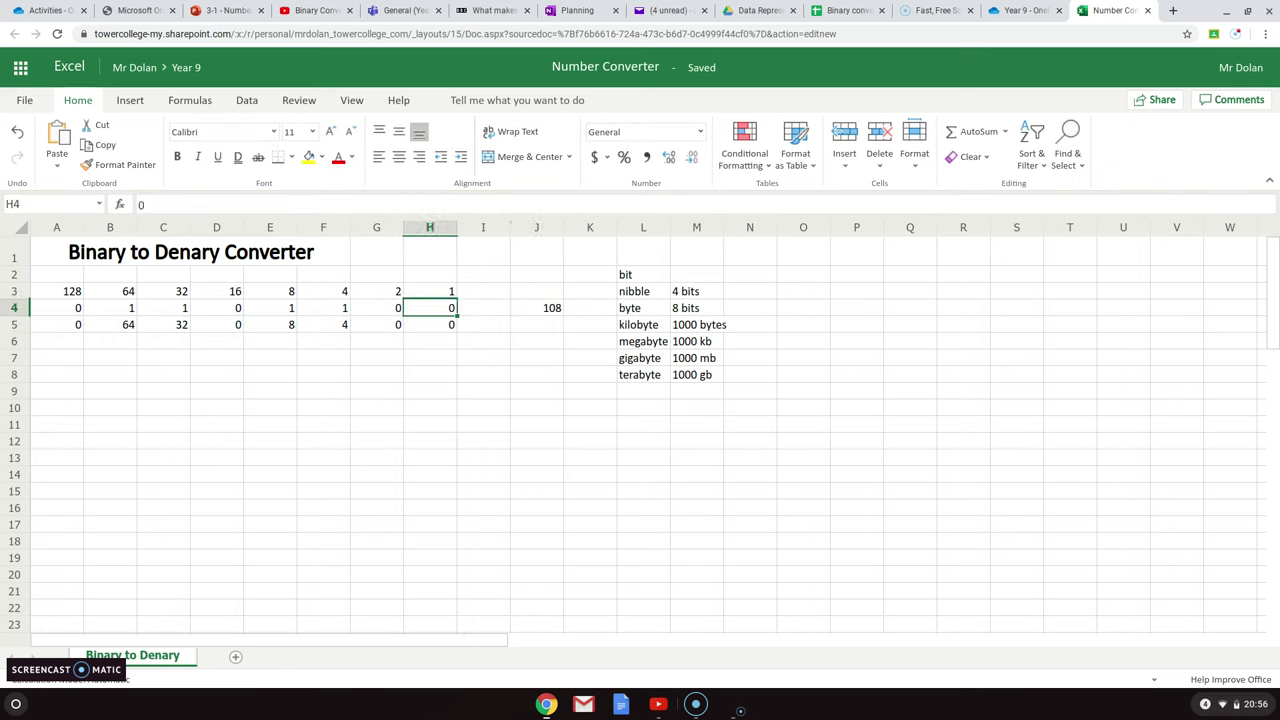
{"action": "type", "text": "1"}
{"action": "key", "text": "Left"}
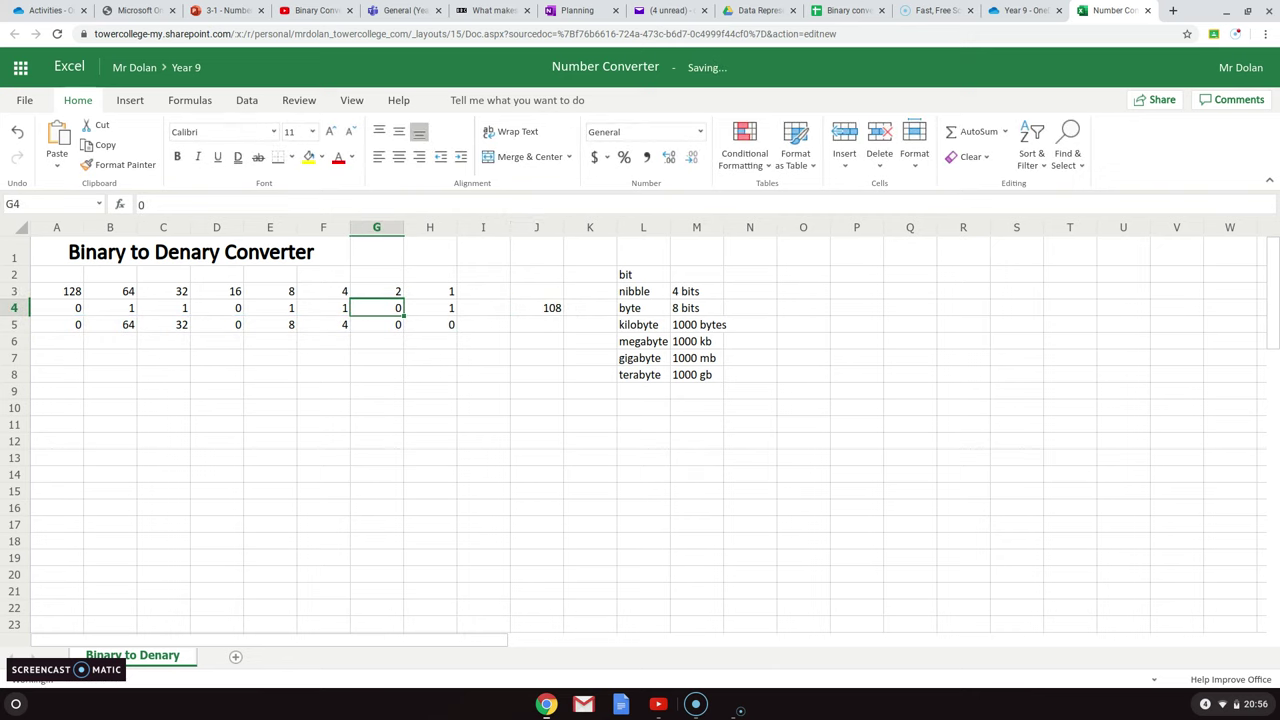
{"action": "key", "text": "Left"}
{"action": "type", "text": "0"}
{"action": "key", "text": "Return"}
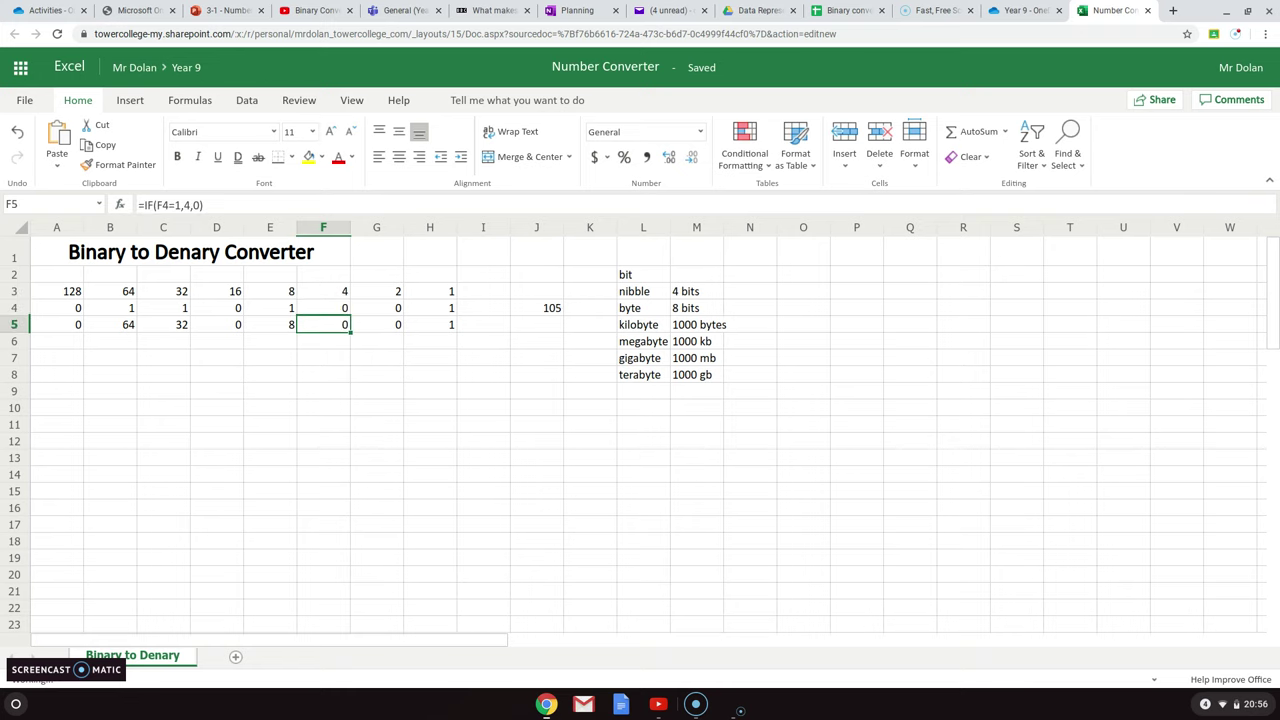
{"action": "left_click", "coordinate": [503, 405]}
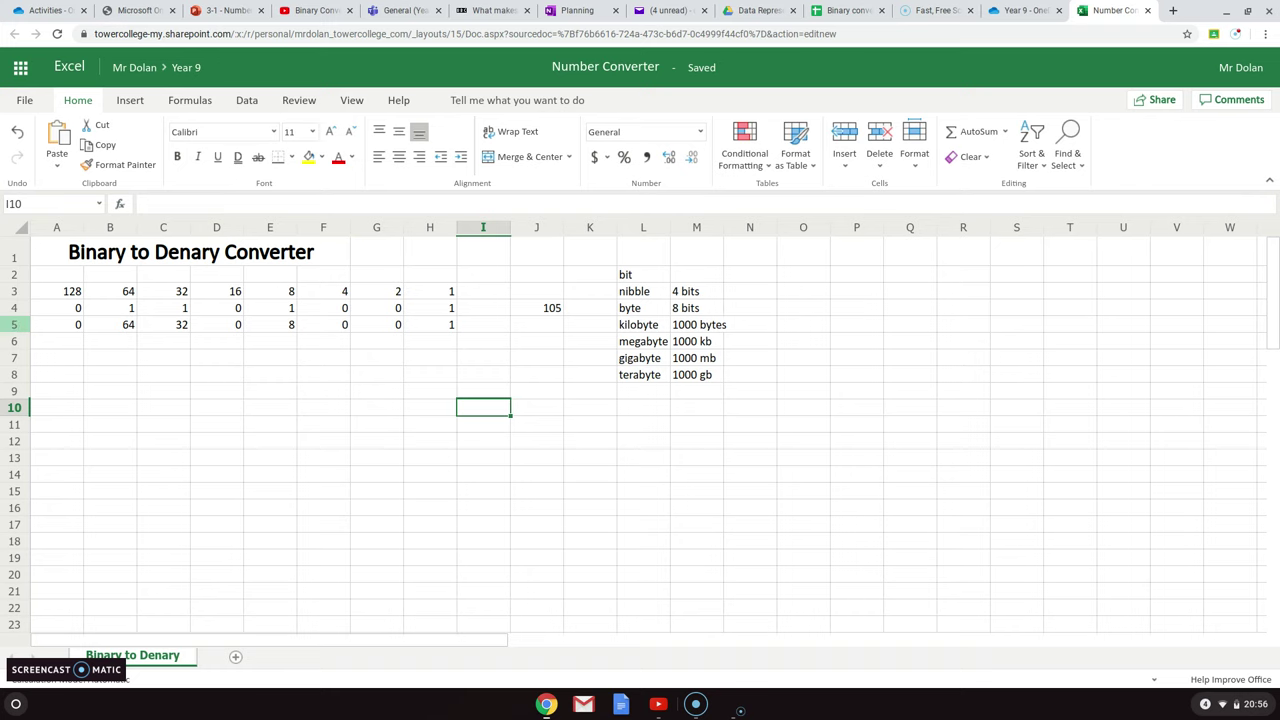
- Hide row 5 of IF results, then confirm J4's SUM formula still shows 105
{"action": "left_click", "coordinate": [15, 325]}
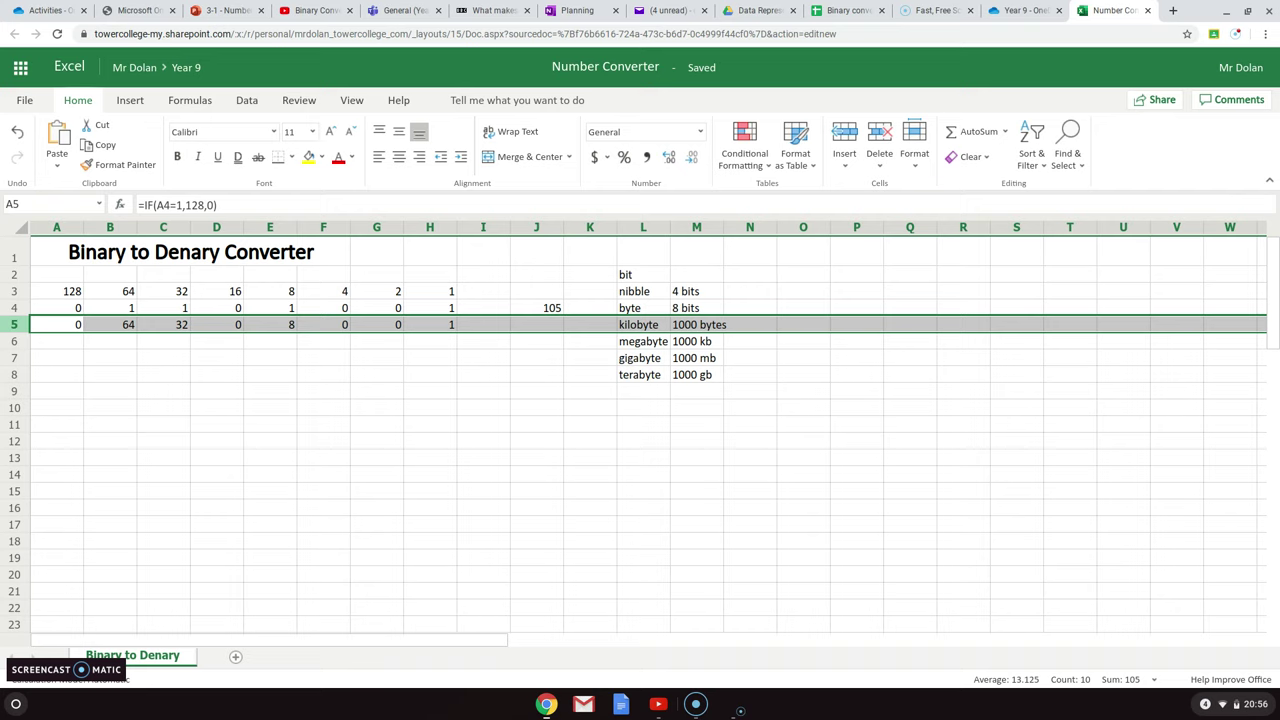
{"action": "right_click", "coordinate": [15, 332]}
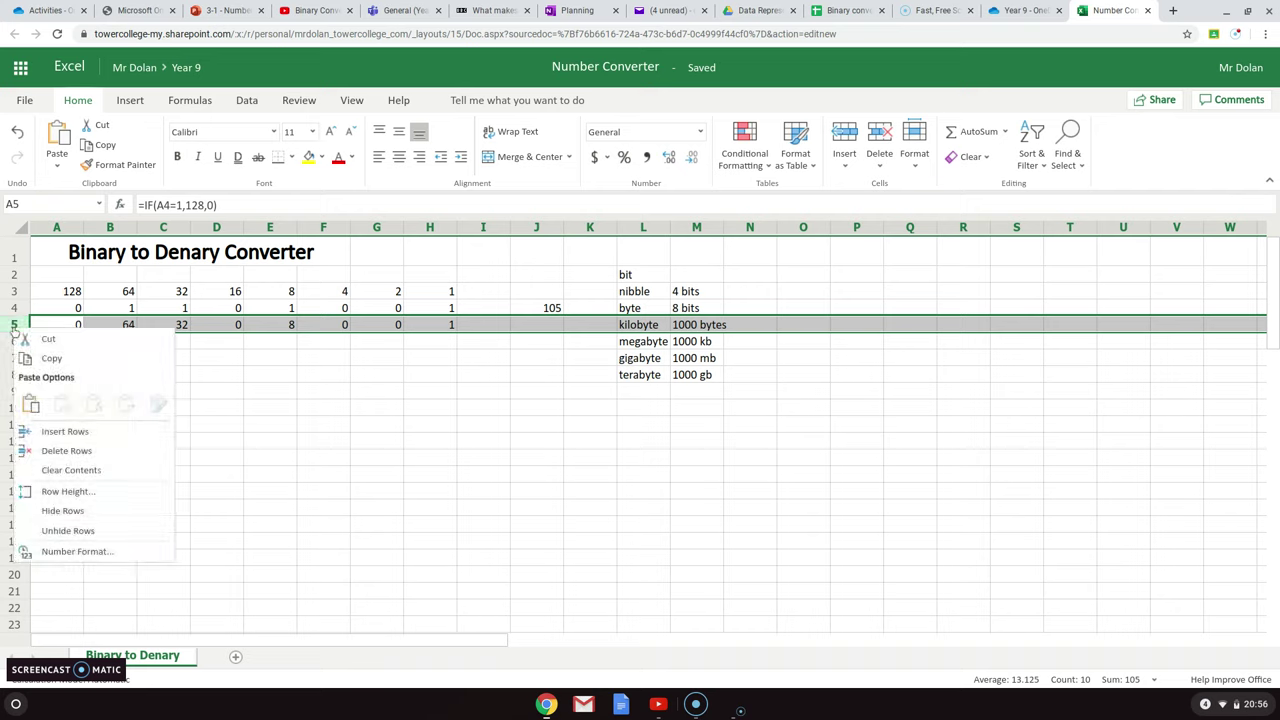
{"action": "left_click", "coordinate": [64, 510]}
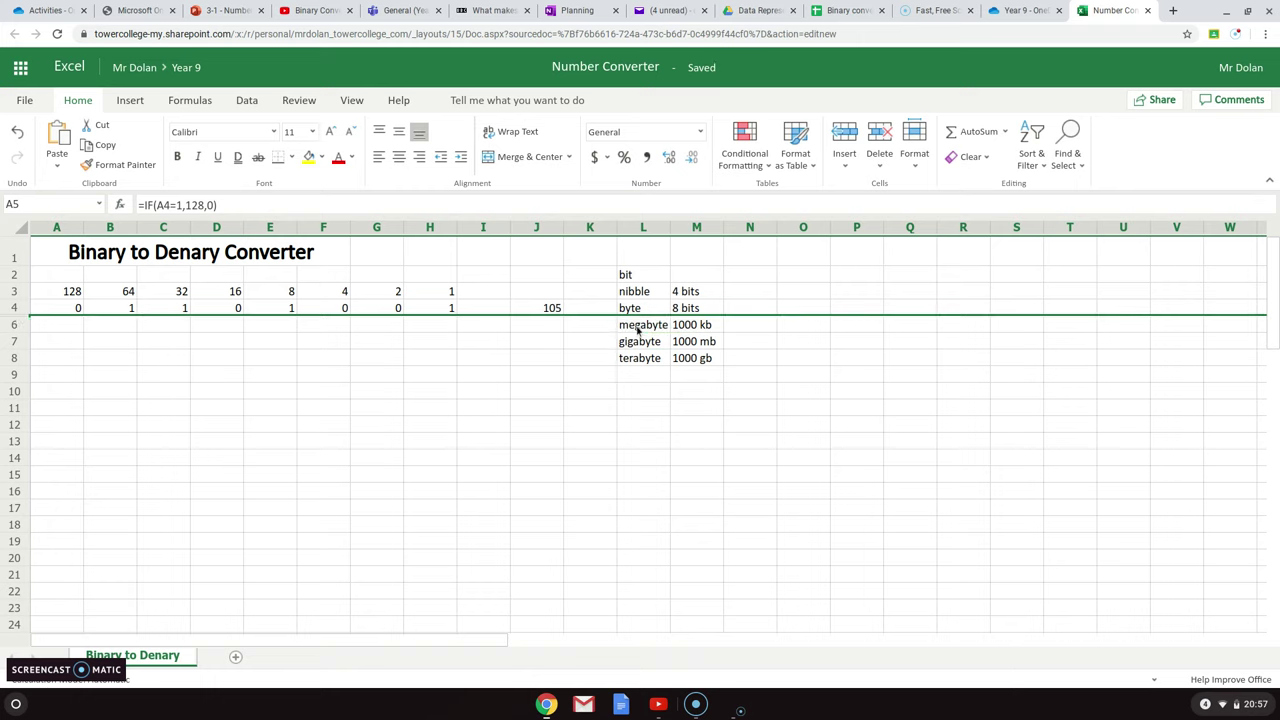
{"action": "left_click", "coordinate": [640, 328]}
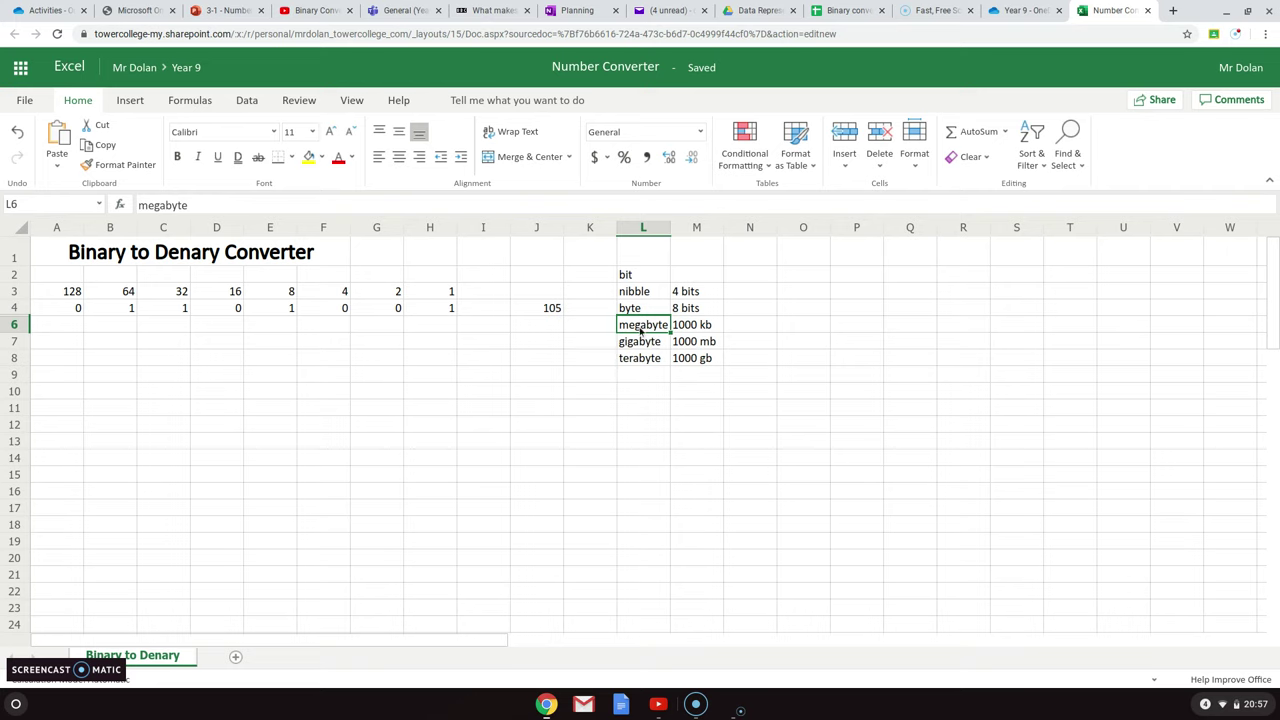
{"action": "left_click", "coordinate": [551, 309]}
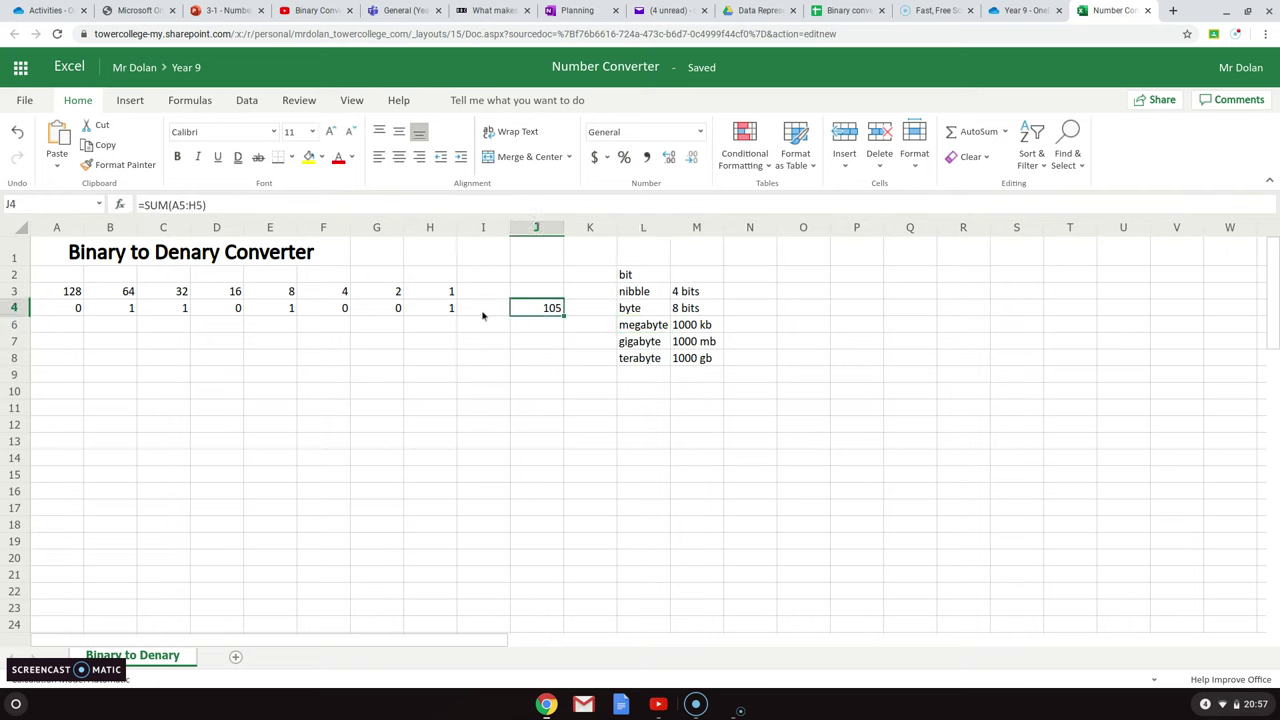
- Apply All Borders to the binary grid A3:H4
{"action": "left_click", "coordinate": [449, 312]}
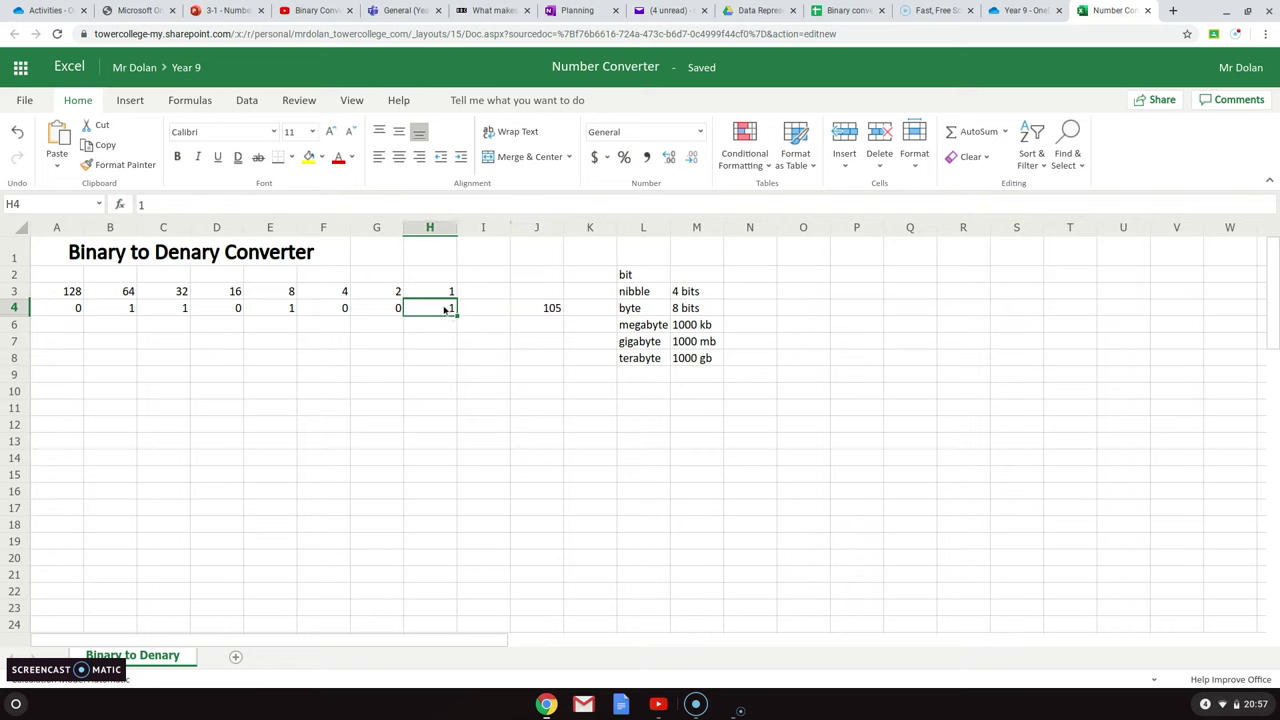
{"action": "left_click_drag", "start_coordinate": [445, 310], "coordinate": [74, 298]}
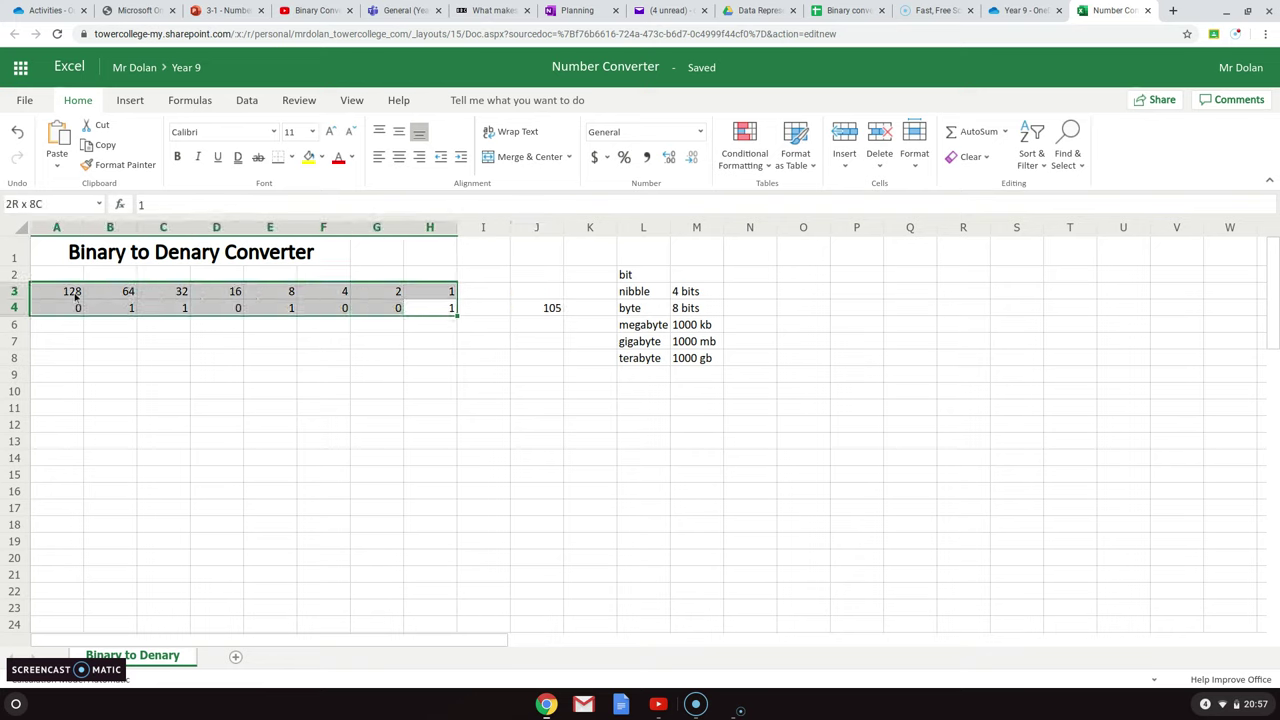
{"action": "left_click", "coordinate": [291, 158]}
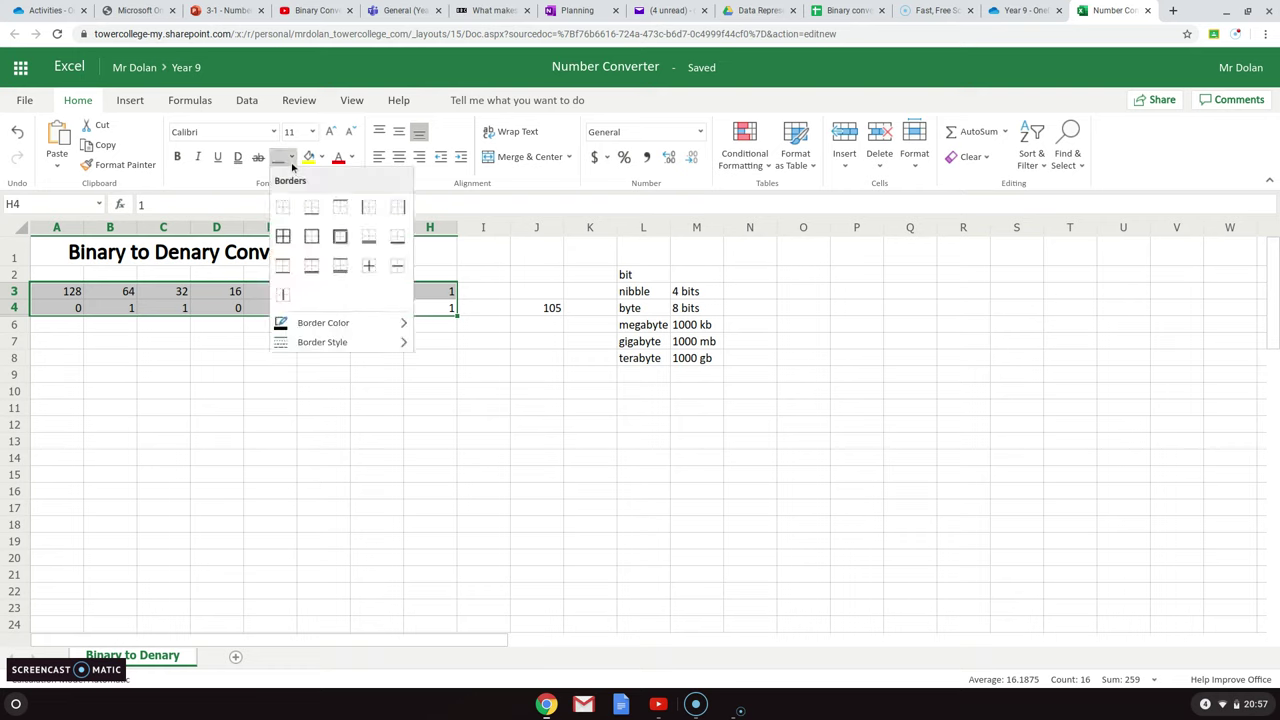
{"action": "left_click", "coordinate": [288, 238]}
- Label I4 'Denary =' and right-align it beside the total
{"action": "left_click", "coordinate": [538, 312]}
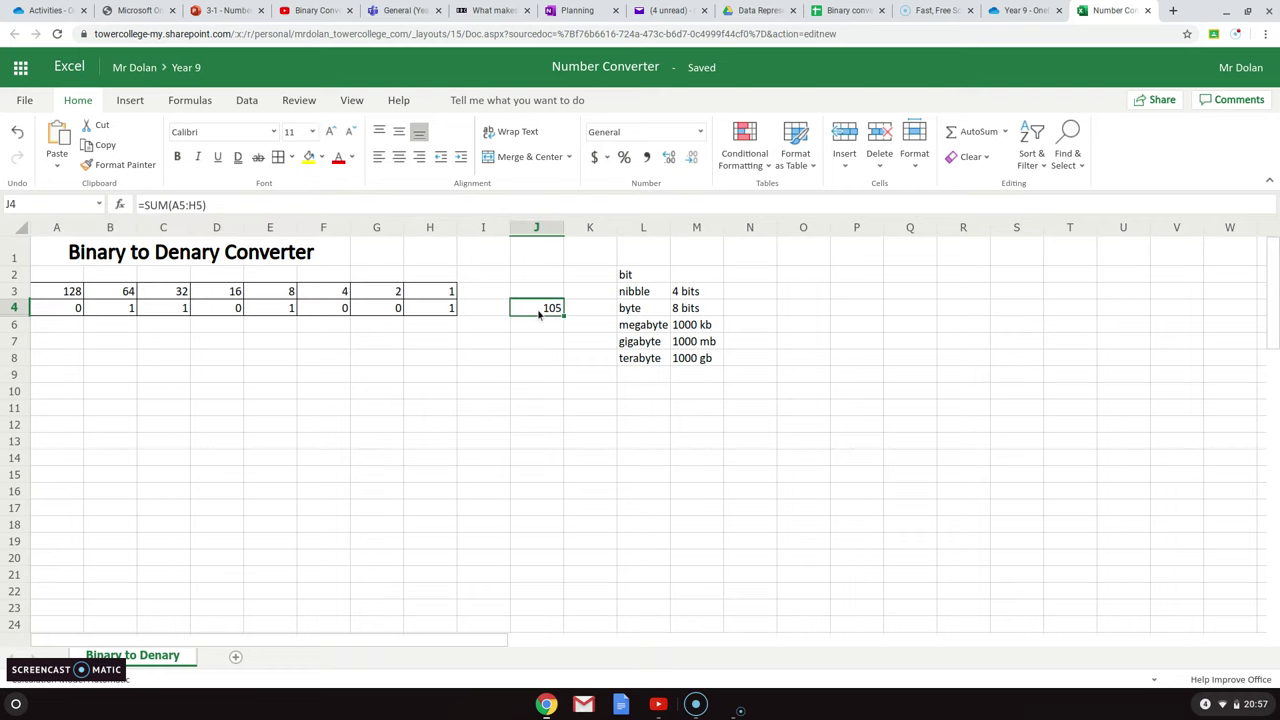
{"action": "left_click", "coordinate": [478, 318]}
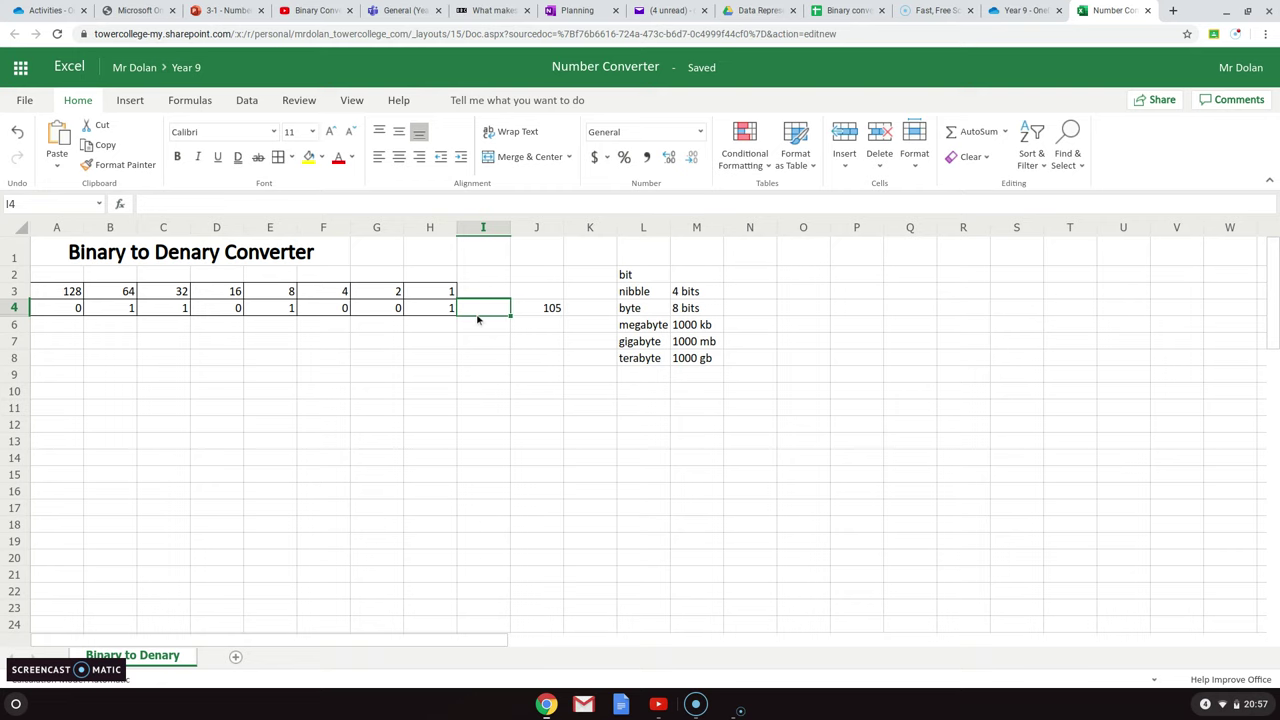
{"action": "type", "text": "Denar"}
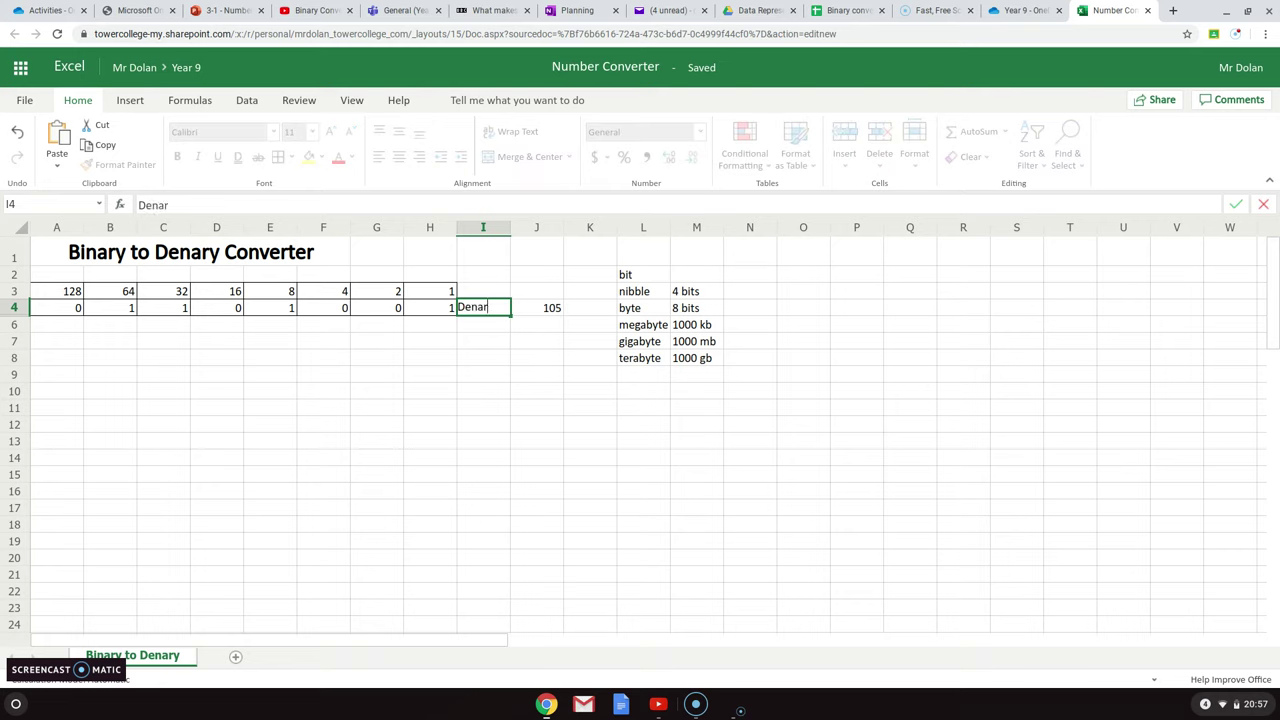
{"action": "type", "text": "y"}
{"action": "key", "text": "BackSpace"}
{"action": "type", "text": "="}
{"action": "left_click", "coordinate": [519, 360]}
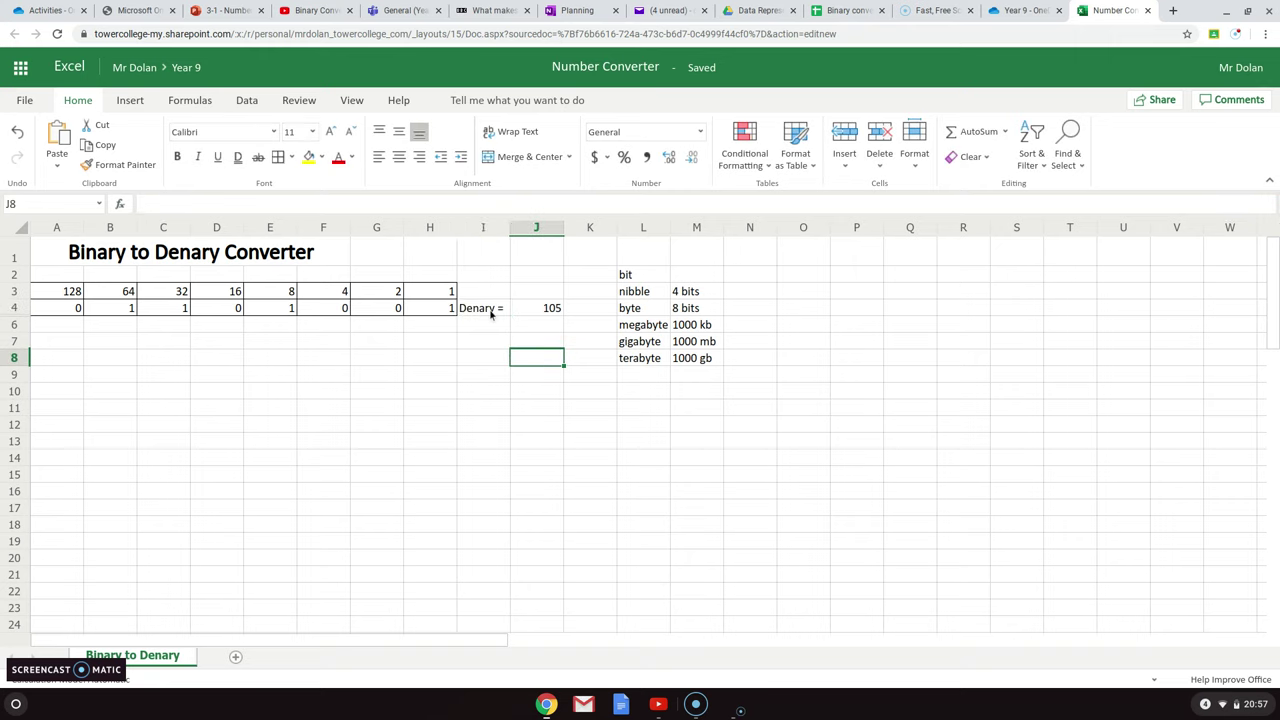
{"action": "left_click", "coordinate": [490, 312]}
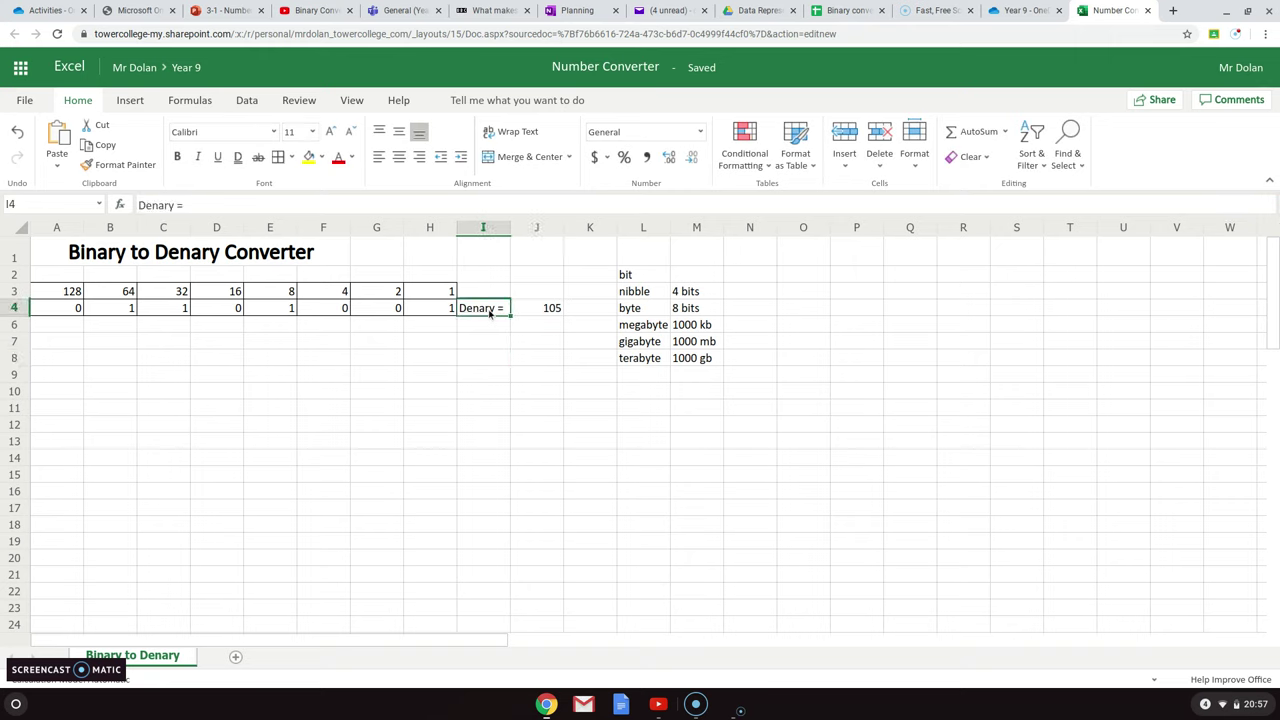
{"action": "left_click", "coordinate": [418, 160]}
- Give I4:J4 a border and a grey fill colour
{"action": "left_click", "coordinate": [548, 308]}
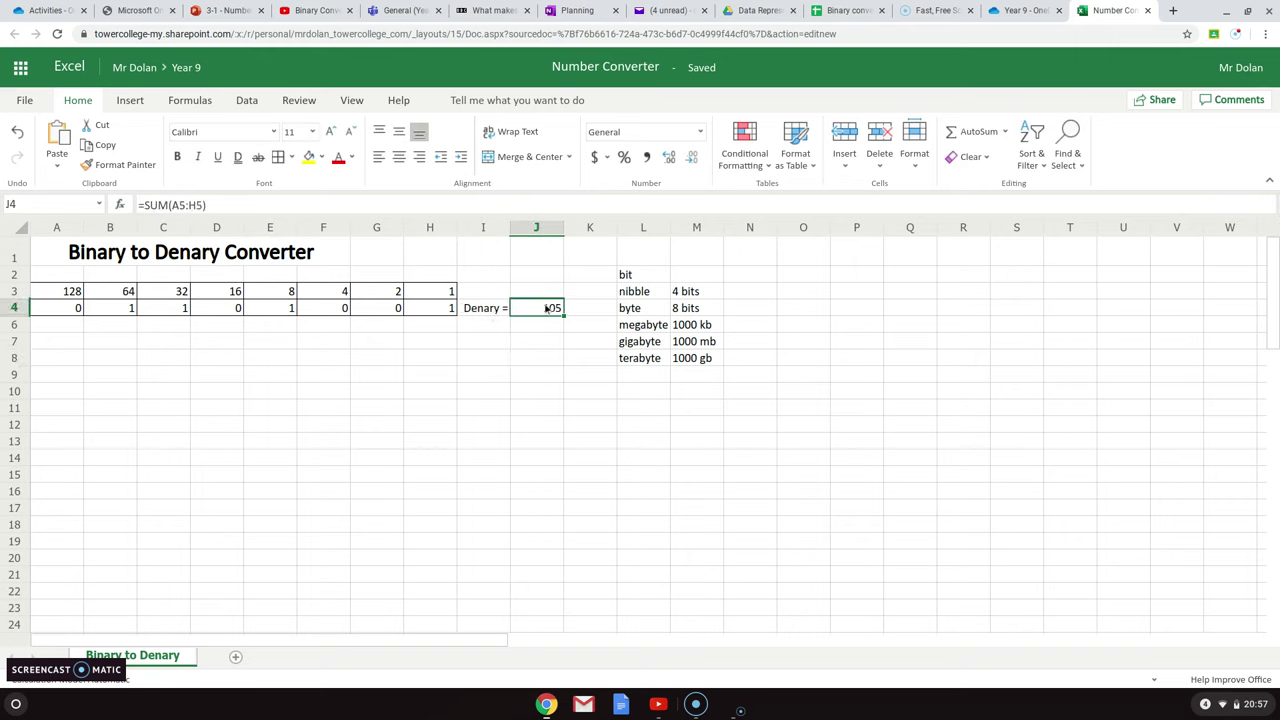
{"action": "left_click_drag", "start_coordinate": [548, 308], "coordinate": [505, 308]}
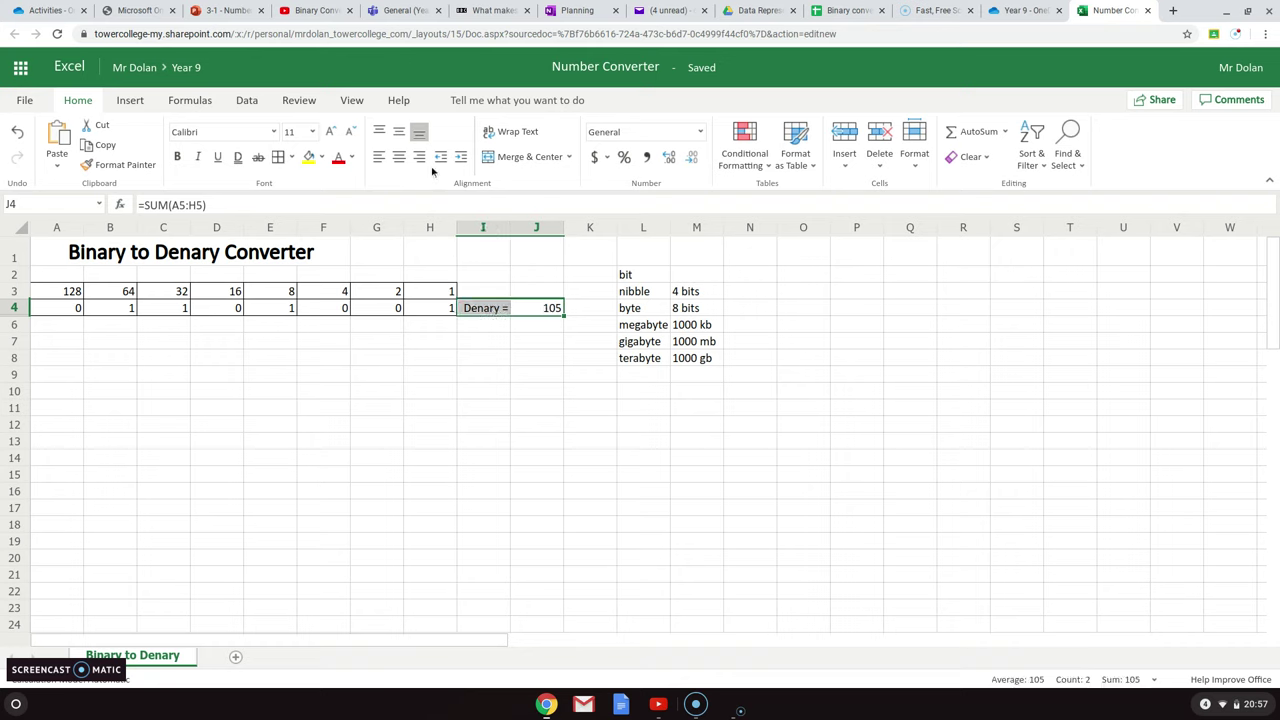
{"action": "left_click", "coordinate": [289, 160]}
{"action": "left_click", "coordinate": [322, 162]}
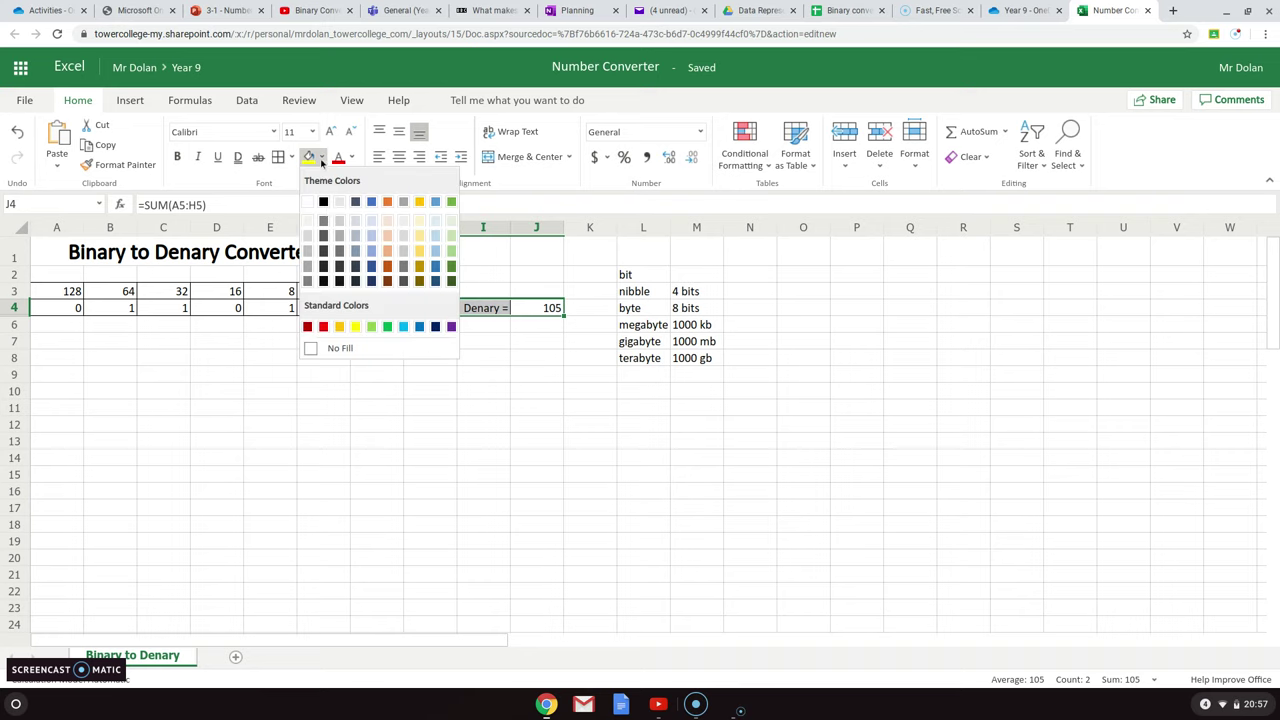
{"action": "left_click", "coordinate": [373, 224]}
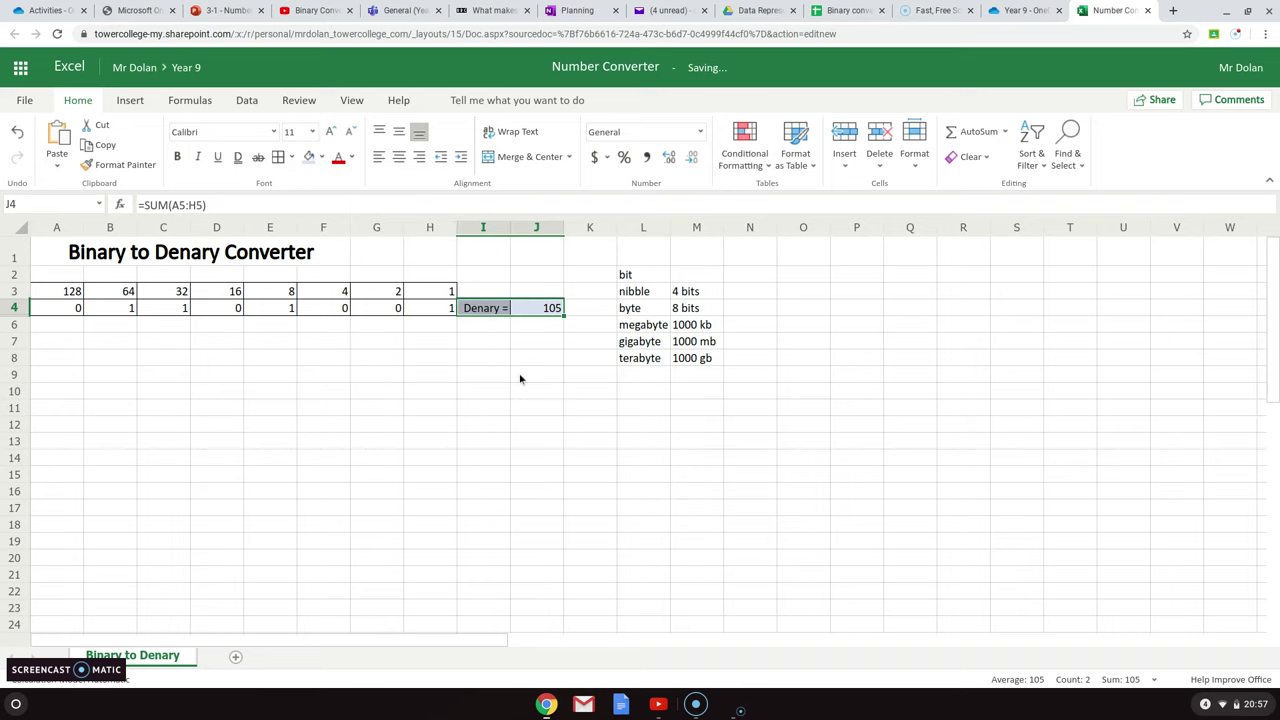
{"action": "left_click", "coordinate": [533, 393]}
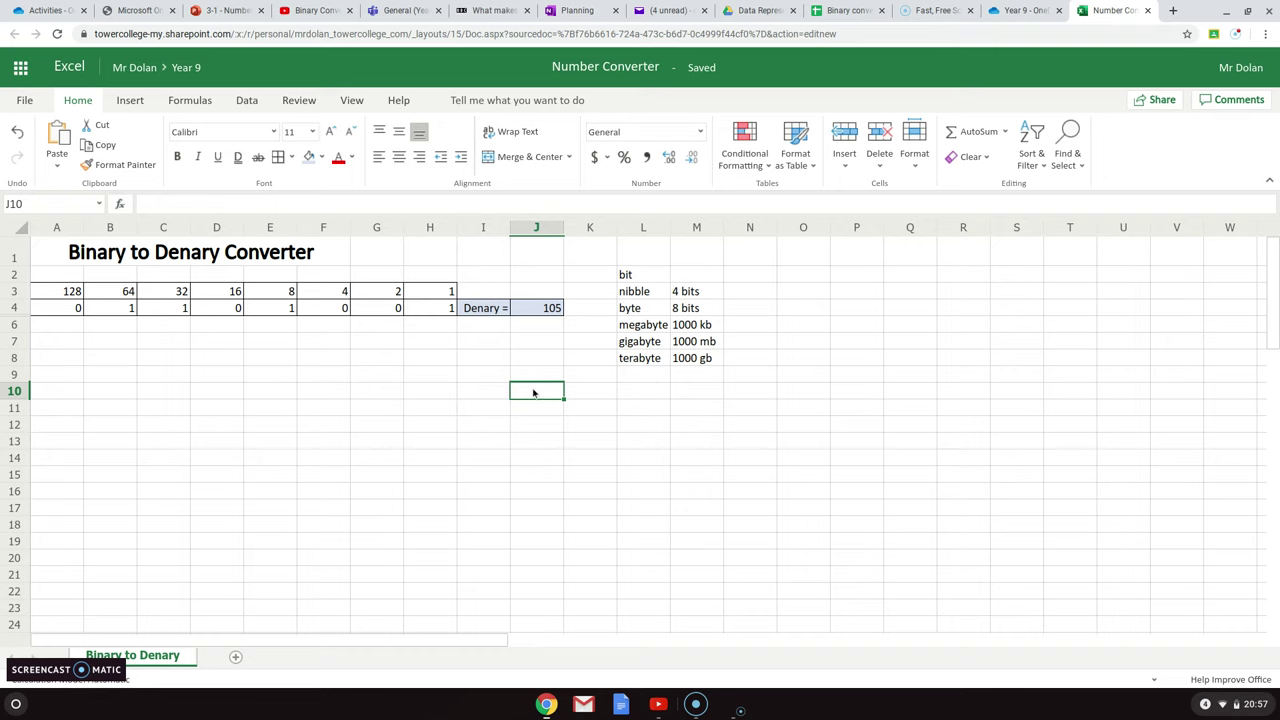